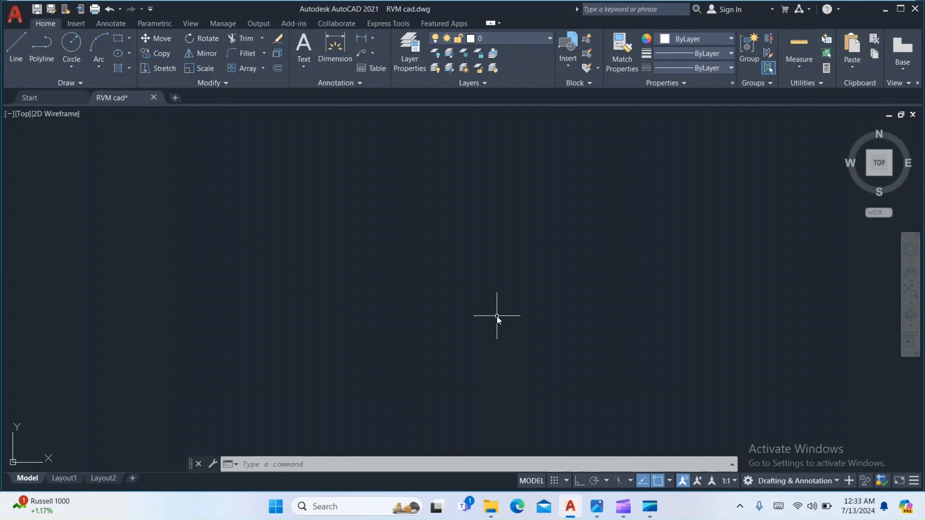
Step: Check the reference drawing in Photos, return to AutoCAD, and draw the plate's left edge 90 units straight down with Ortho on
left_click(597, 507)
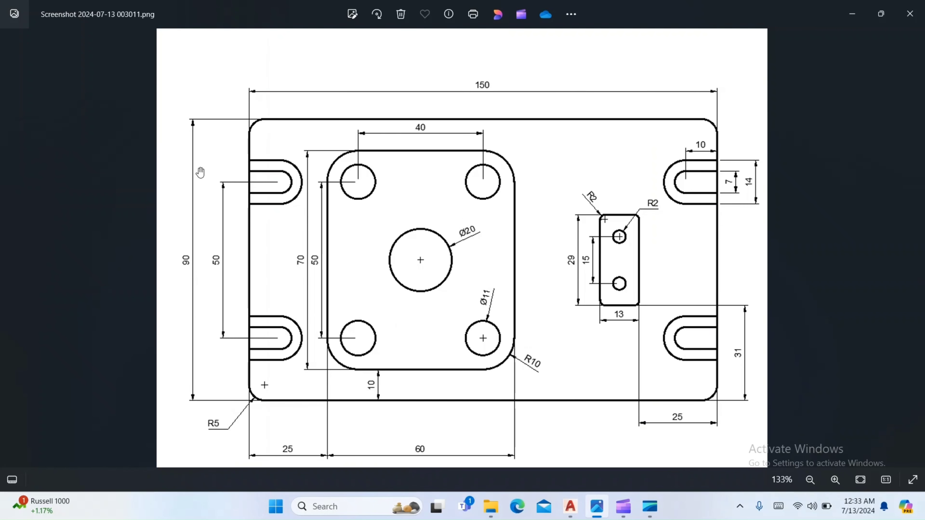
left_click(570, 506)
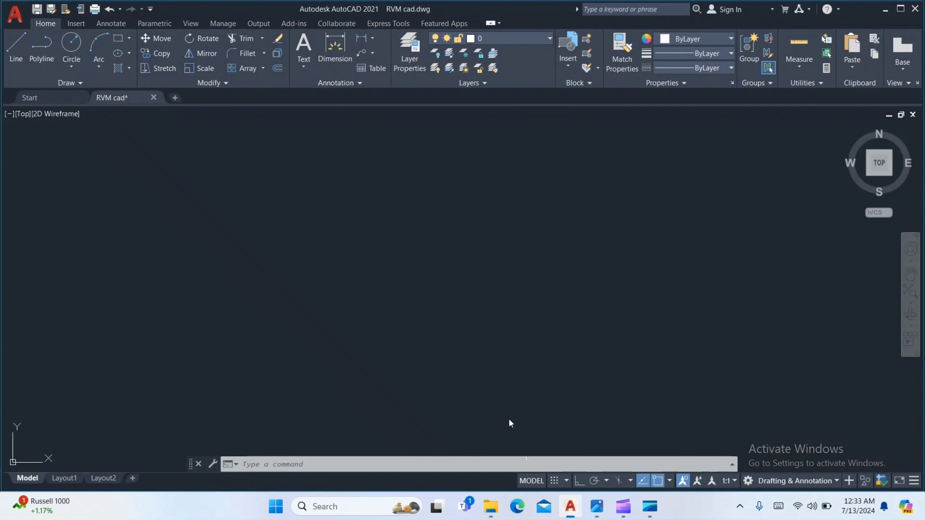
type("l")
key("Return")
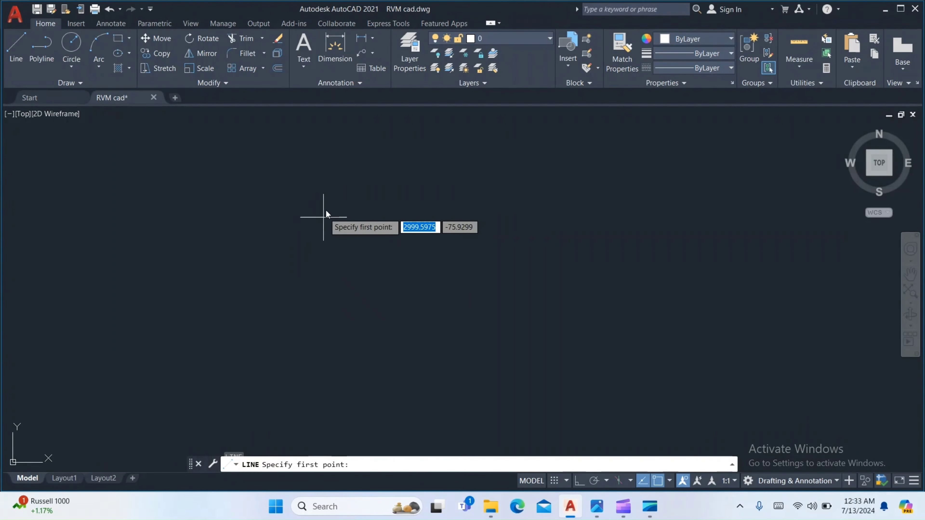
left_click(327, 206)
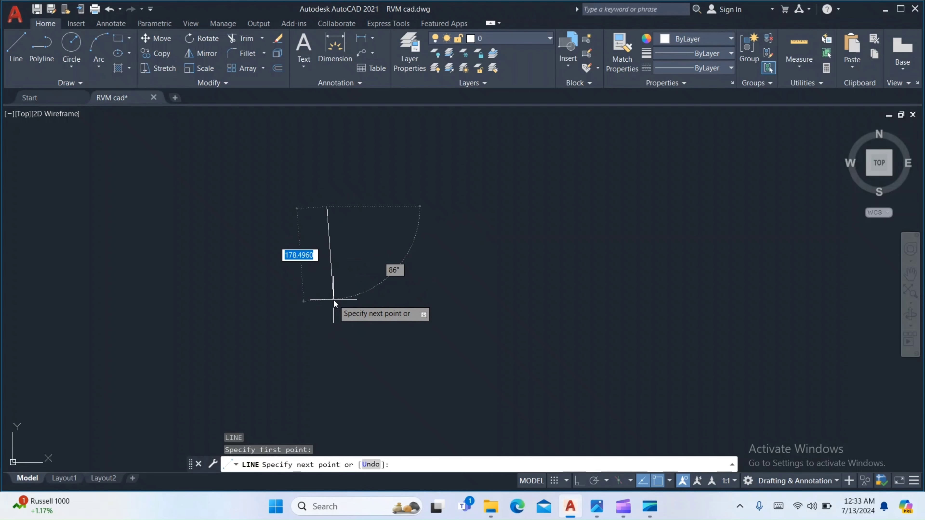
key("F8")
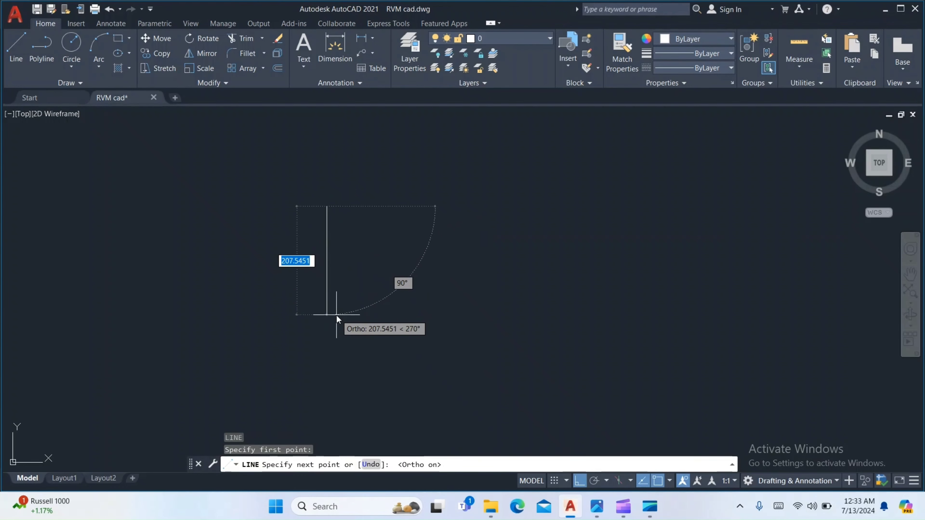
type("90")
key("Return")
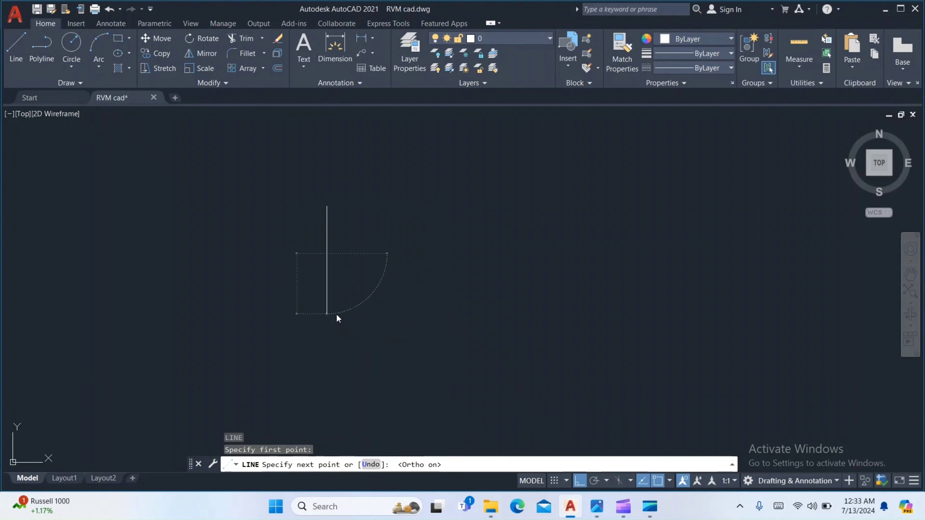
Step: Continue the outline with a 150-unit bottom edge to the right, and close the rectangle with the right and top edges
scroll(335, 307, "up", 4)
middle_click_drag(302, 188, 264, 332)
scroll(272, 320, "up", 5)
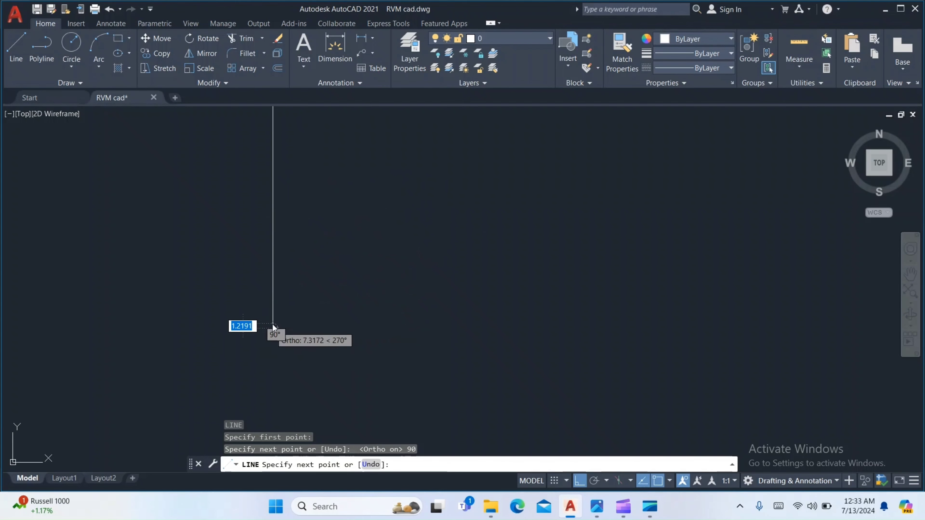
scroll(292, 283, "down", 6)
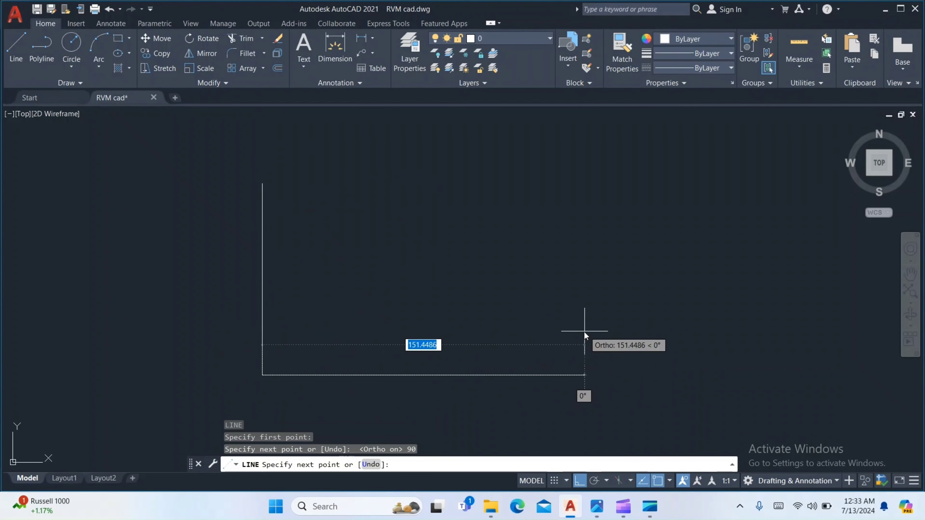
type("150")
key("Return")
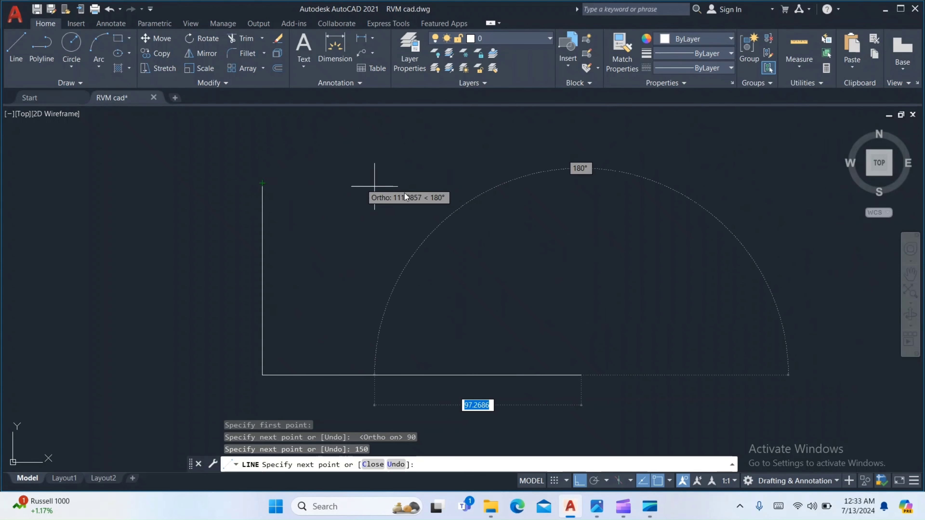
left_click(437, 184)
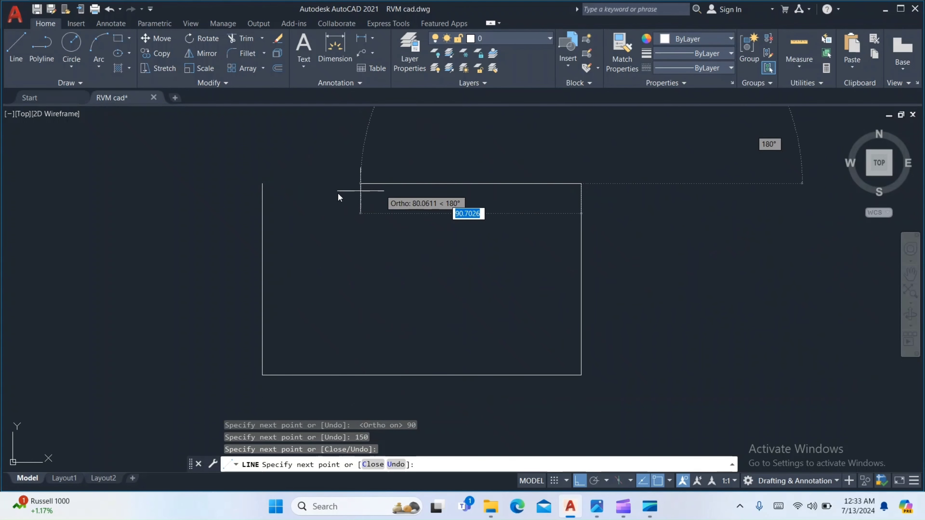
left_click(263, 184)
key("Return")
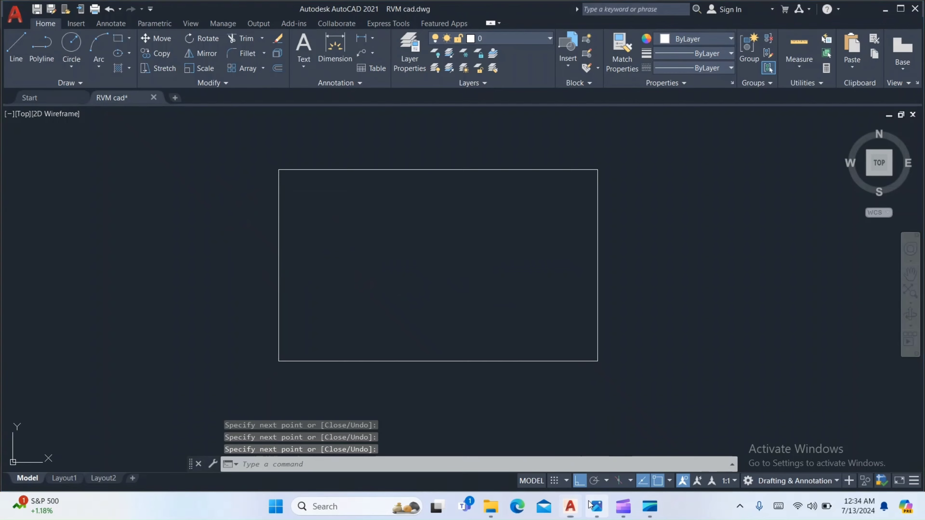
Step: Consult the reference image and draw a horizontal centre line between the midpoints of the rectangle's left and right edges
left_click(597, 506)
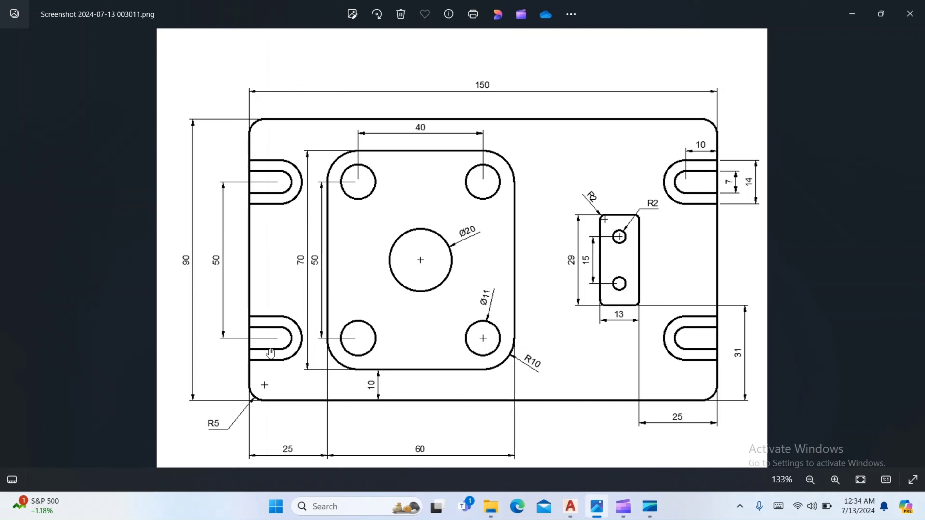
left_click(570, 506)
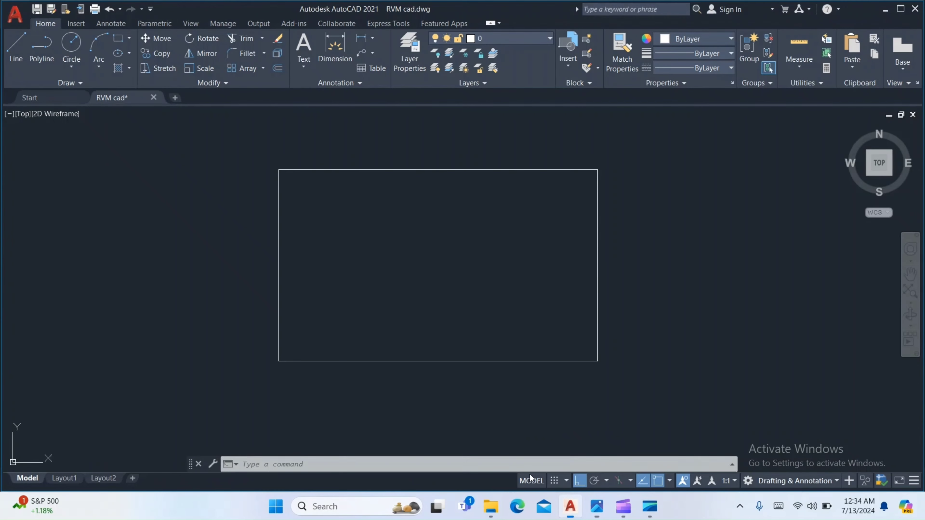
type("l")
key("Return")
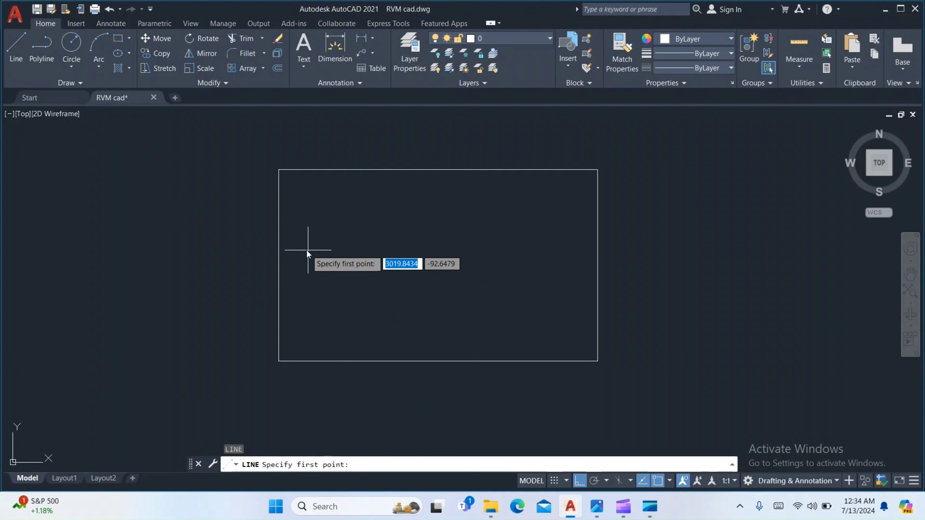
left_click(279, 265)
left_click(597, 265)
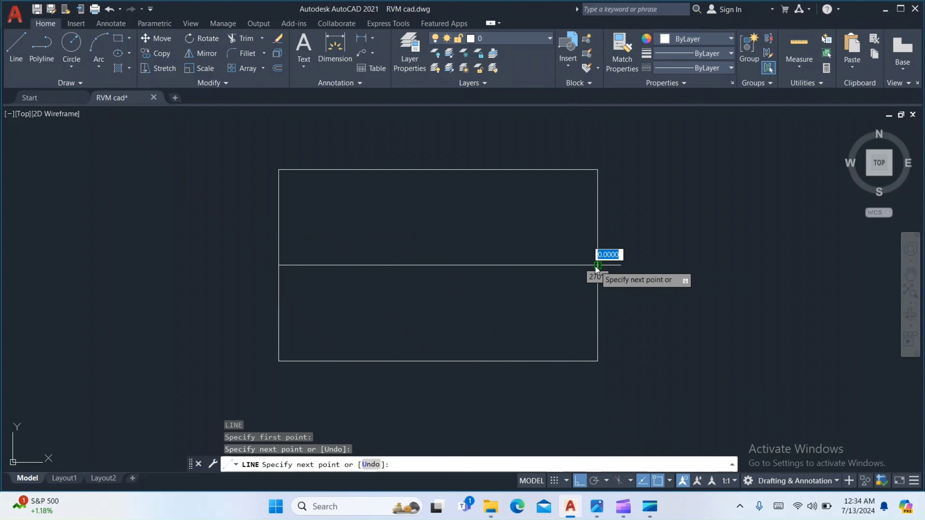
key("Return")
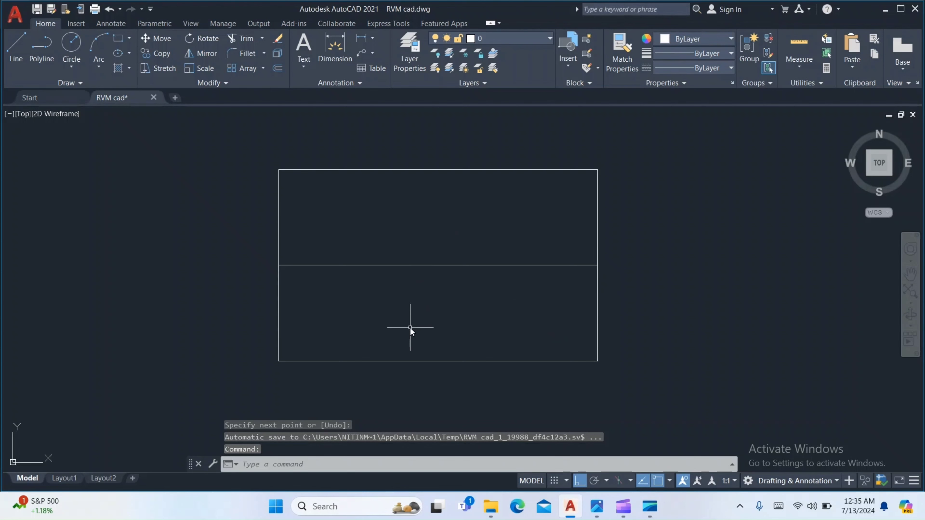
Step: Offset the horizontal centre line 25 units upward
type("o")
key("Return")
type("2")
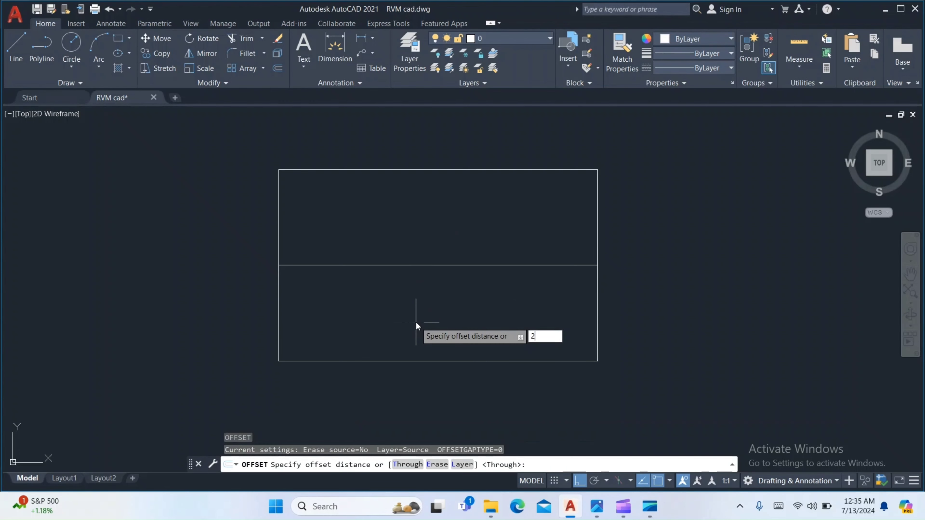
type("5")
key("Return")
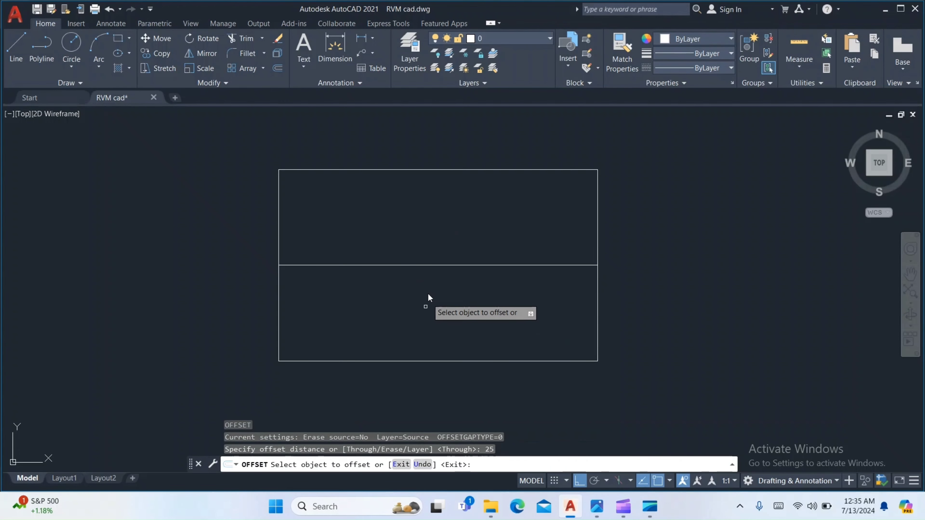
left_click(425, 265)
left_click(424, 227)
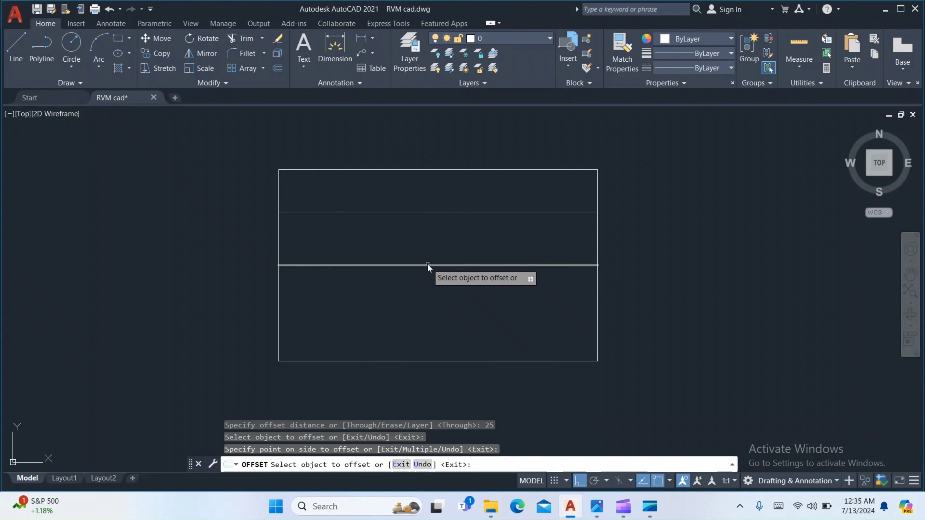
Step: Offset the horizontal centre line 25 units downward to mark the lower slot axis
left_click(421, 265)
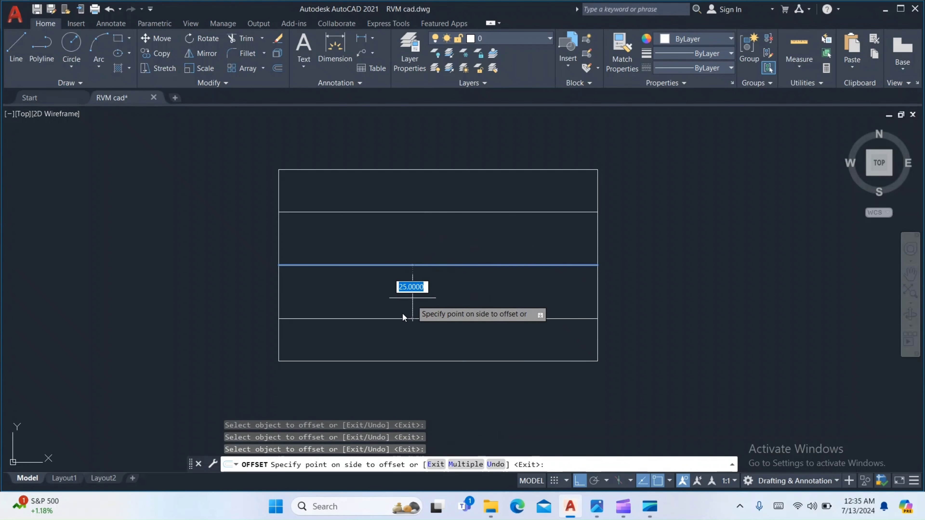
key("Return")
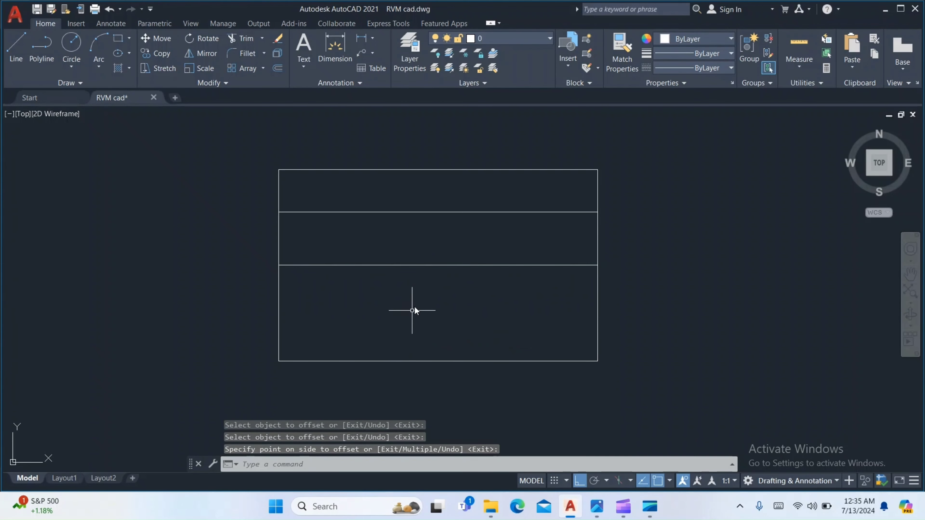
type("o")
key("Return")
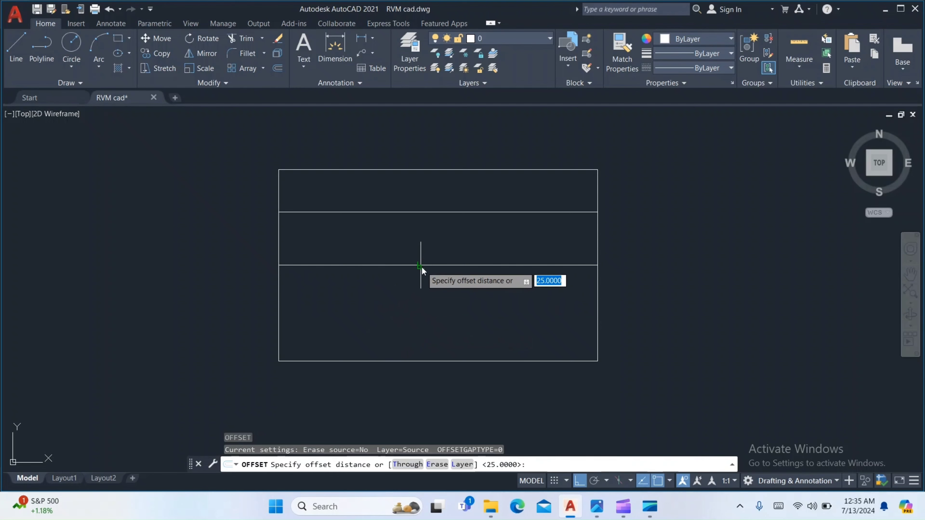
key("Return")
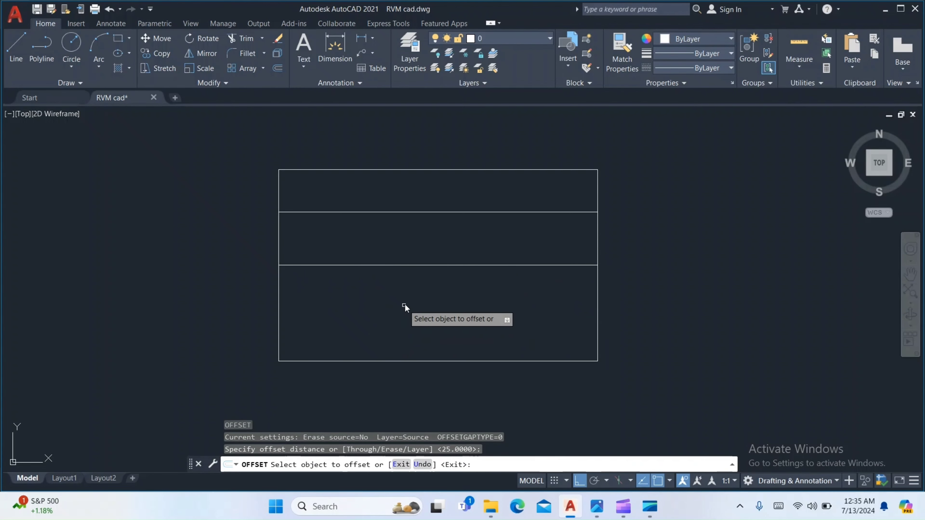
left_click(415, 263)
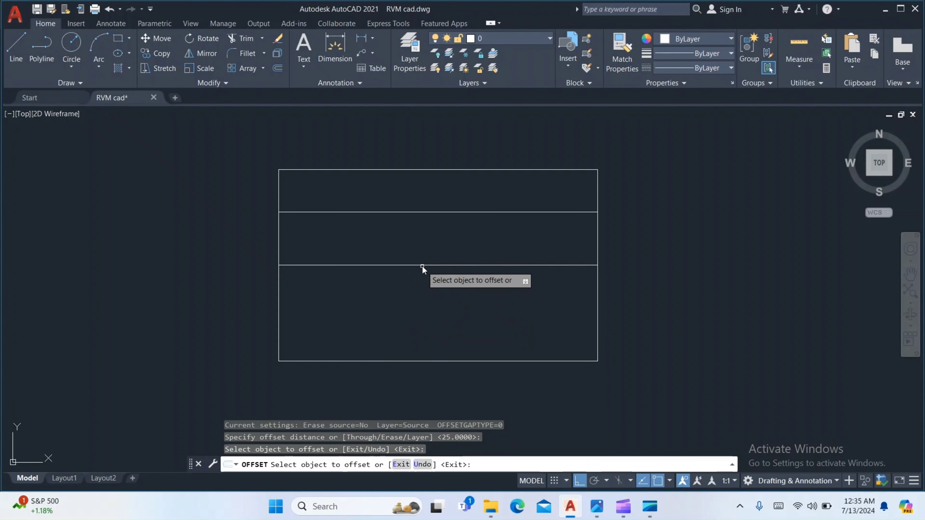
left_click(422, 266)
left_click(424, 301)
key("Return")
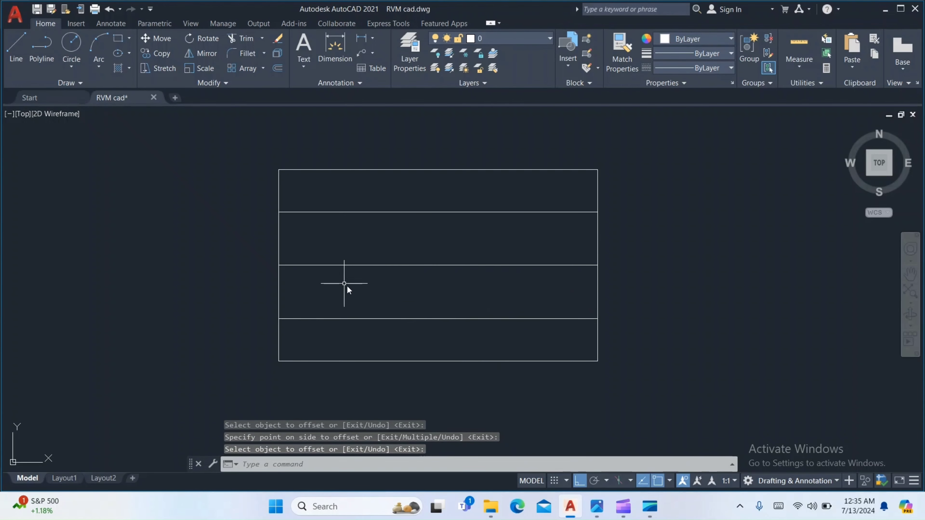
Step: Check the slot depth in the reference image and offset the rectangle's left edge 10 units inward
left_click(597, 507)
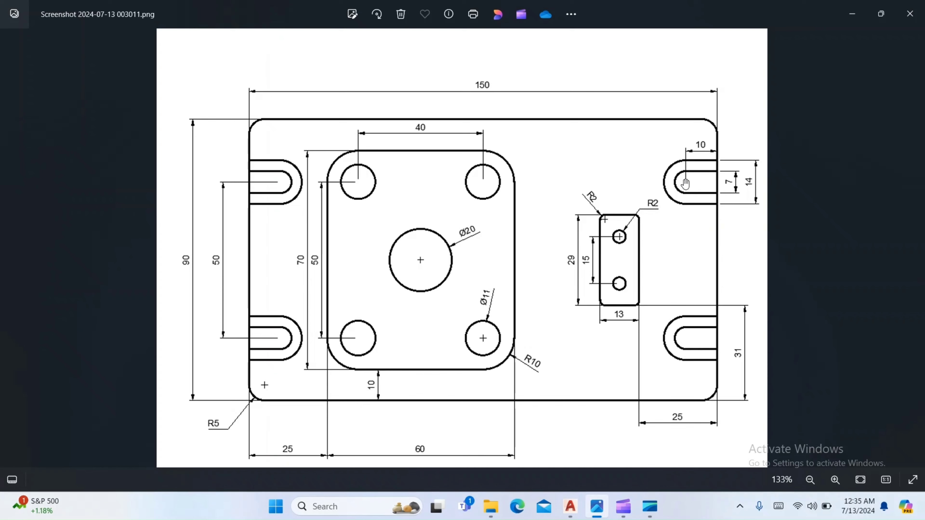
left_click(570, 507)
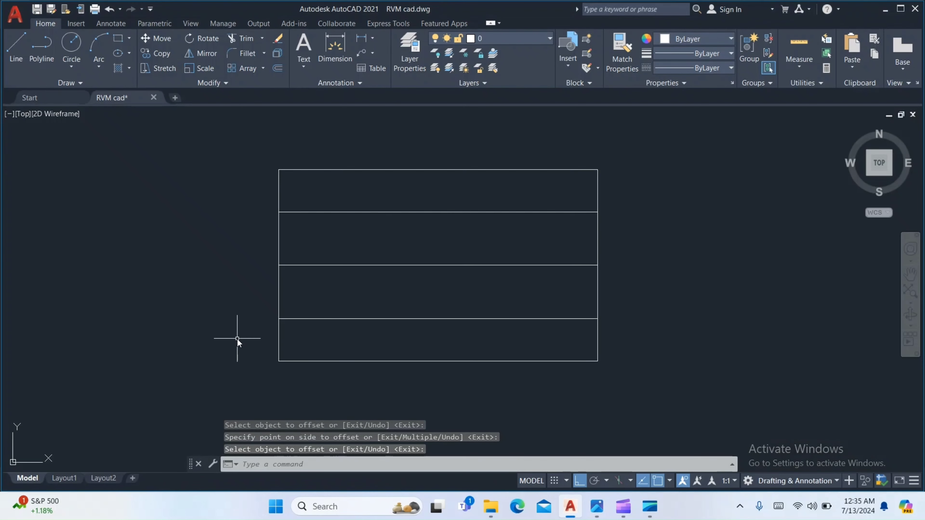
type("o")
key("Return")
type("1")
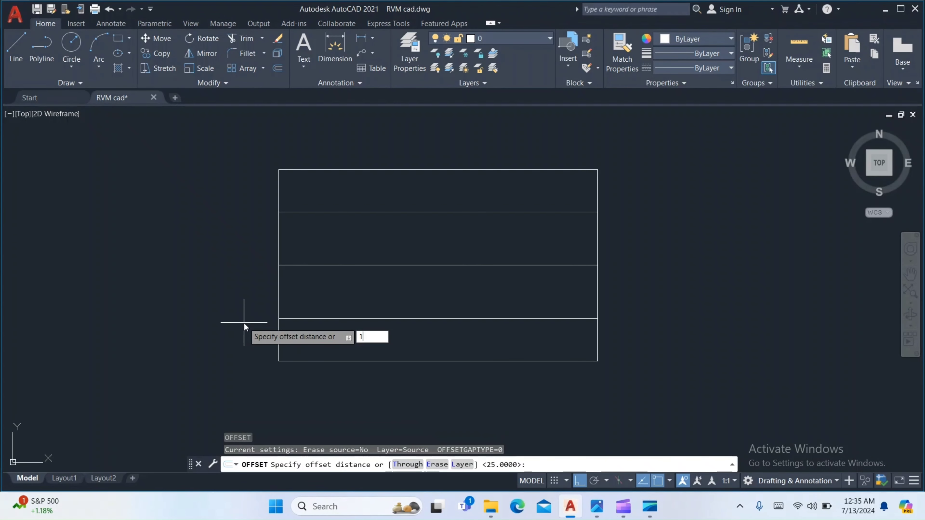
type("0")
key("Return")
left_click(279, 283)
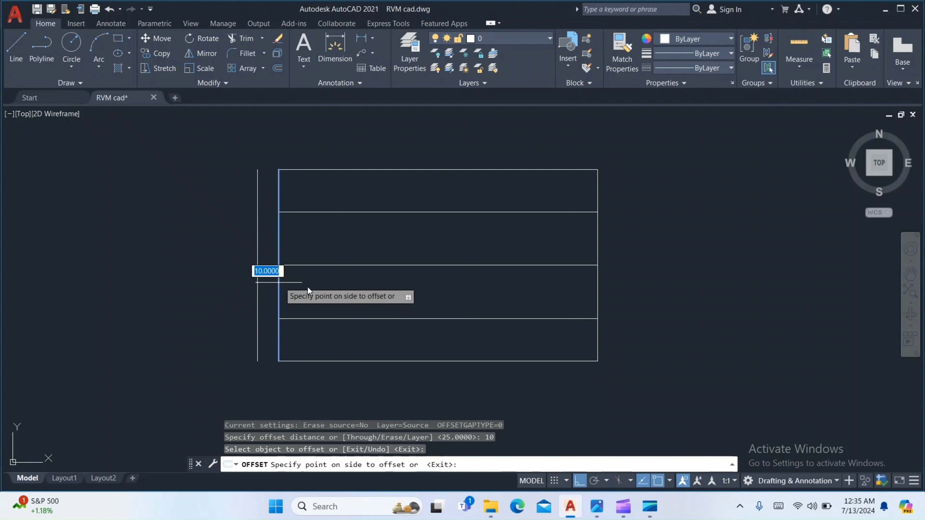
left_click(307, 288)
key("Return")
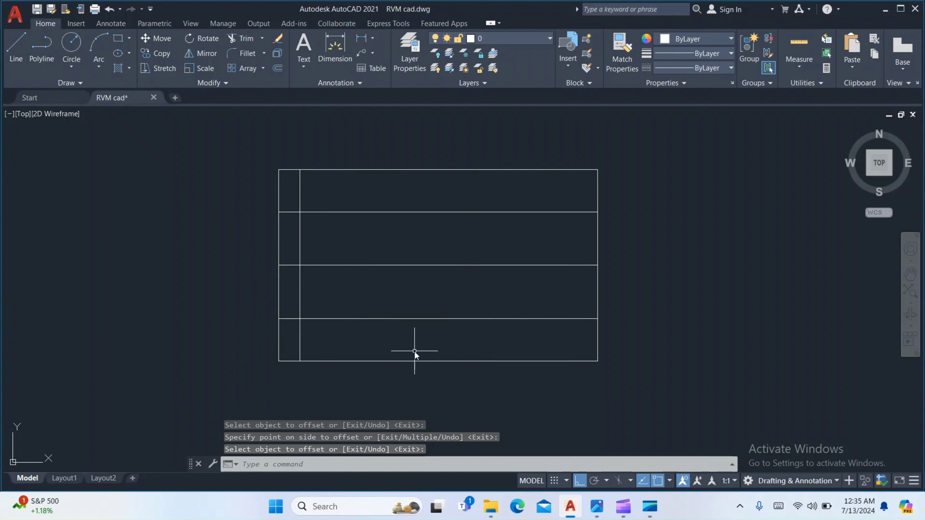
key("Escape")
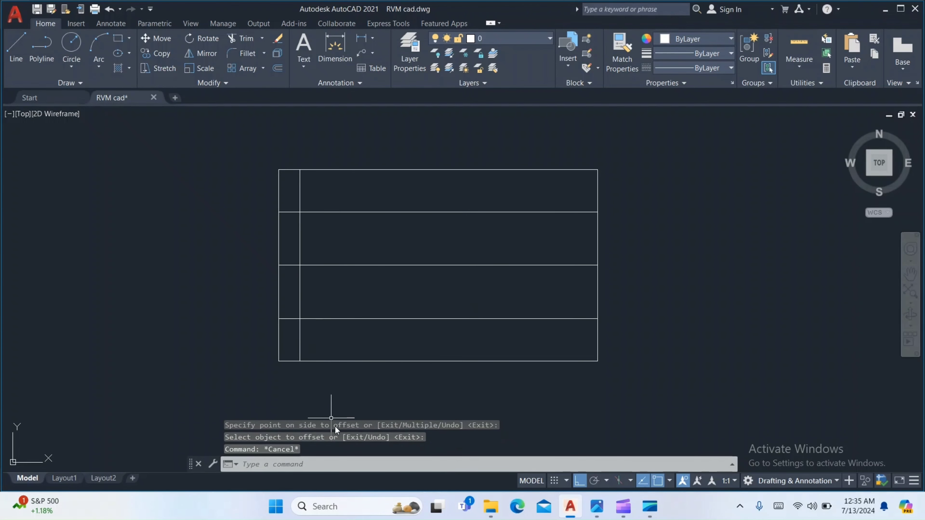
Step: Check the slot width in the reference image and draw a circle of radius 7 at the lower slot axis and inner vertical line intersection
type("c")
key("Return")
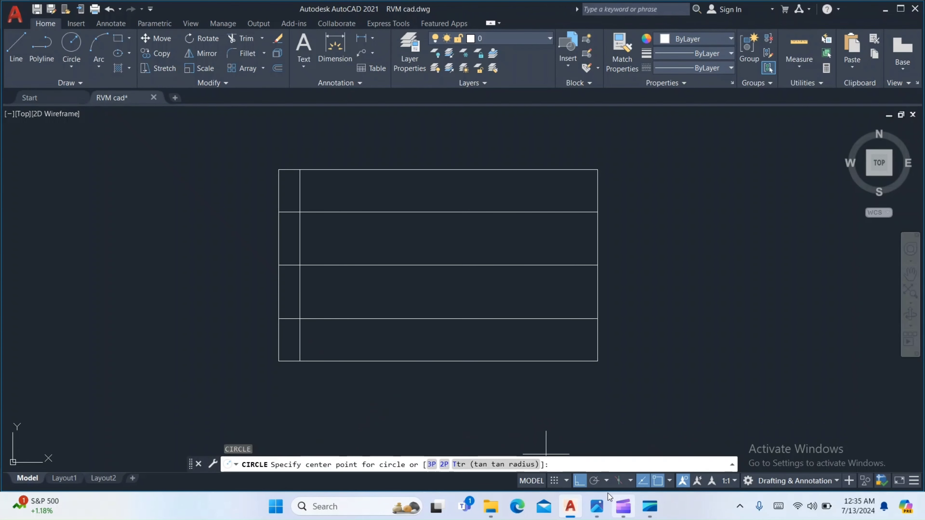
left_click(597, 506)
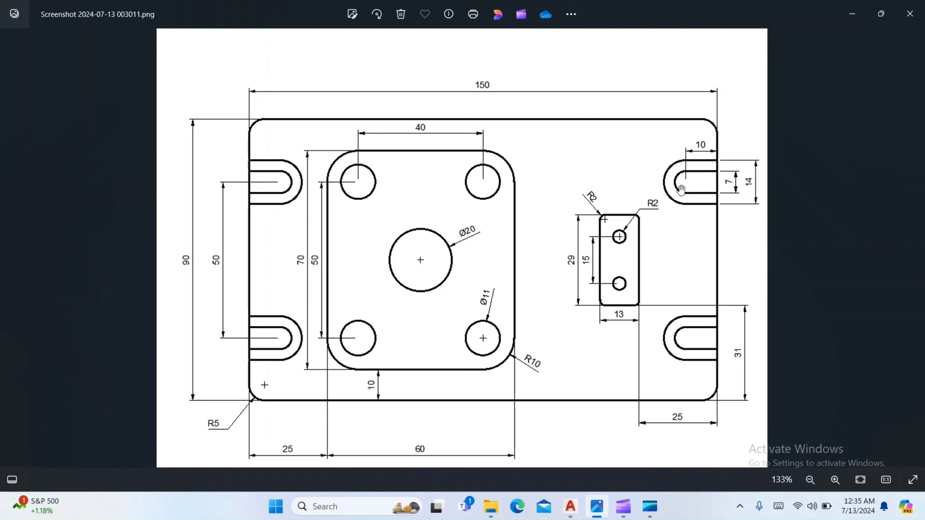
mouse_move(563, 510)
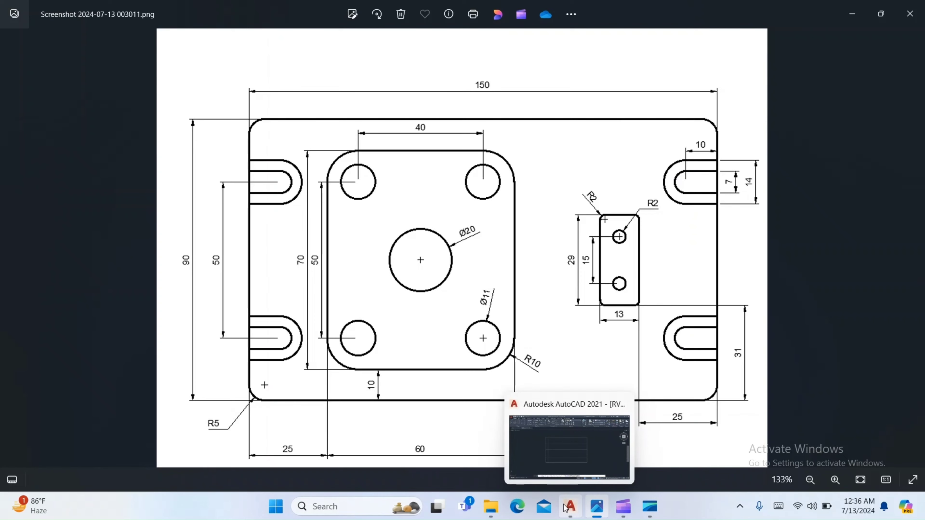
left_click(564, 507)
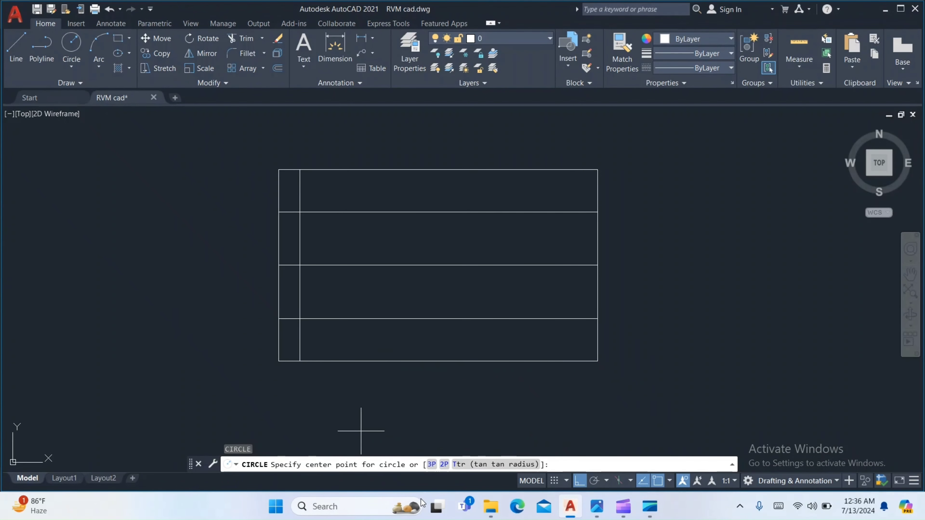
key("Escape")
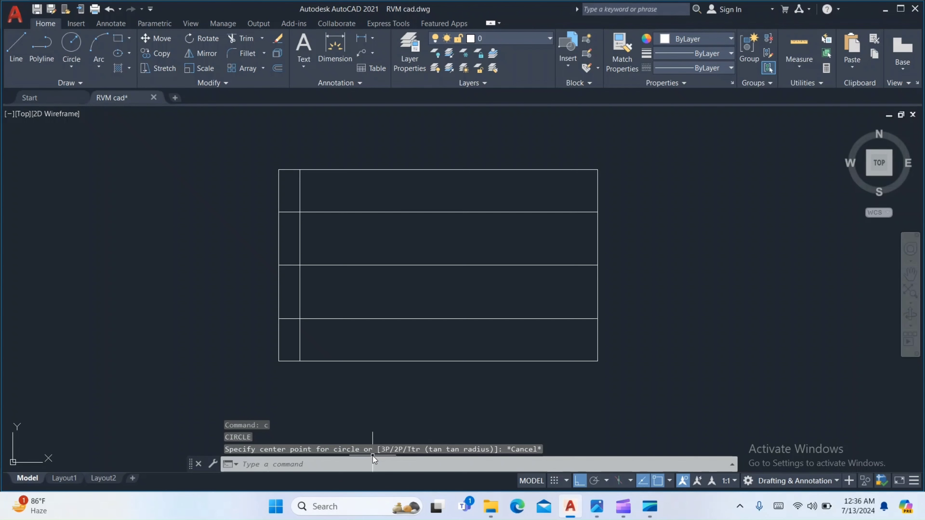
key("Return")
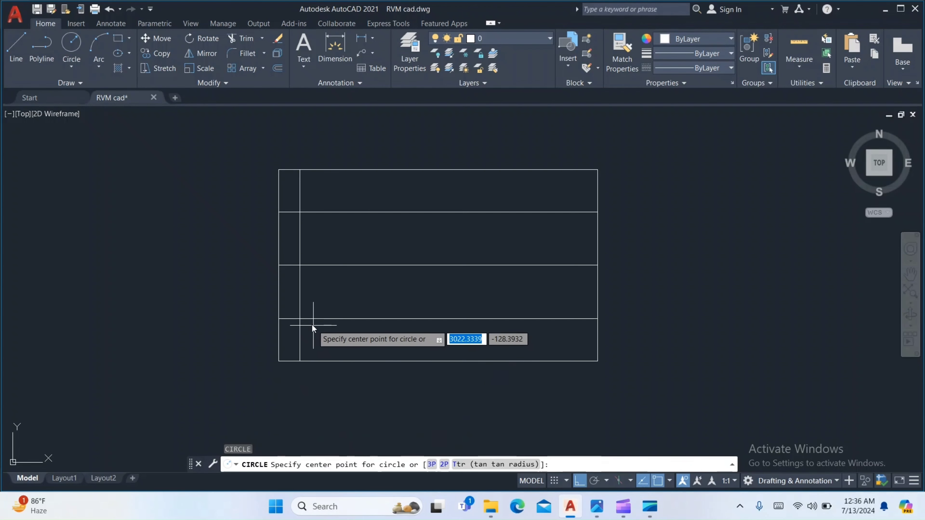
left_click(300, 319)
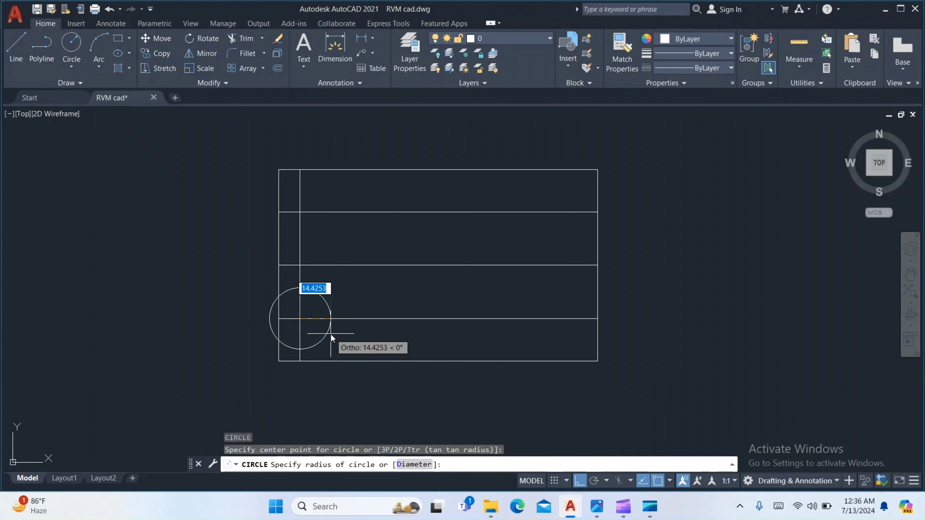
type("7")
key("Return")
Step: Draw a concentric circle of radius 3.5 inside the lower slot circle
scroll(323, 331, "up", 4)
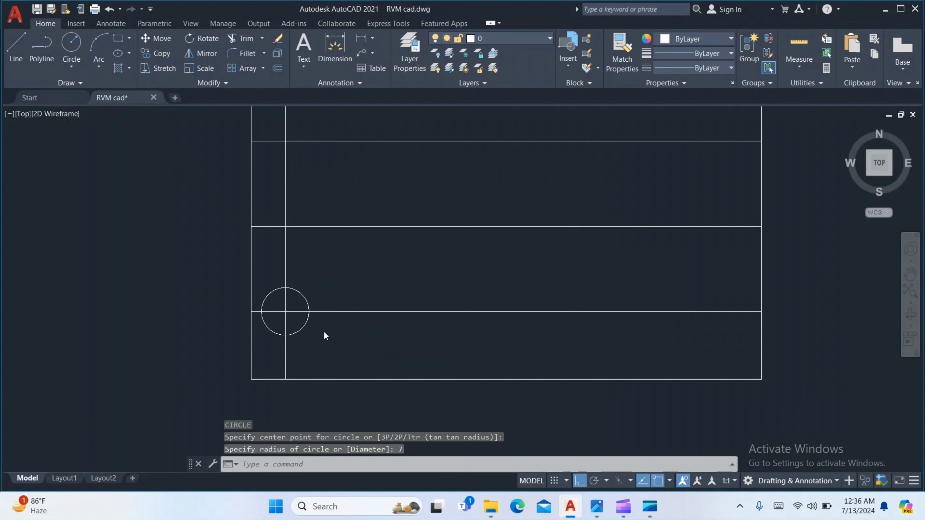
key("Return")
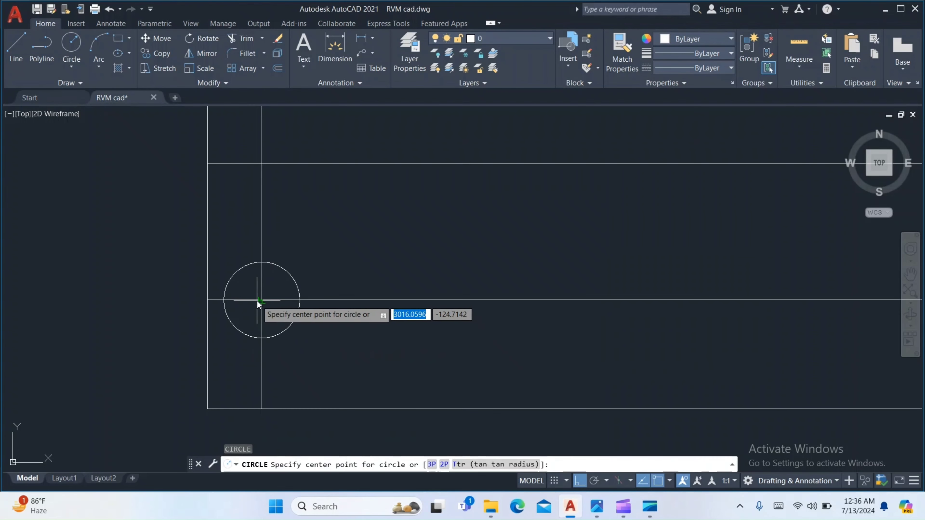
left_click(260, 301)
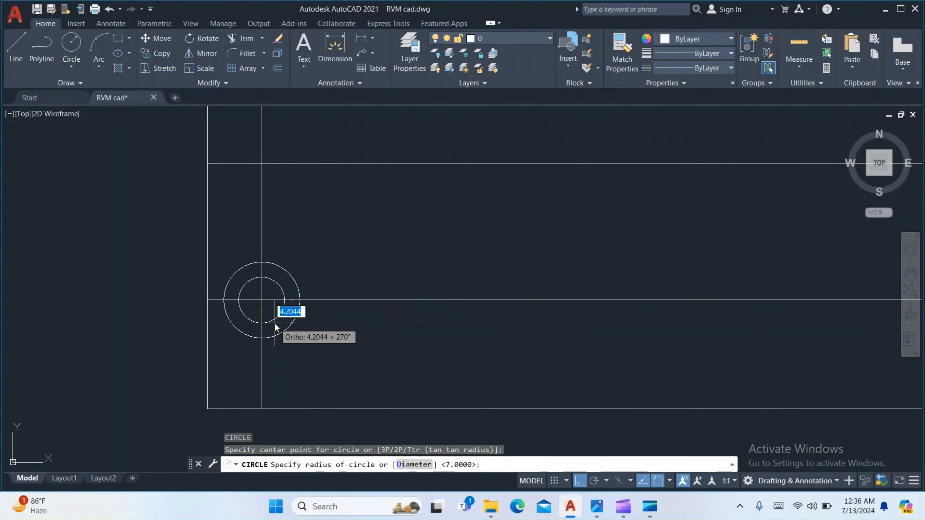
type("3.5")
key("Return")
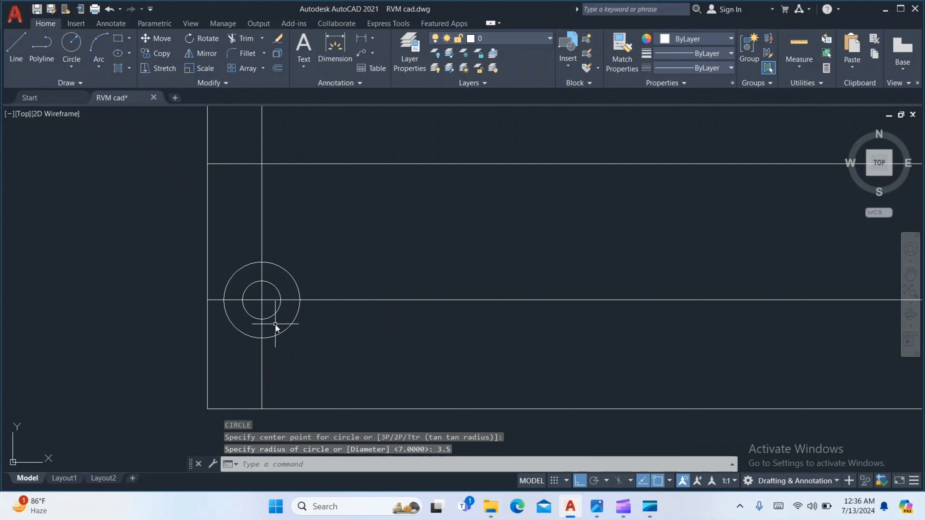
Step: Draw horizontal lines from the outer circle's top and bottom quadrants to the rectangle's left edge
scroll(276, 325, "down", 2)
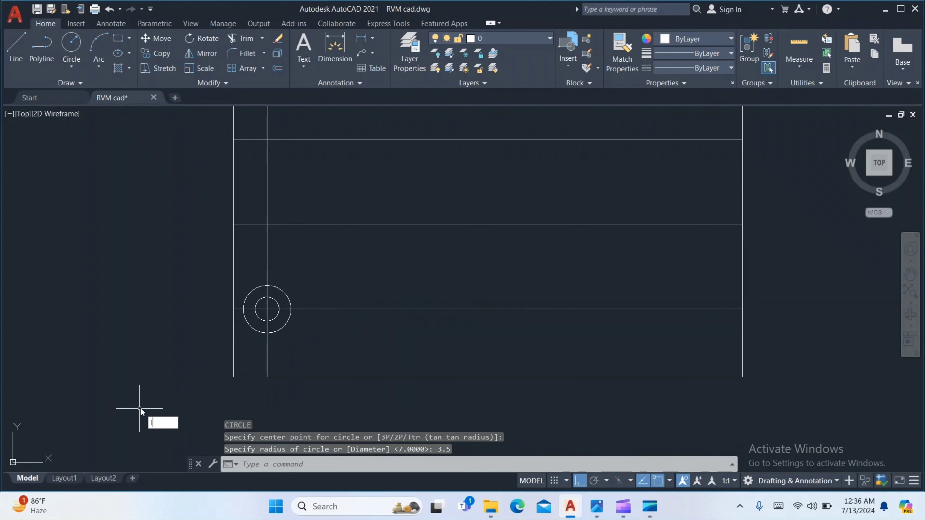
type("l")
key("Return")
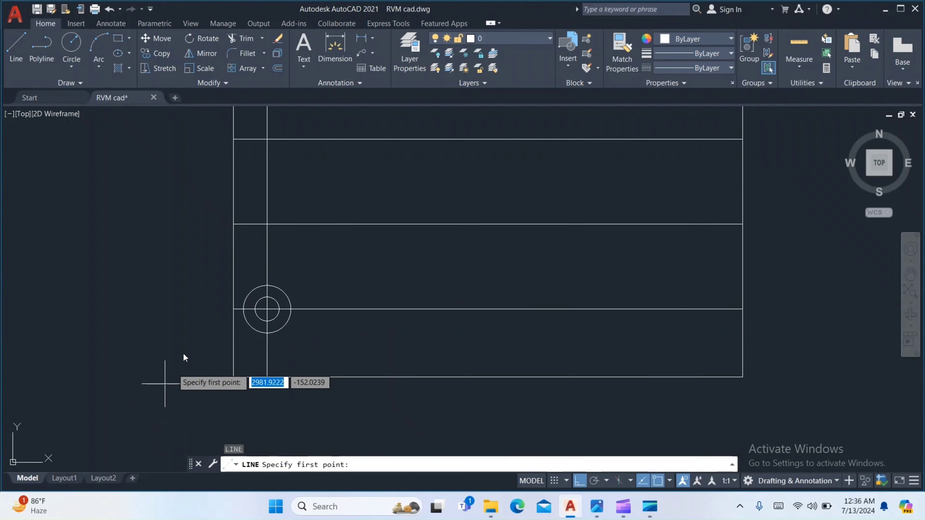
left_click(267, 286)
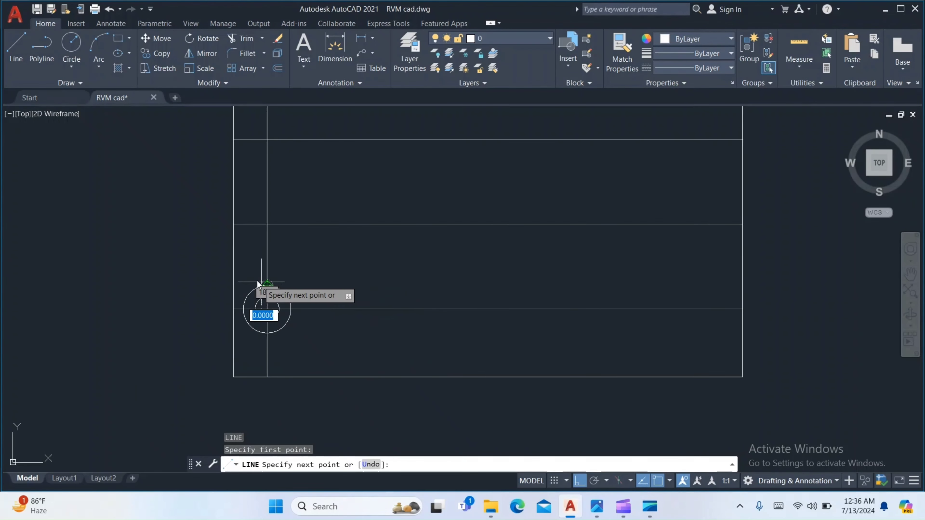
left_click(233, 286)
key("Return")
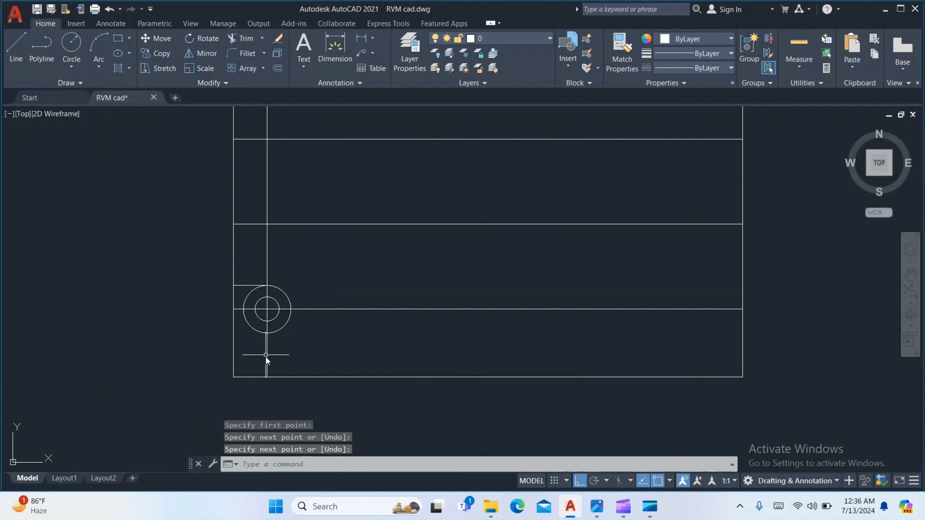
key("Return")
left_click(266, 333)
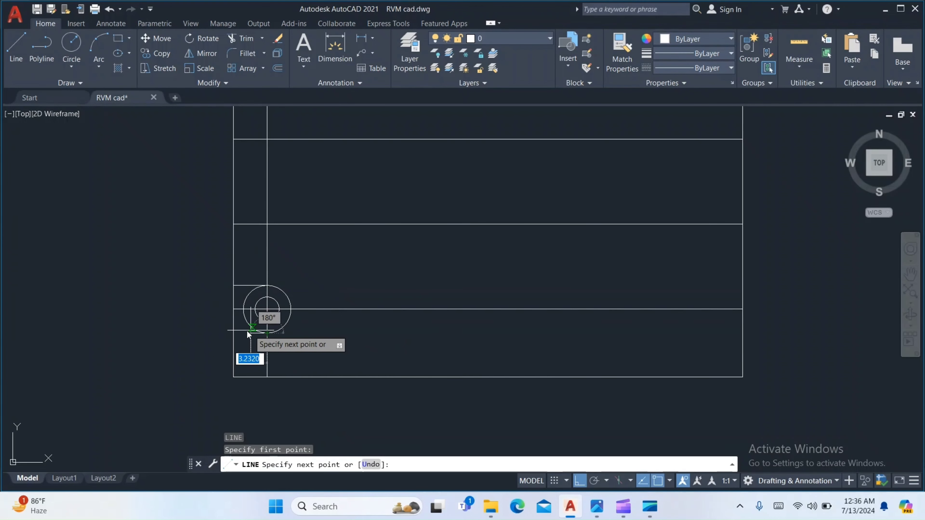
left_click(233, 334)
key("Return")
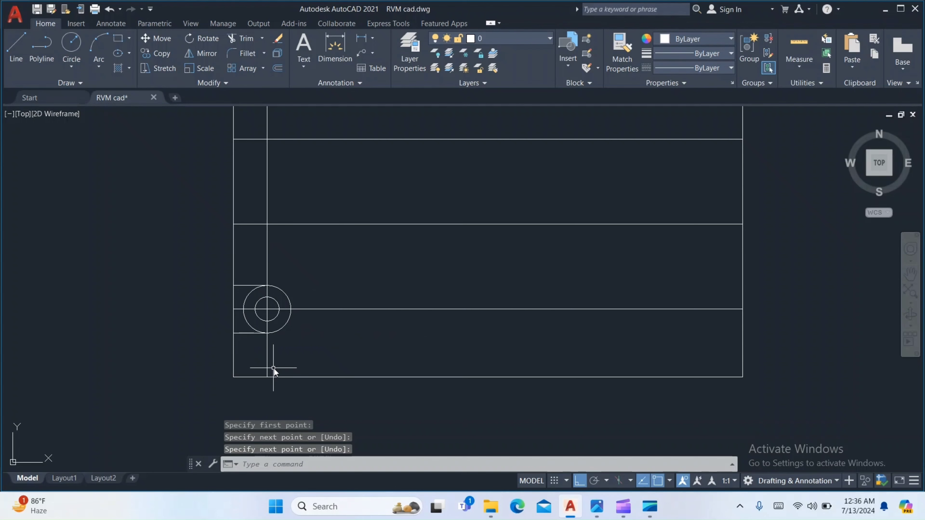
Step: Trim away the left half of the outer slot circle between the two horizontal lines
type("tr")
key("Return")
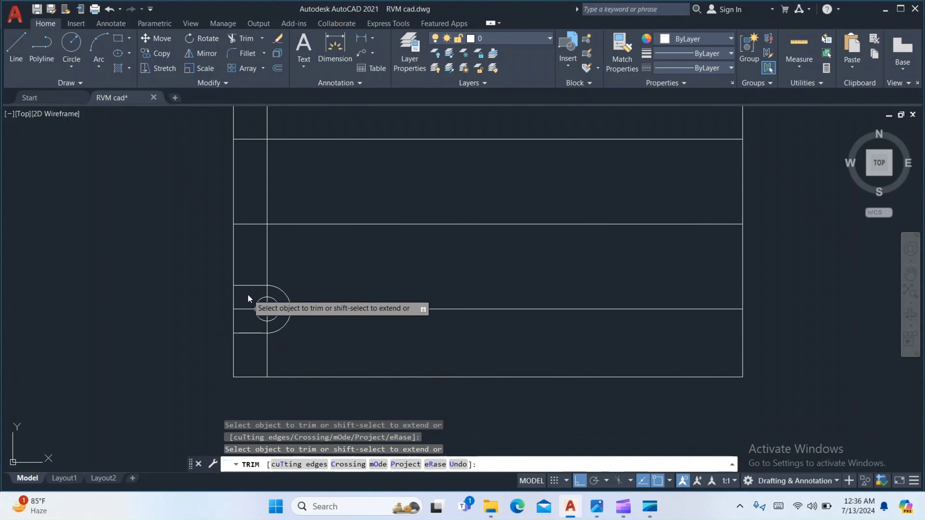
key("Escape")
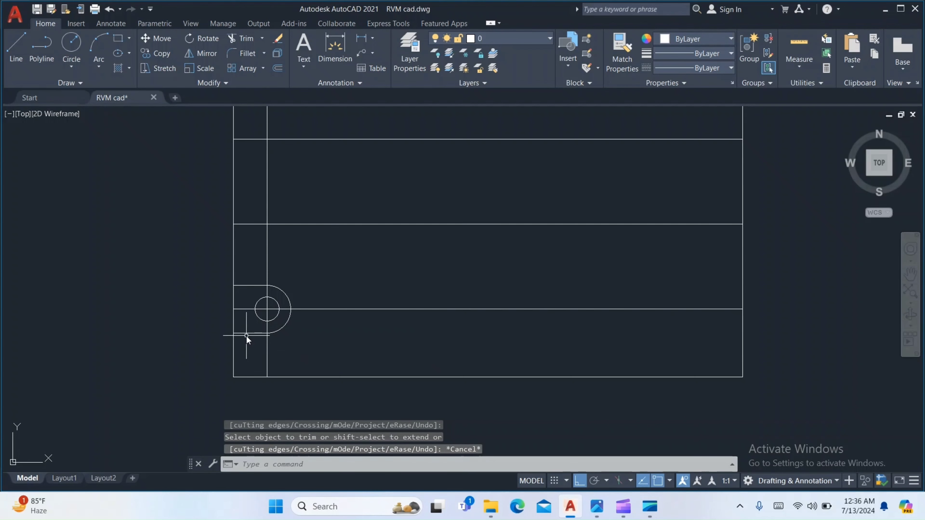
Step: Check the inner slot in the reference image and draw horizontal lines from the inner circle's bottom and top quadrants to the left edge
left_click(600, 511)
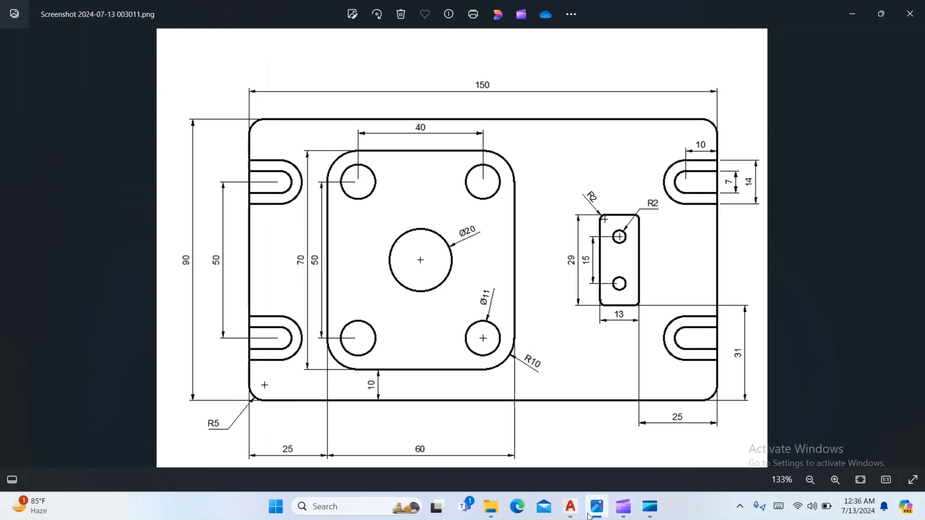
left_click(579, 509)
type("L")
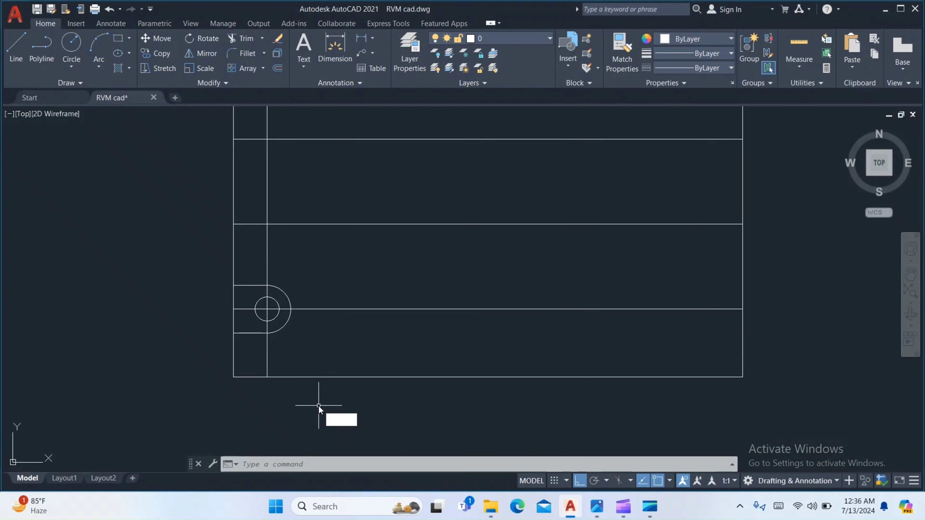
key("Return")
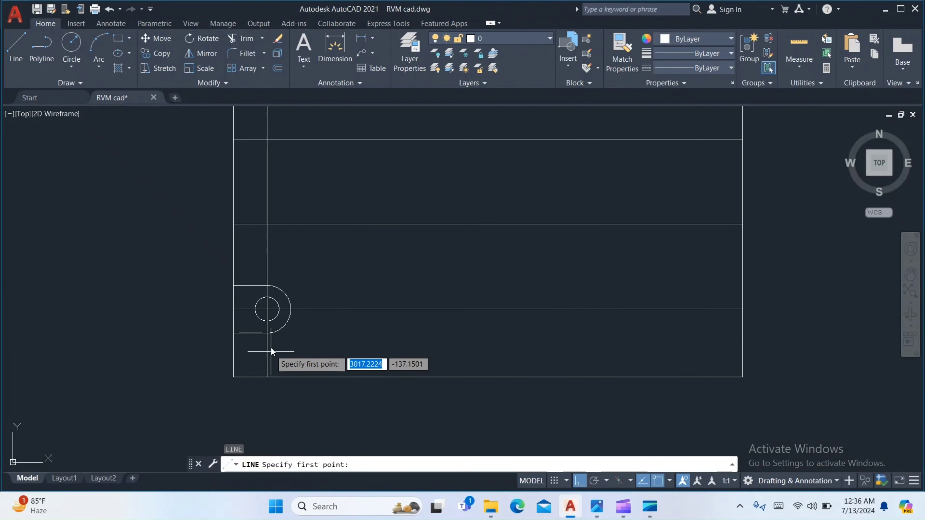
left_click(266, 320)
left_click(234, 324)
key("Return")
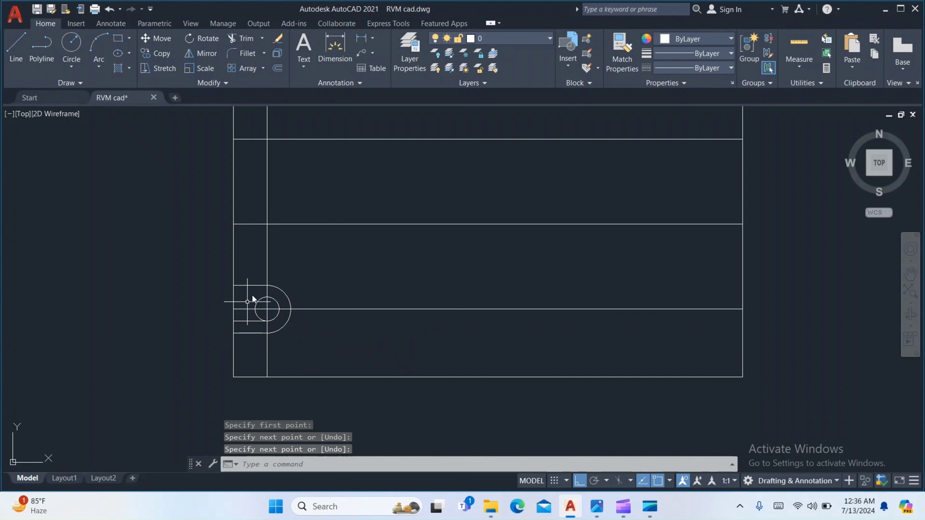
key("Return")
left_click(267, 297)
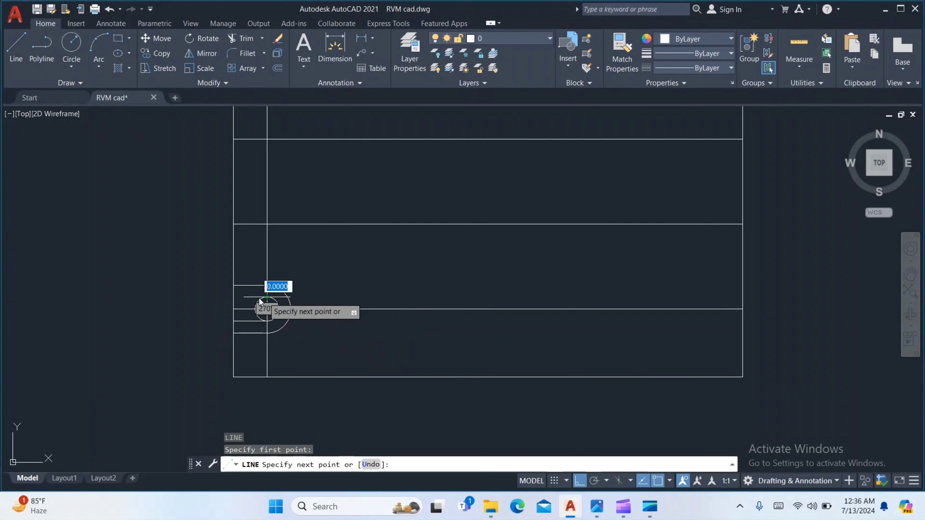
left_click(234, 298)
key("Return")
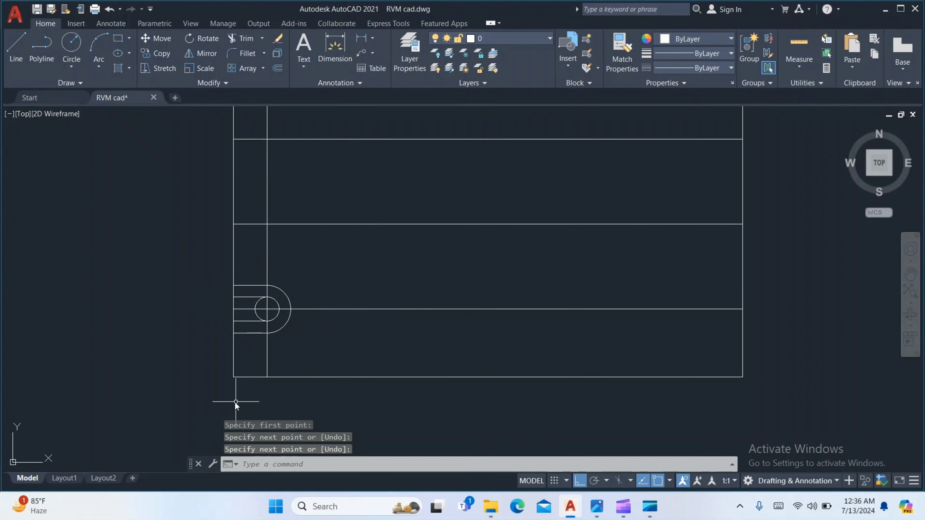
Step: Trim away the left half of the inner slot circle
type("tr")
key("Return")
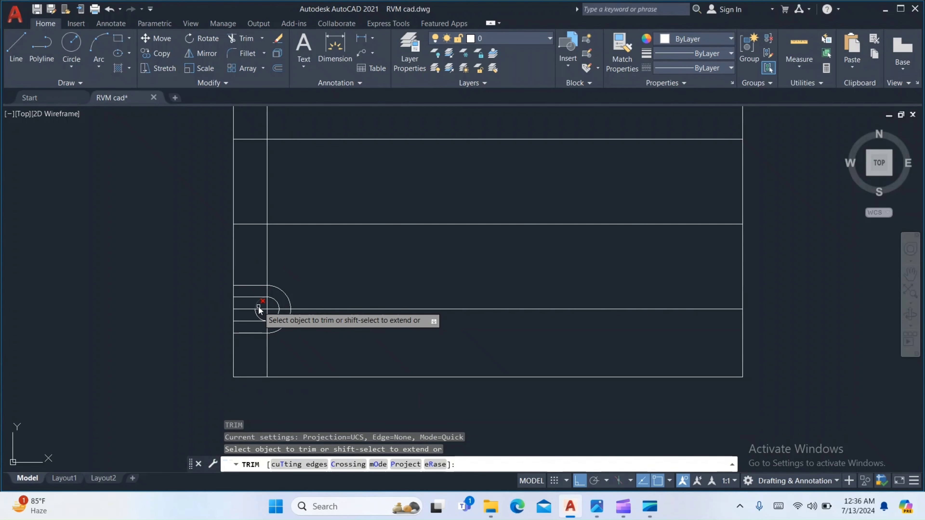
left_click(259, 307)
left_click(257, 302)
key("Return")
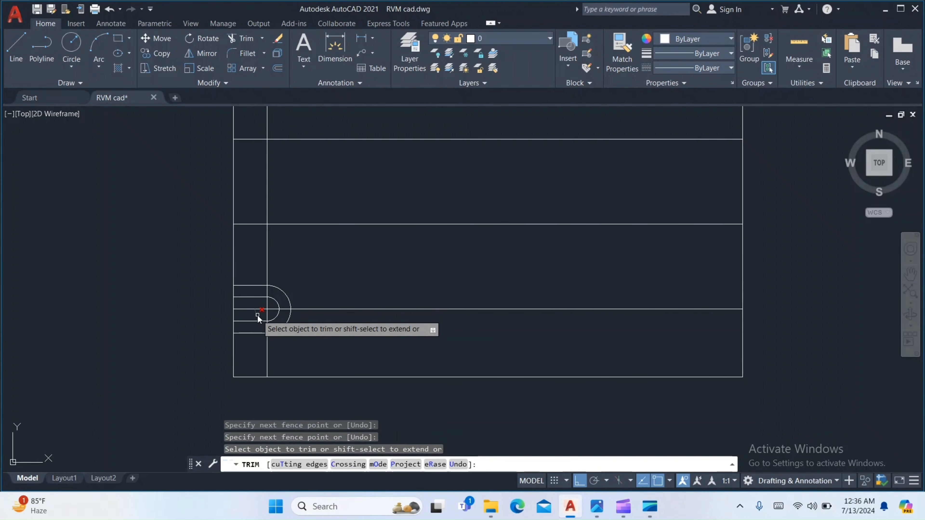
key("Return")
Step: Mirror the lower-left slot's arcs and horizontal lines about the plate's horizontal centerline, keeping the source objects
middle_click_drag(202, 314, 427, 316)
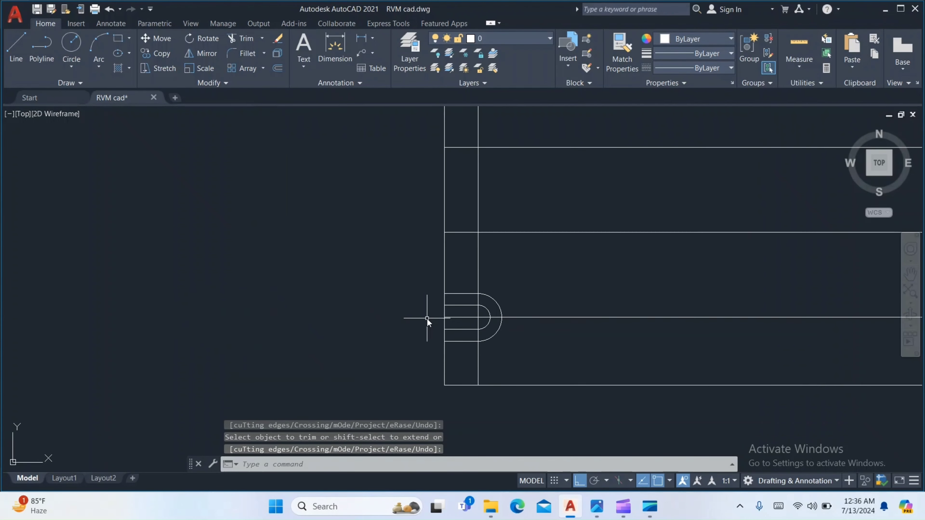
scroll(449, 316, "down", 2)
scroll(449, 316, "up", 2)
left_click(458, 343)
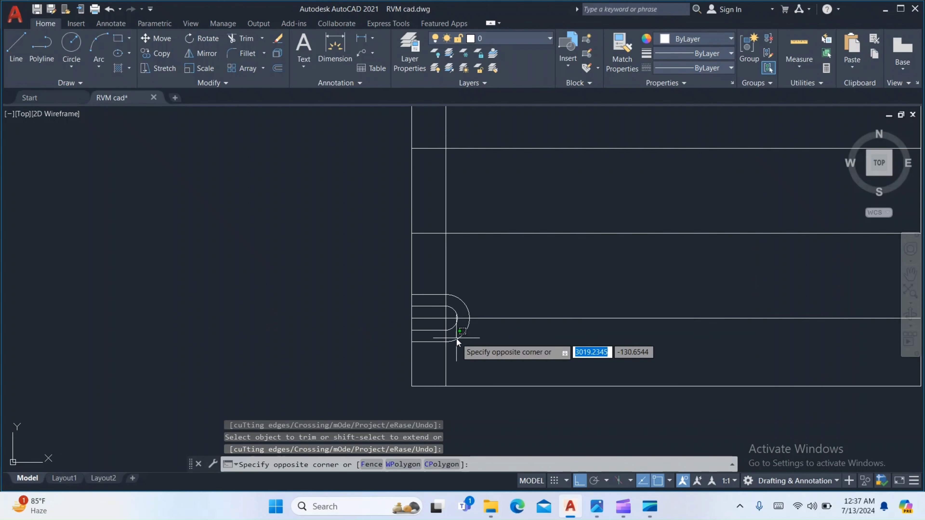
left_click(452, 334)
left_click(452, 328)
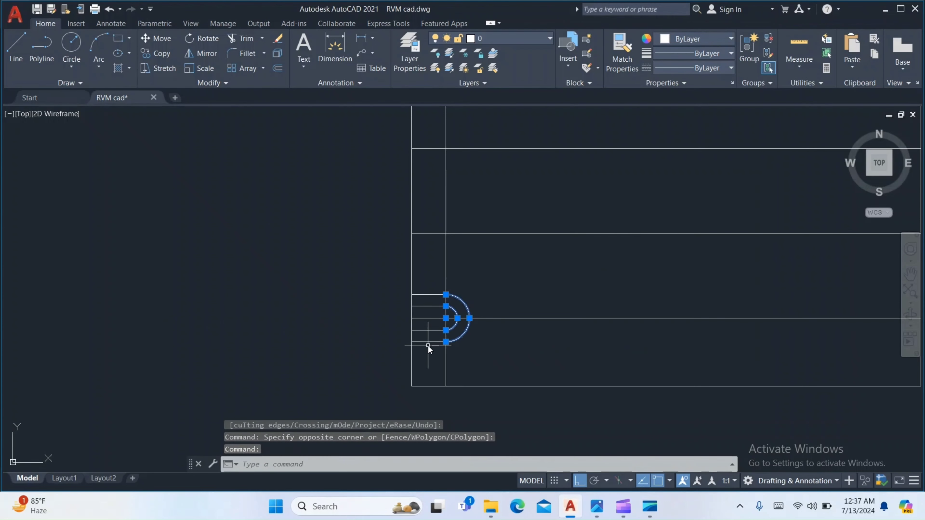
left_click(428, 342)
left_click(428, 330)
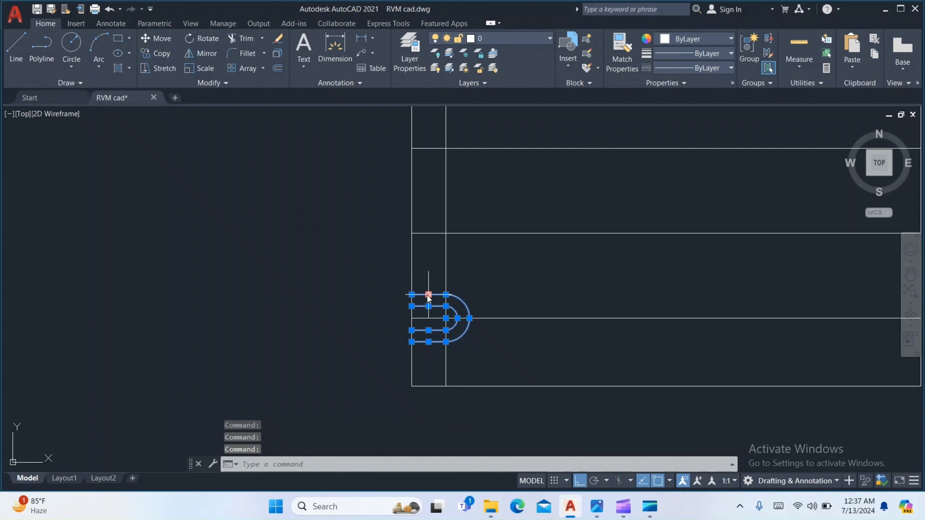
scroll(411, 275, "down", 2)
middle_click_drag(410, 275, 299, 292)
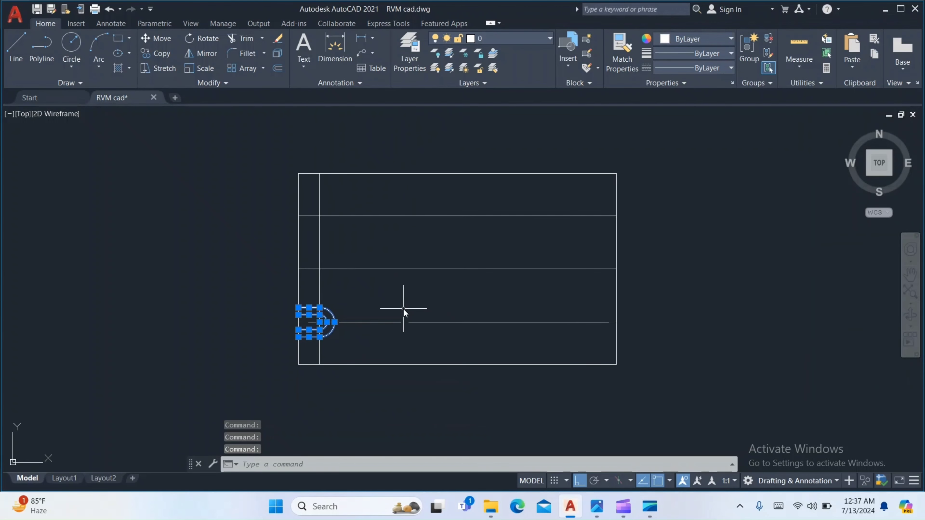
type("m")
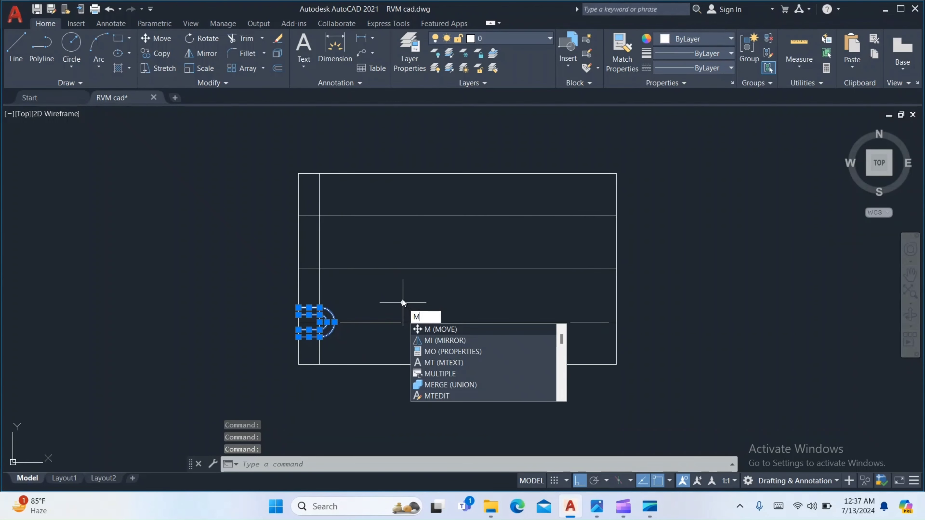
type("i")
key("Return")
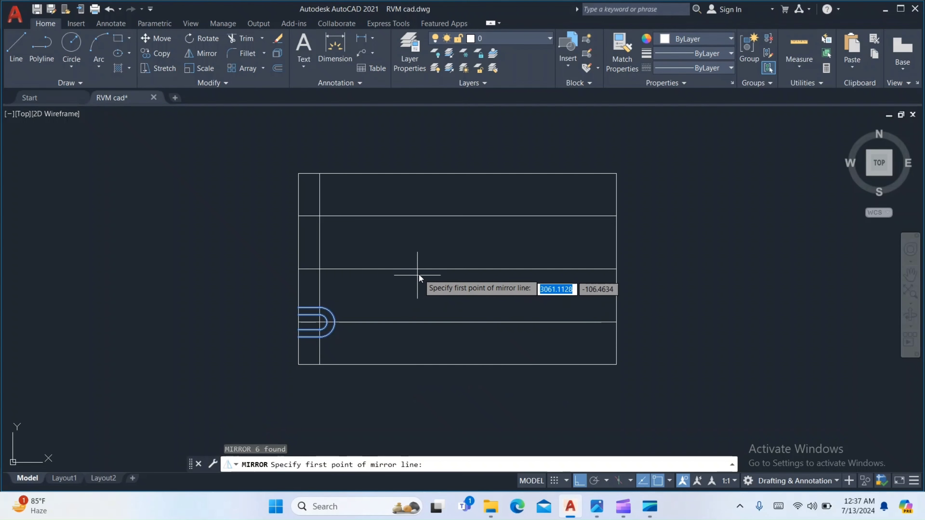
left_click(457, 270)
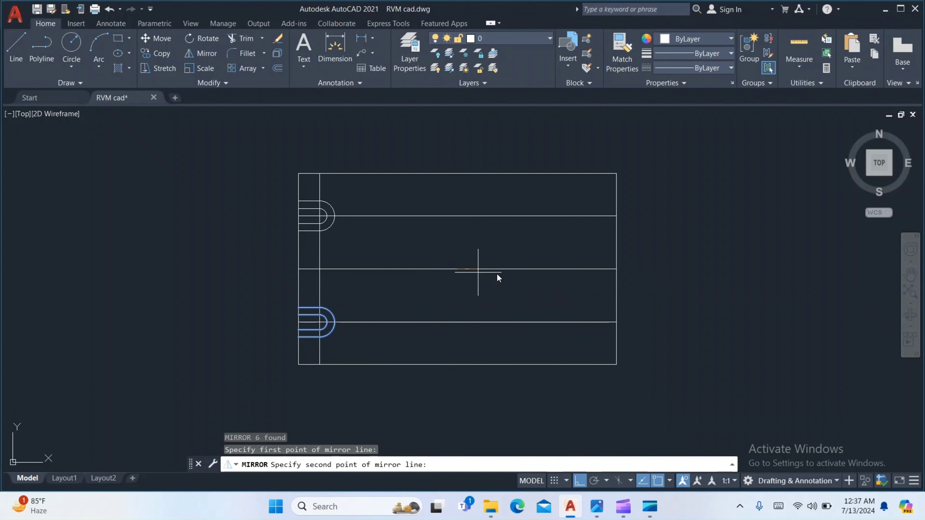
left_click(611, 269)
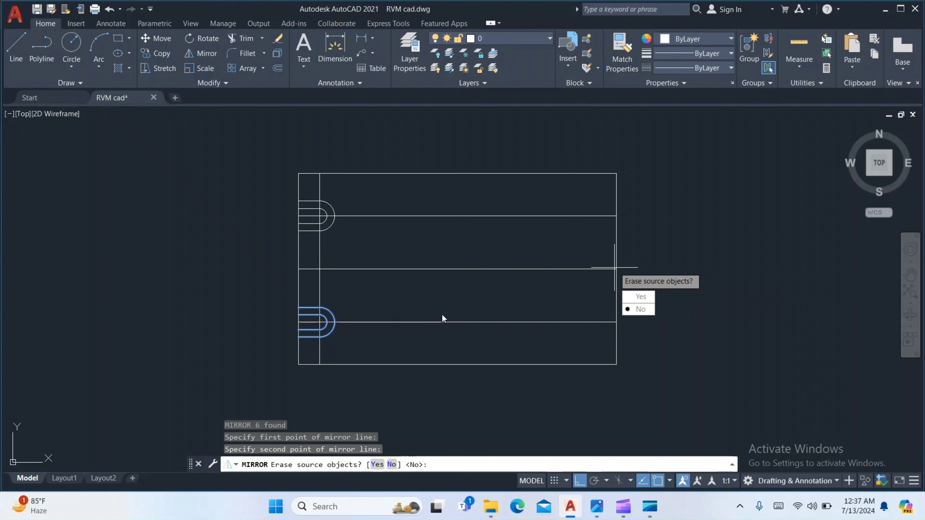
key("Return")
Step: Mirror both left-hand slots to the right edge about the plate's vertical mid-axis, keeping the source objects
mouse_move(343, 241)
middle_mouse_down()
mouse_move(370, 253)
mouse_move(360, 250)
middle_mouse_up()
scroll(363, 250, "up", 3)
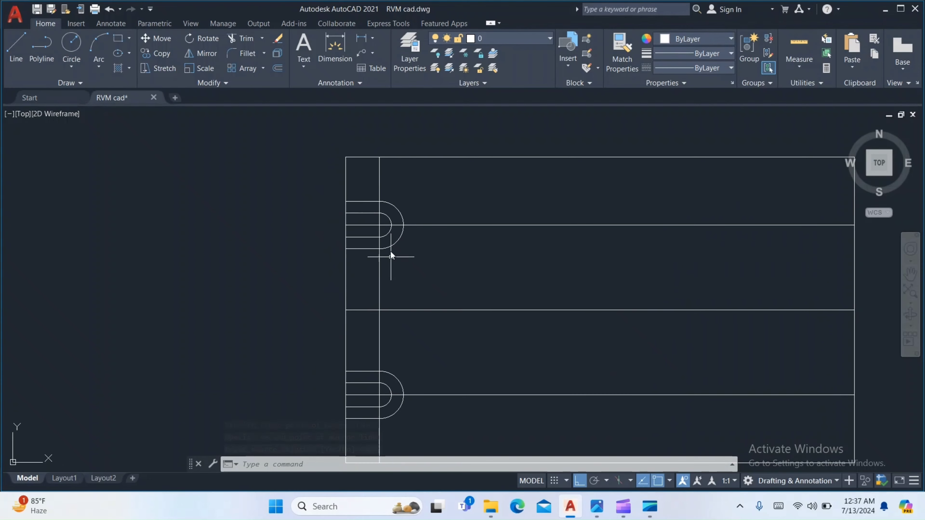
left_click(394, 247)
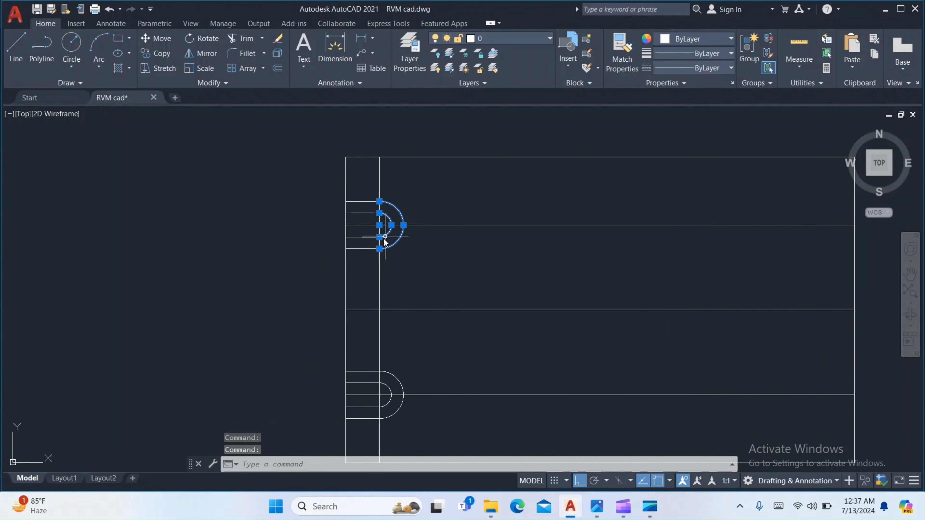
left_click(365, 212)
left_click(368, 201)
middle_click_drag(375, 233, 383, 160)
left_click(373, 295)
left_click(375, 304)
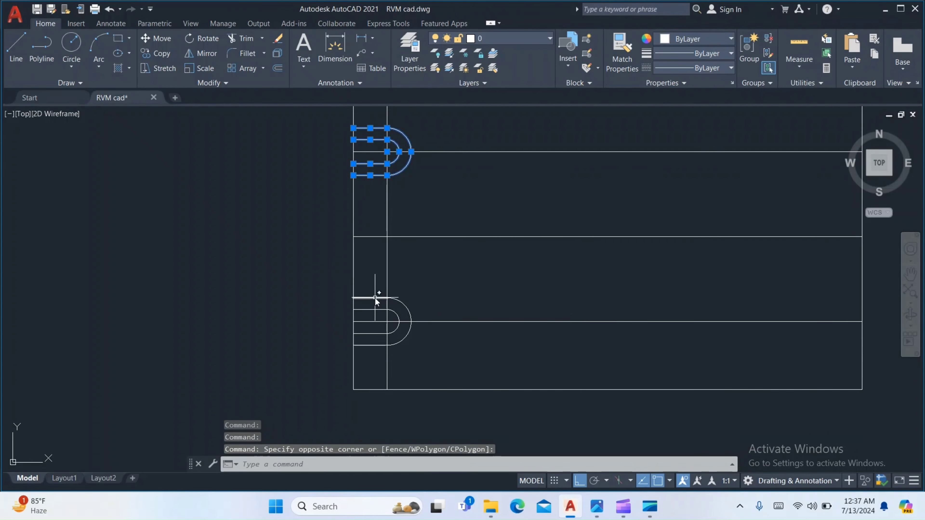
left_click(376, 310)
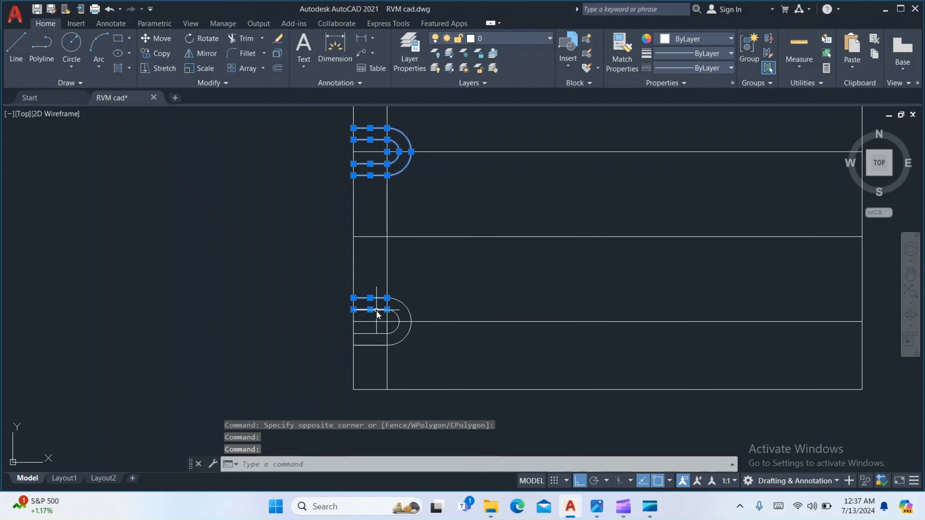
left_click(378, 334)
left_click(377, 345)
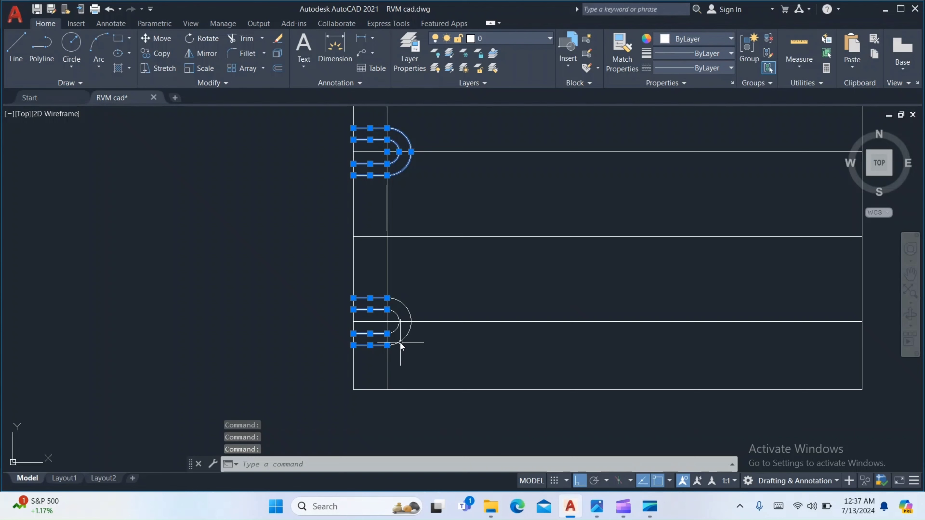
left_click(399, 342)
left_click(394, 332)
scroll(487, 304, "down", 2)
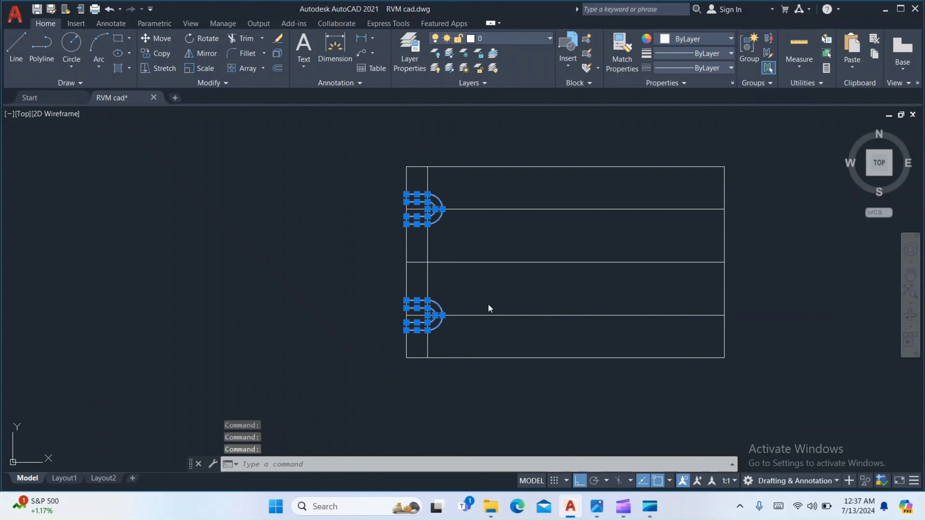
middle_click_drag(487, 304, 393, 319)
type("mi")
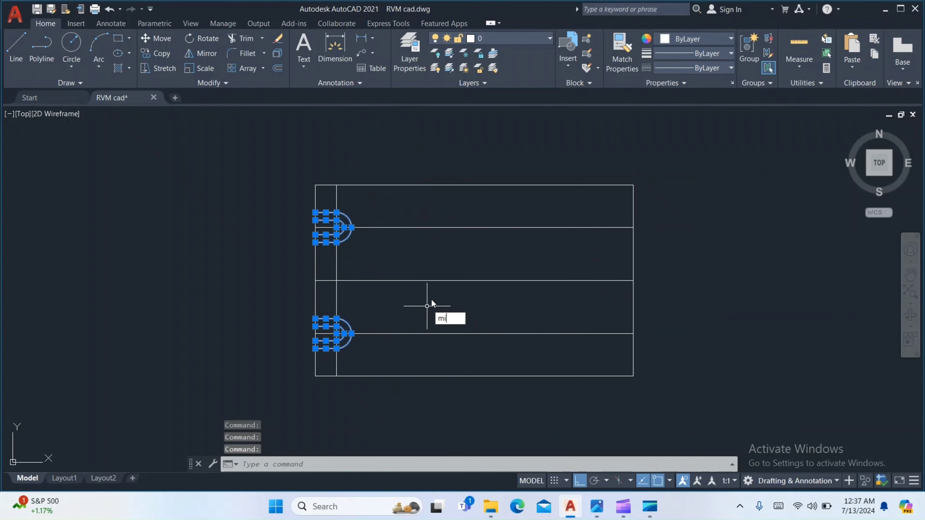
key("Return")
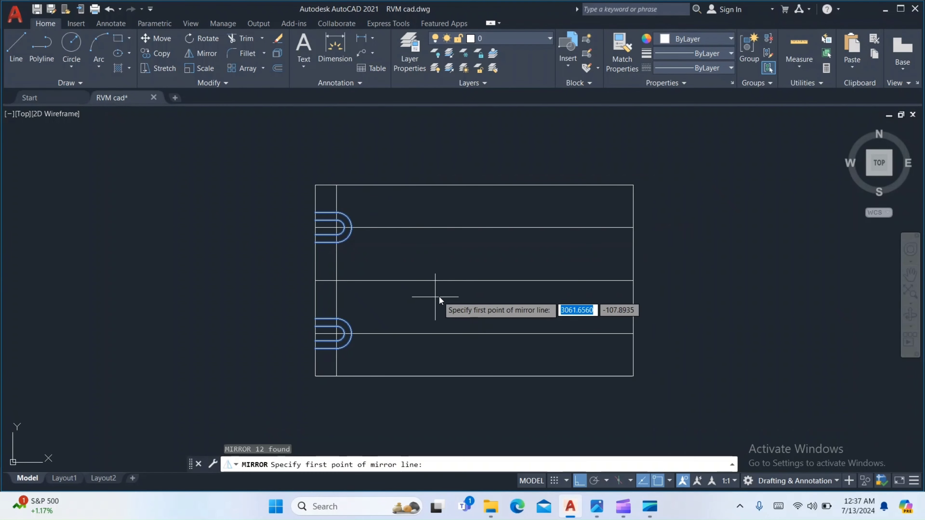
left_click(474, 281)
left_click(475, 377)
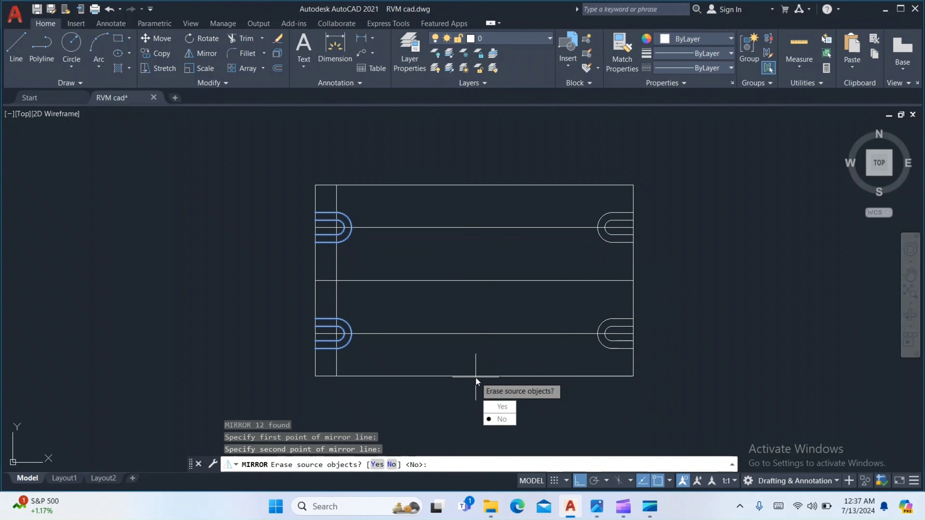
key("Return")
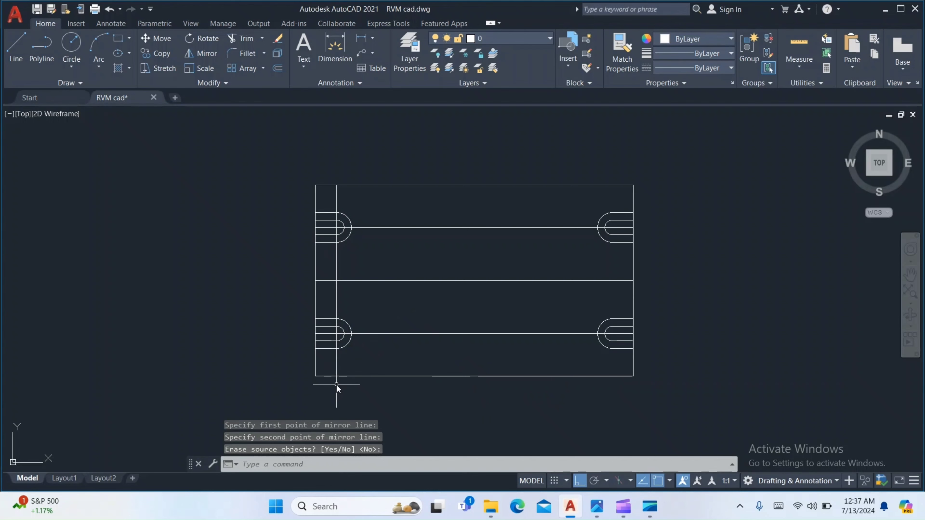
Step: Delete the vertical construction line near the left edge and the two horizontal construction lines through the slot centers
scroll(485, 295, "up", 1)
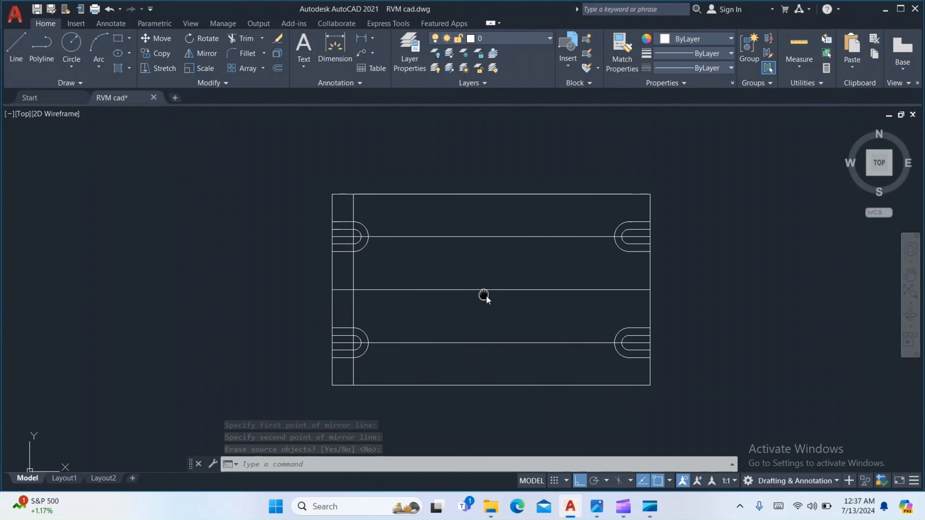
scroll(393, 301, "up", 2)
scroll(393, 301, "down", 2)
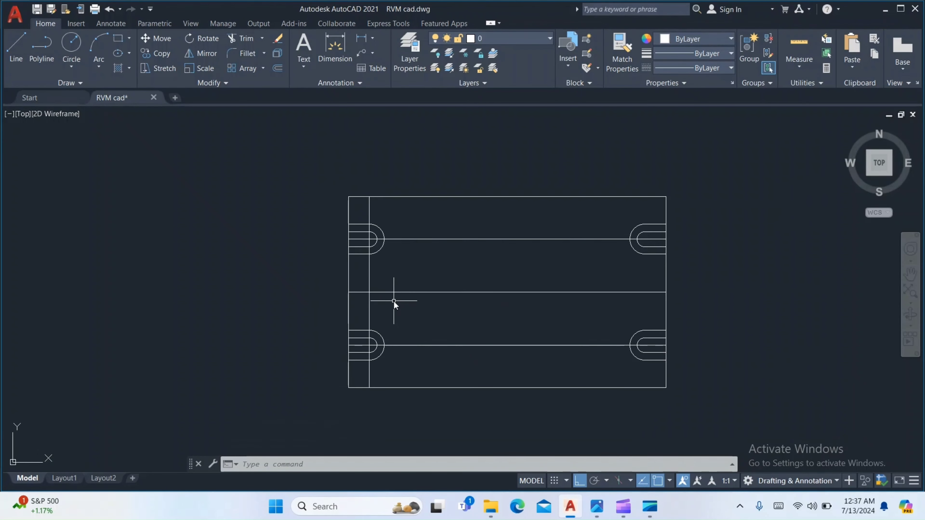
scroll(393, 301, "up", 2)
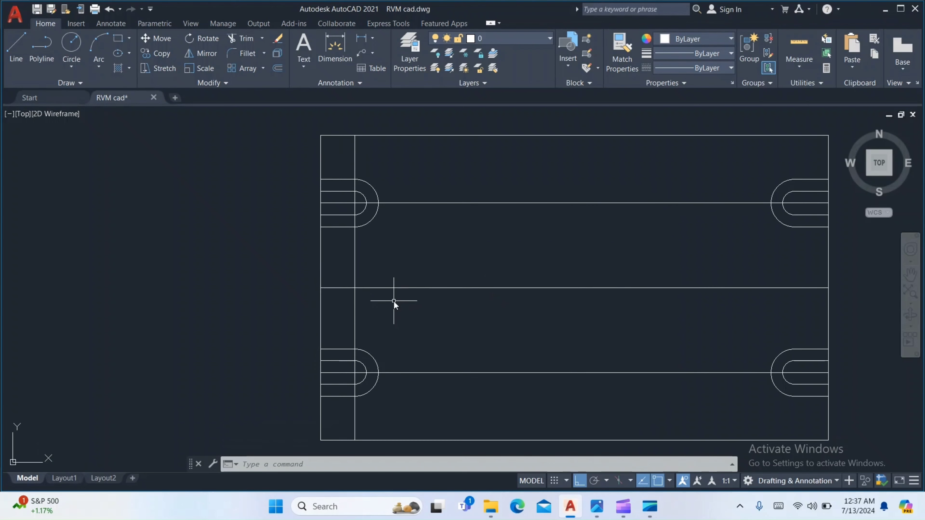
middle_click_drag(471, 285, 416, 254)
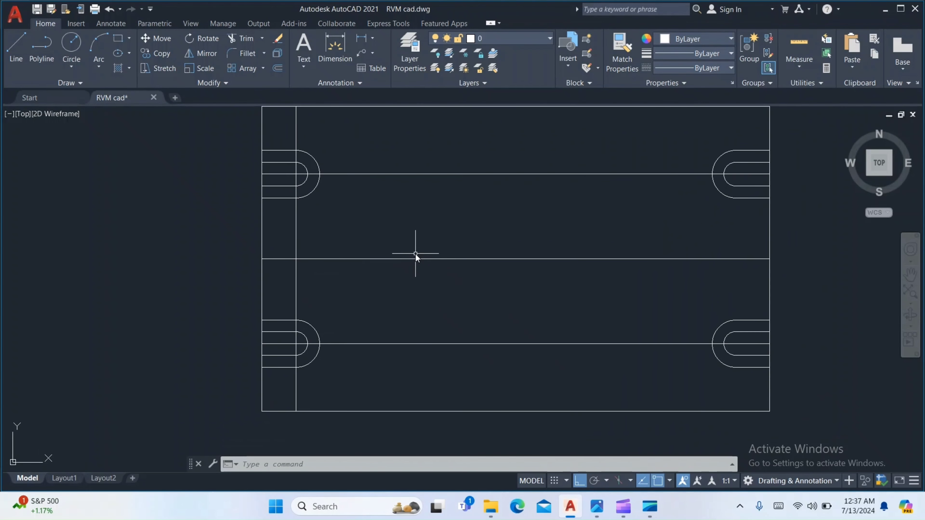
left_click(297, 232)
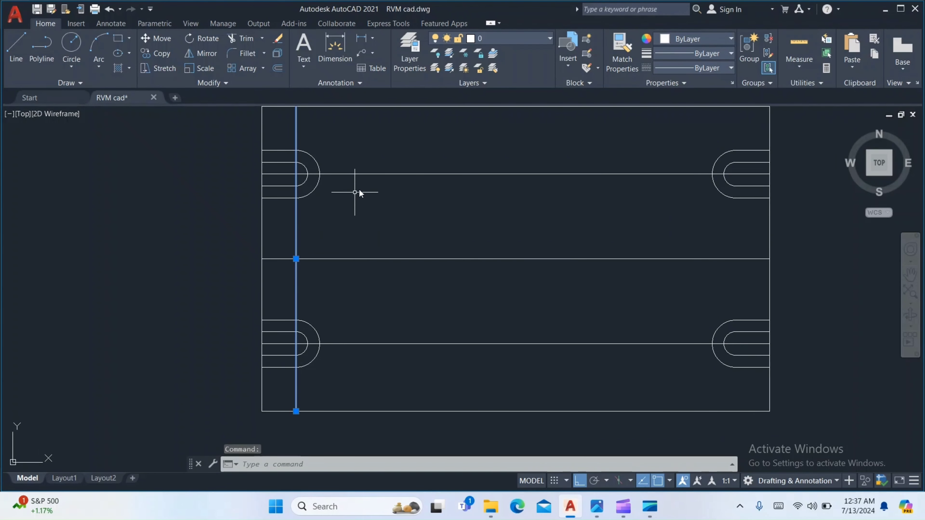
left_click(380, 174)
left_click(409, 344)
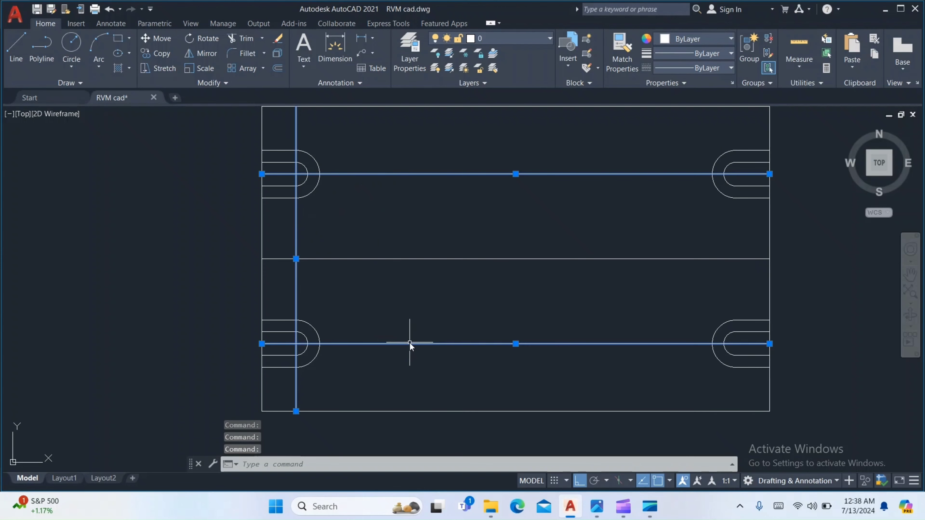
key("Delete")
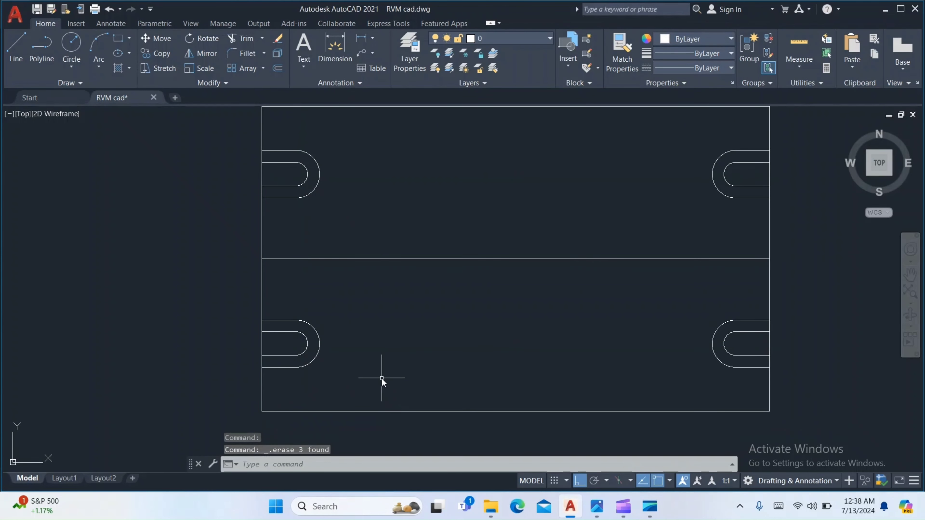
Step: Check the large pocket's dimensions in the reference image and offset the plate's left edge 25 to the right in AutoCAD
scroll(383, 376, "down", 2)
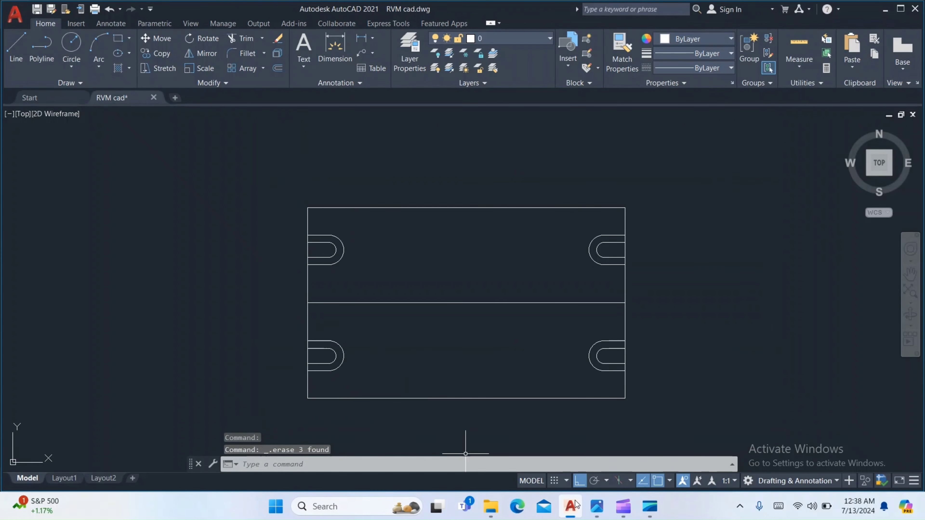
left_click(592, 509)
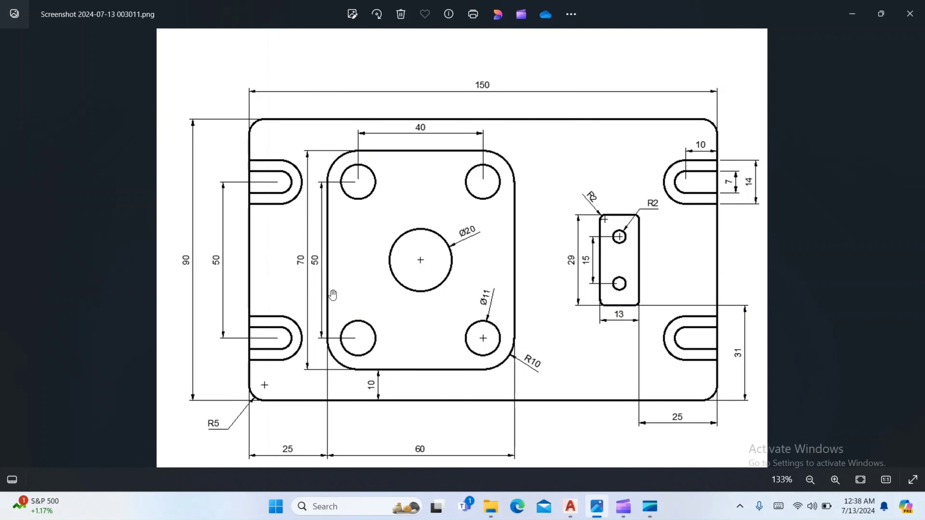
left_click(577, 514)
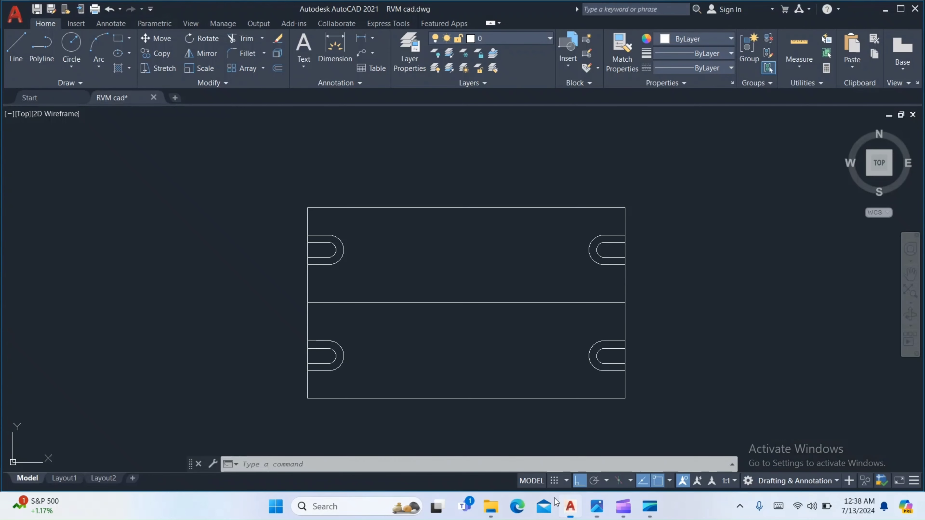
key("Return")
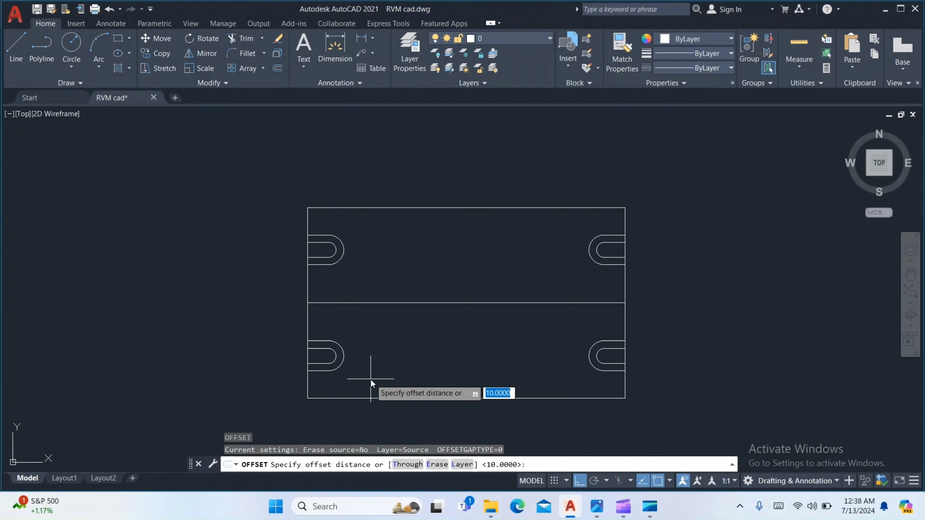
type("25")
key("Return")
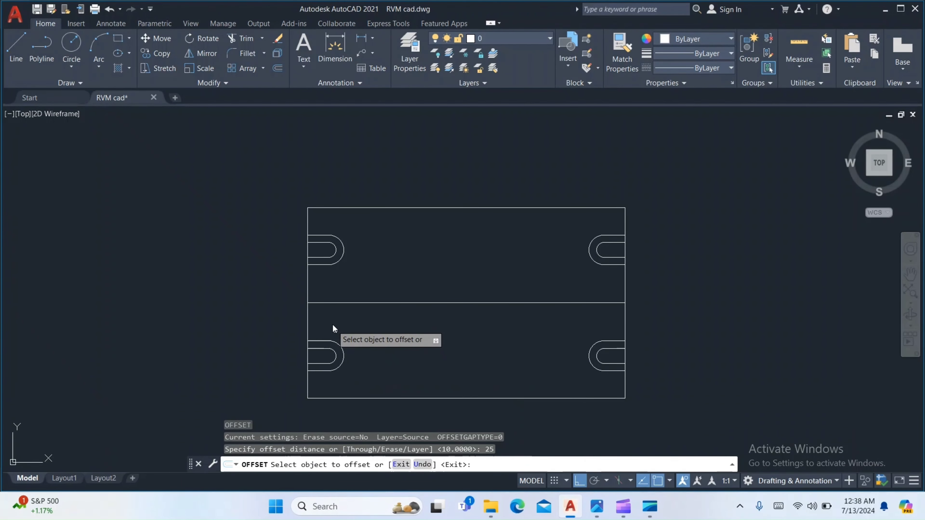
left_click(307, 283)
left_click(350, 280)
key("Return")
Step: Offset the pocket's left vertical construction line 60 to the right
key("Return")
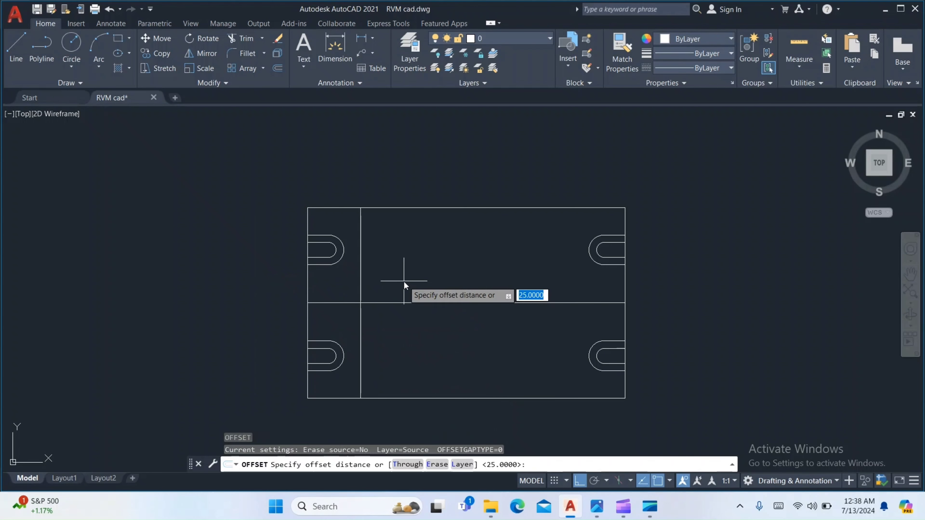
type("60")
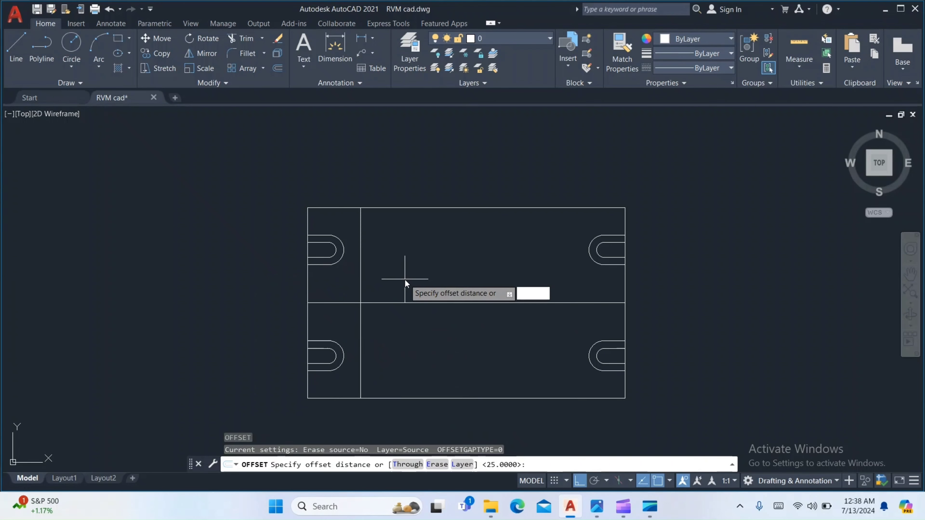
key("Return")
left_click(362, 249)
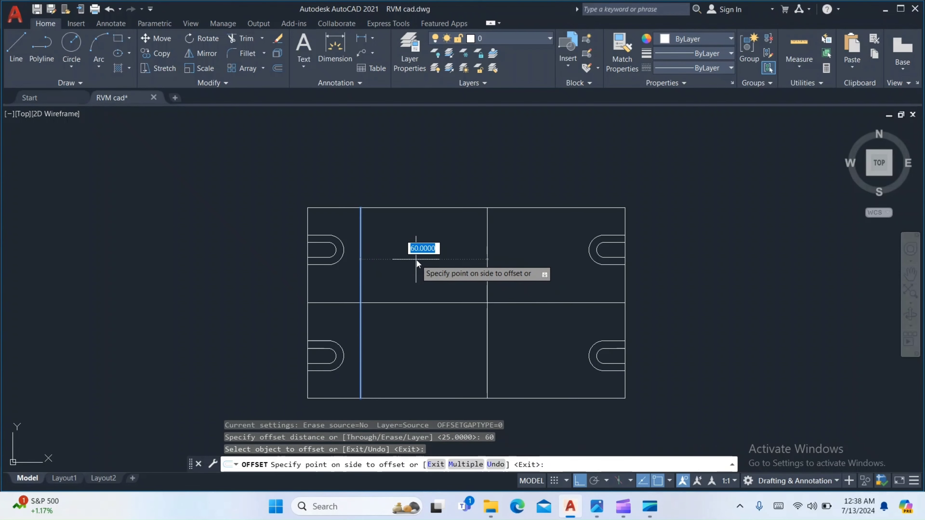
left_click(416, 259)
key("Return")
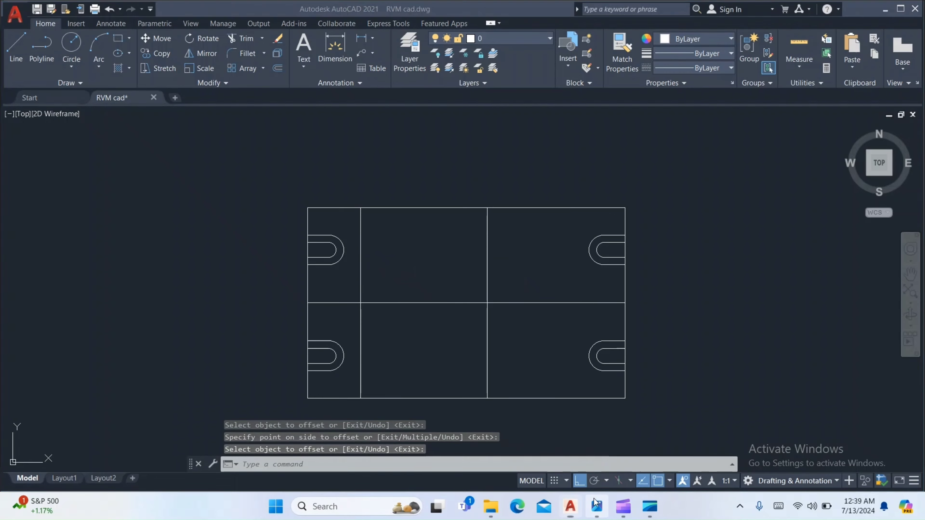
Step: Check the large pocket's vertical position in the reference image and offset the plate's bottom edge 10 upward in AutoCAD
left_click(597, 507)
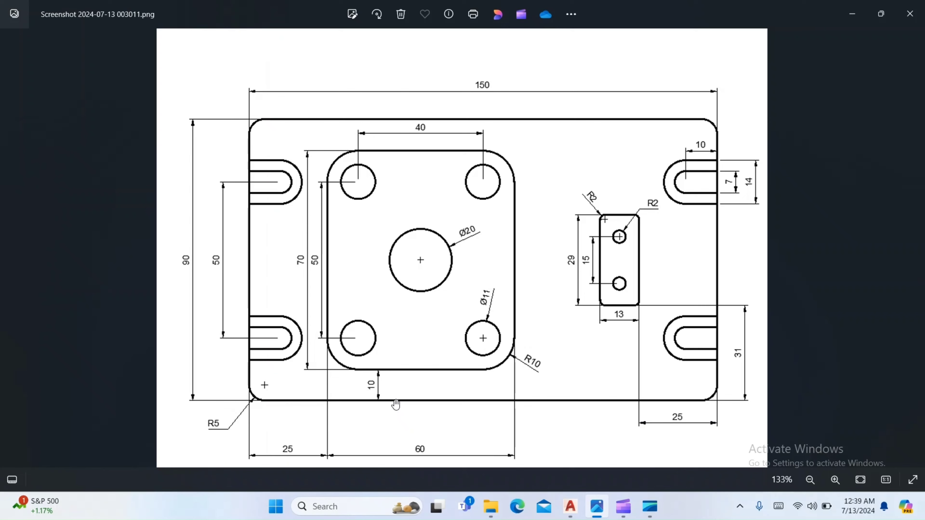
left_click(570, 507)
type("o")
key("Return")
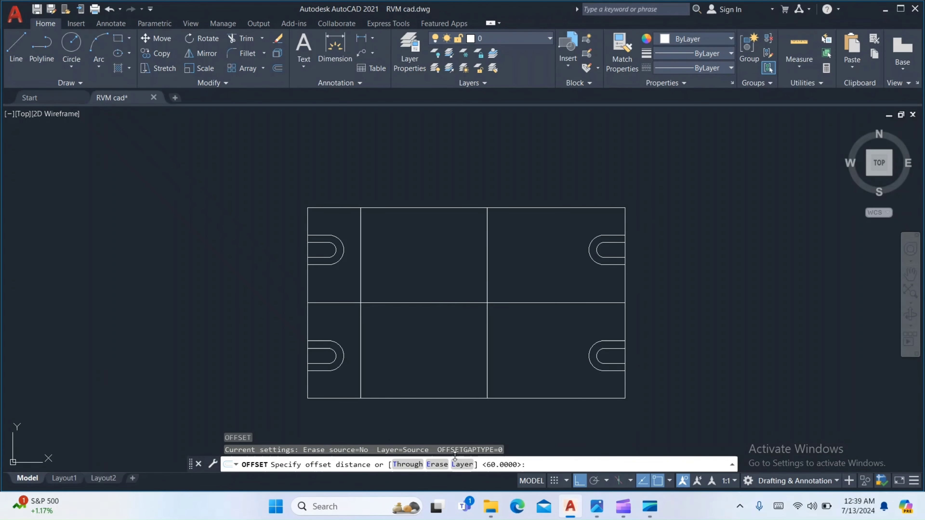
type("10")
key("Return")
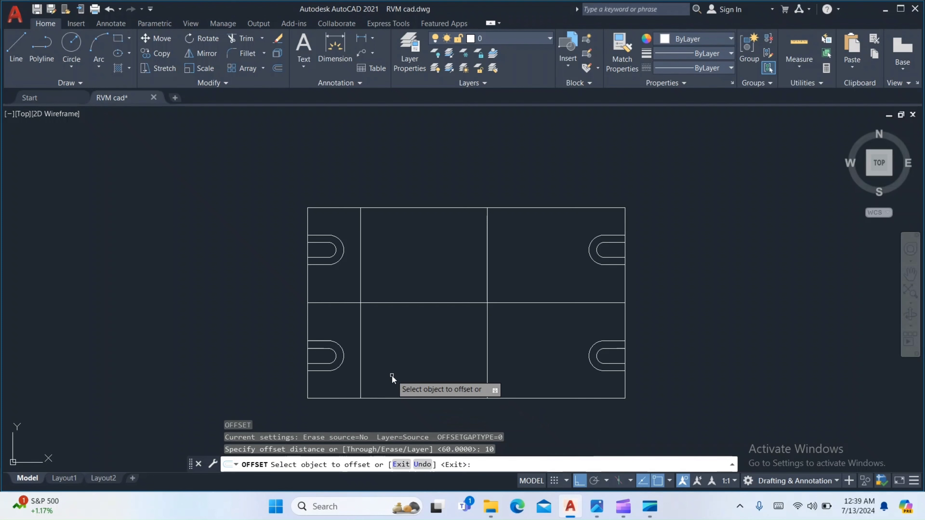
left_click(411, 398)
left_click(416, 366)
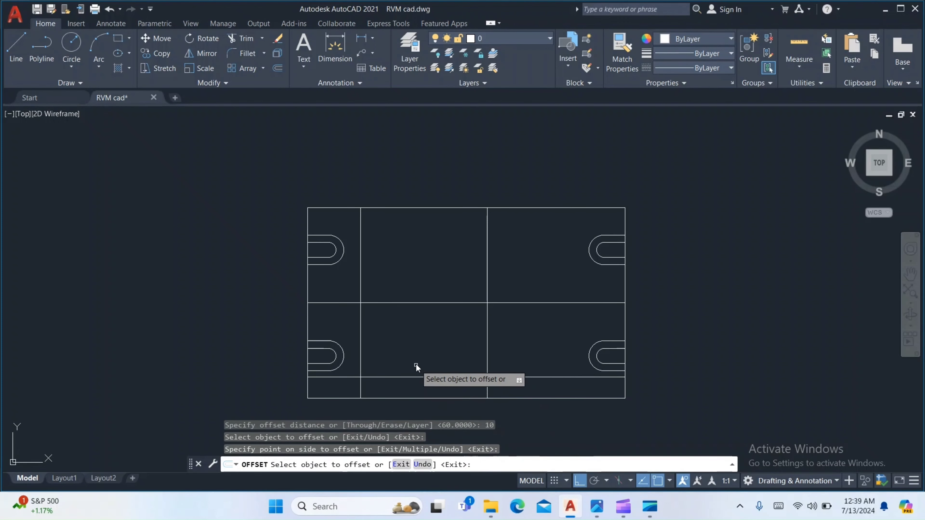
key("Return")
Step: Offset the pocket's lower horizontal construction line 70 upward
type("o")
key("Return")
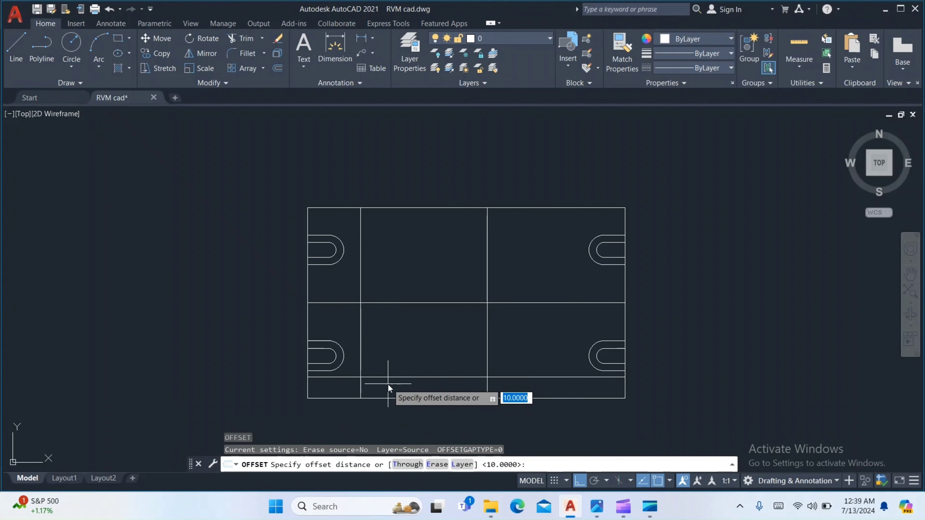
type("70")
key("Return")
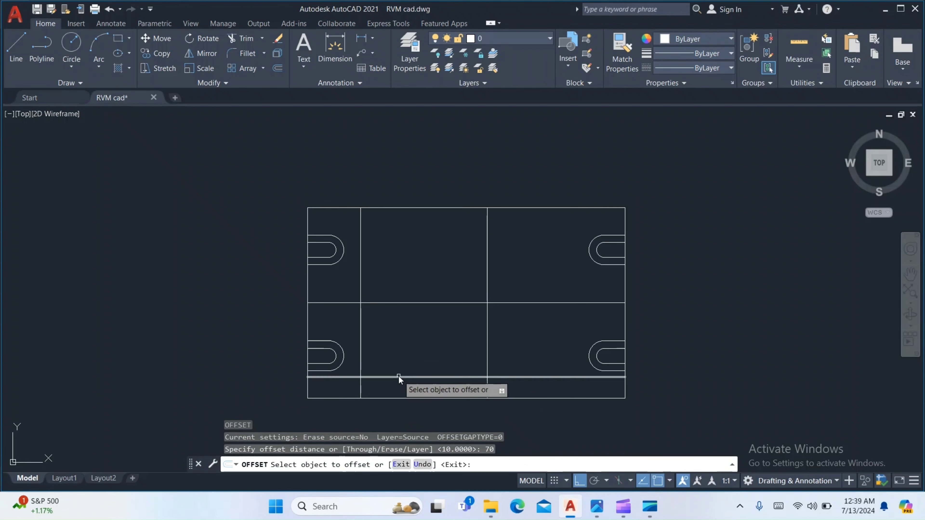
left_click(398, 376)
left_click(389, 276)
key("Return")
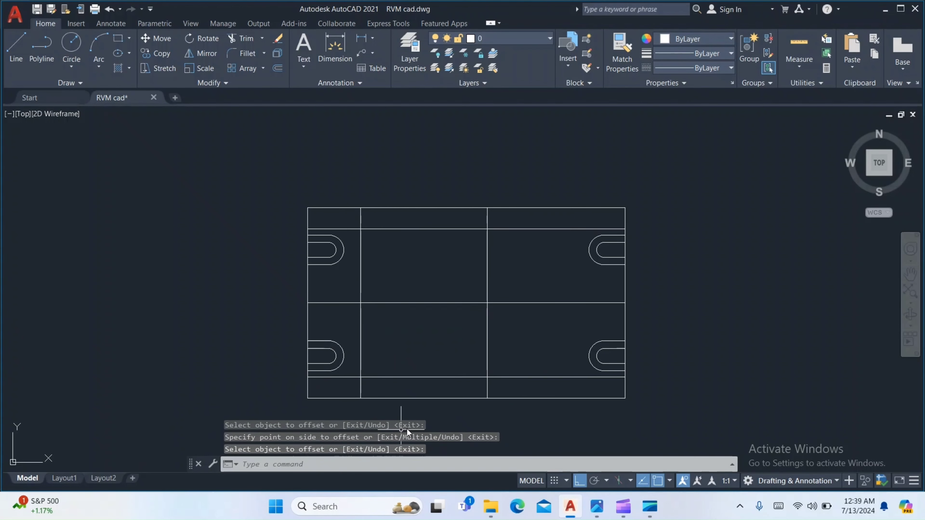
Step: Trim the construction lines extending beyond the four corners of the large pocket to leave a closed rectangle
type("tr")
key("Return")
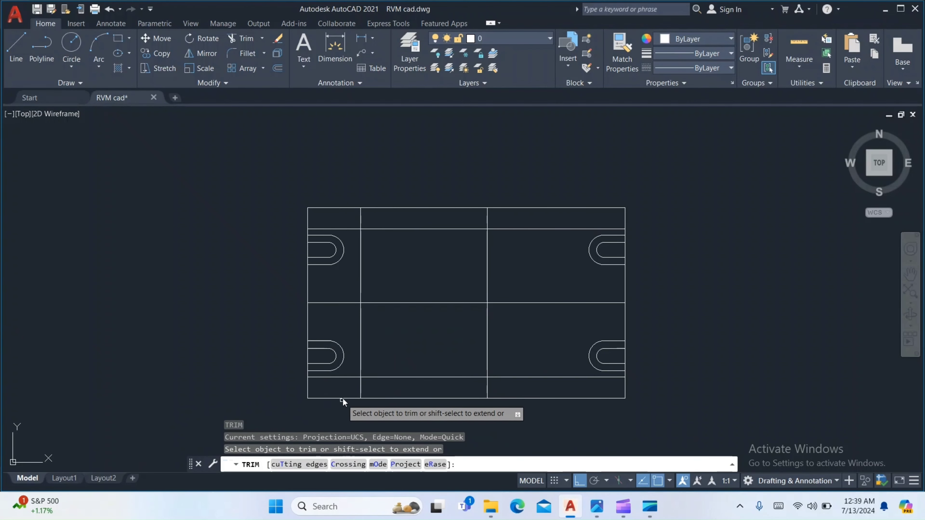
left_click(353, 378)
left_click(360, 387)
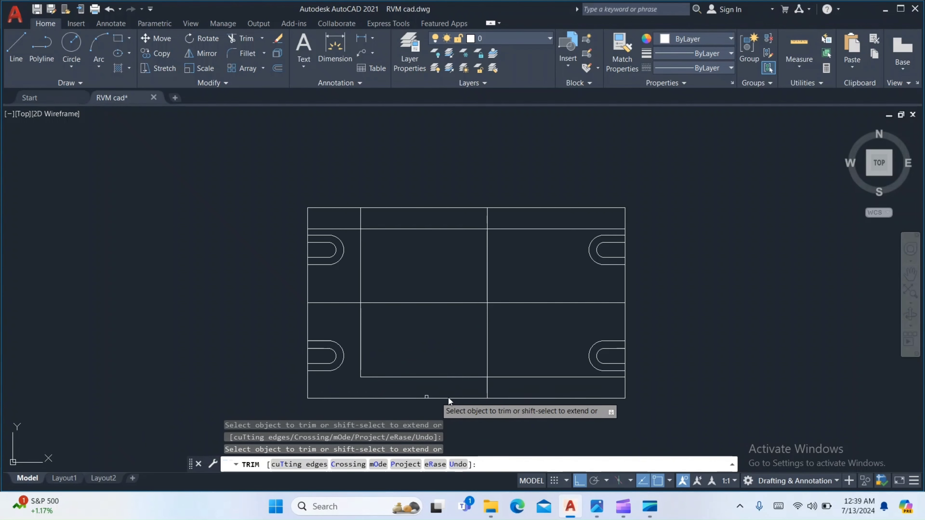
left_click(487, 387)
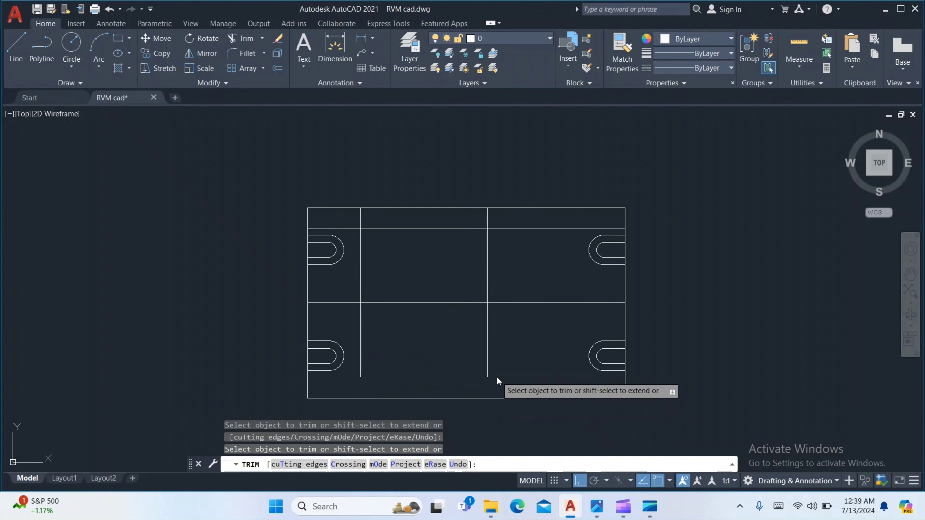
left_click(497, 376)
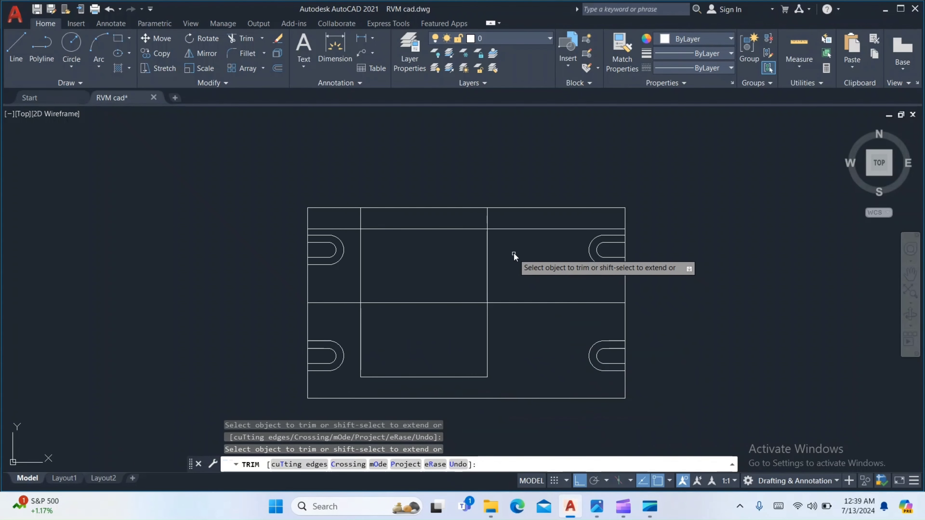
left_click(487, 222)
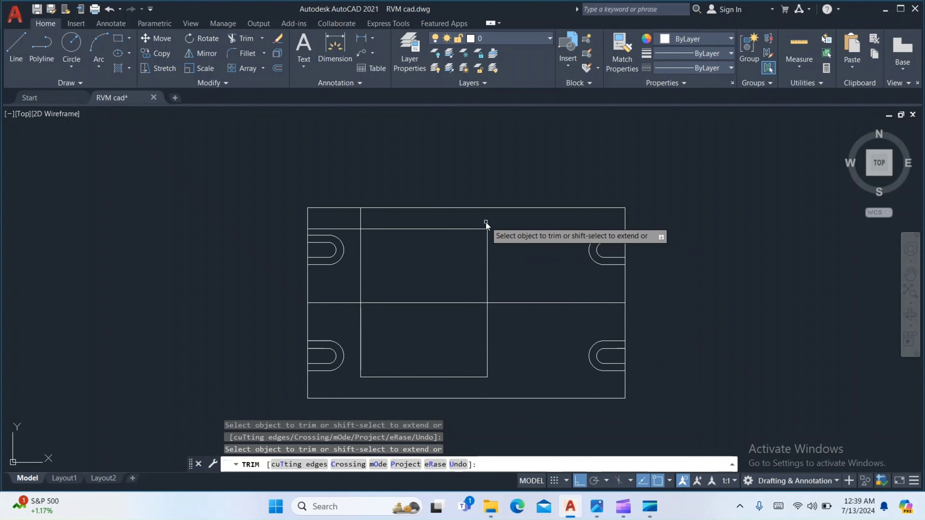
left_click(360, 221)
left_click(357, 228)
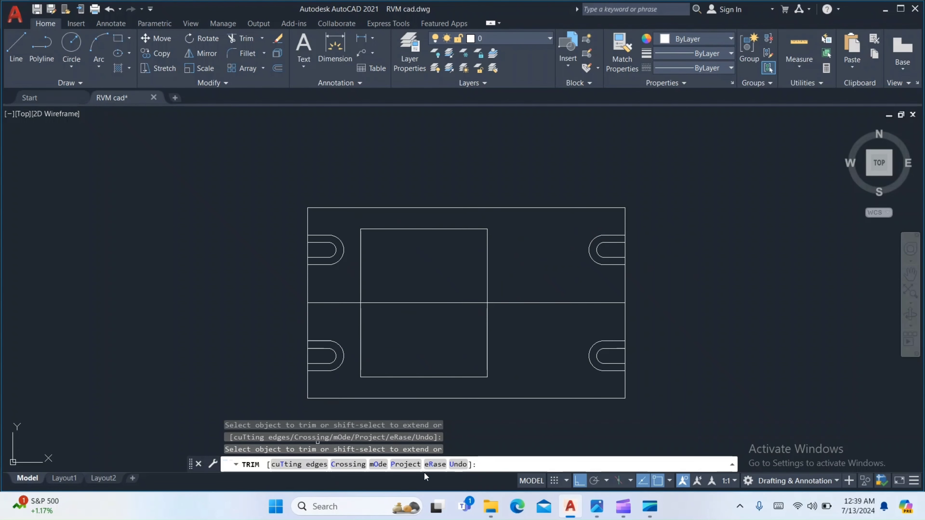
key("Escape")
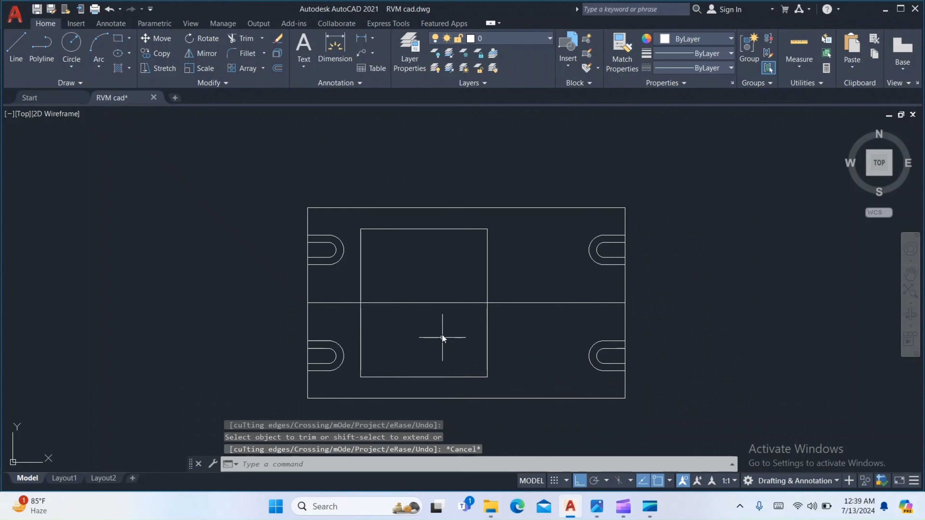
Step: Try deleting the plate's horizontal center line and undo the deletion after checking the reference image
left_click(438, 302)
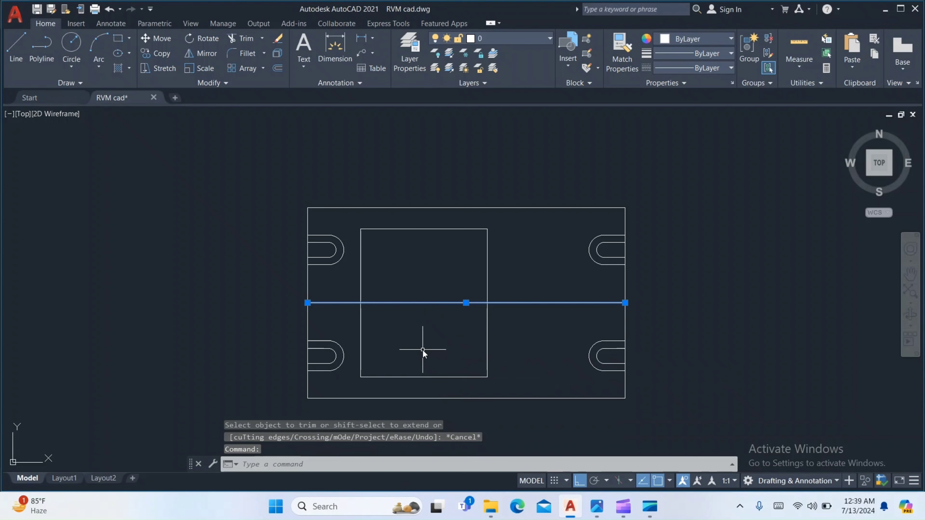
key("Delete")
left_click(598, 507)
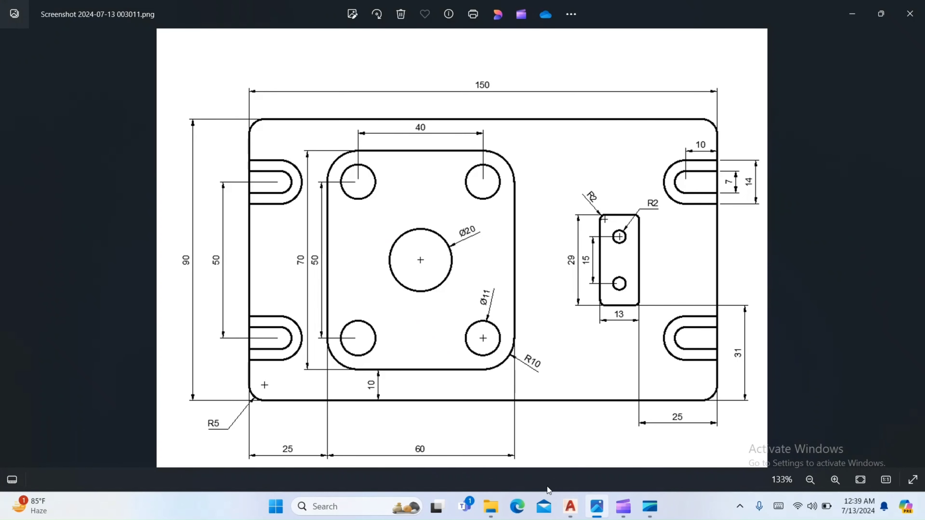
left_click(571, 506)
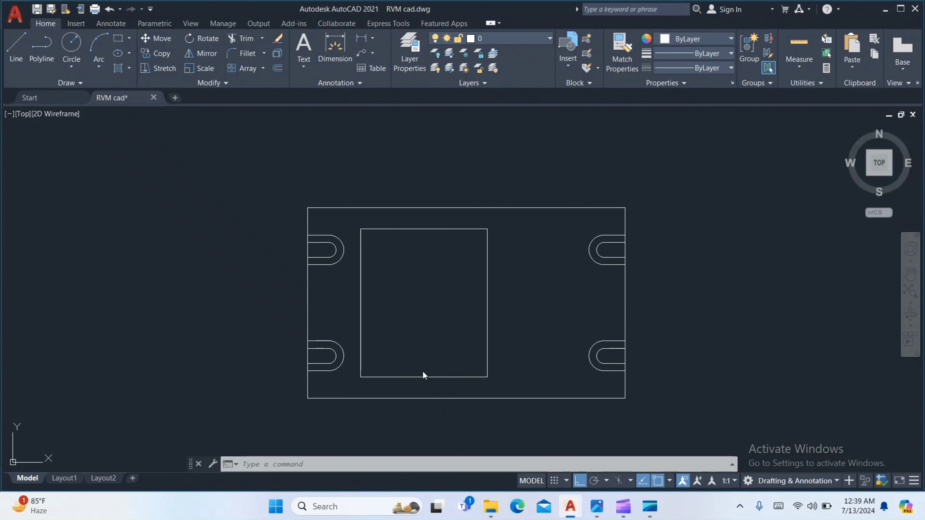
key("ctrl+z")
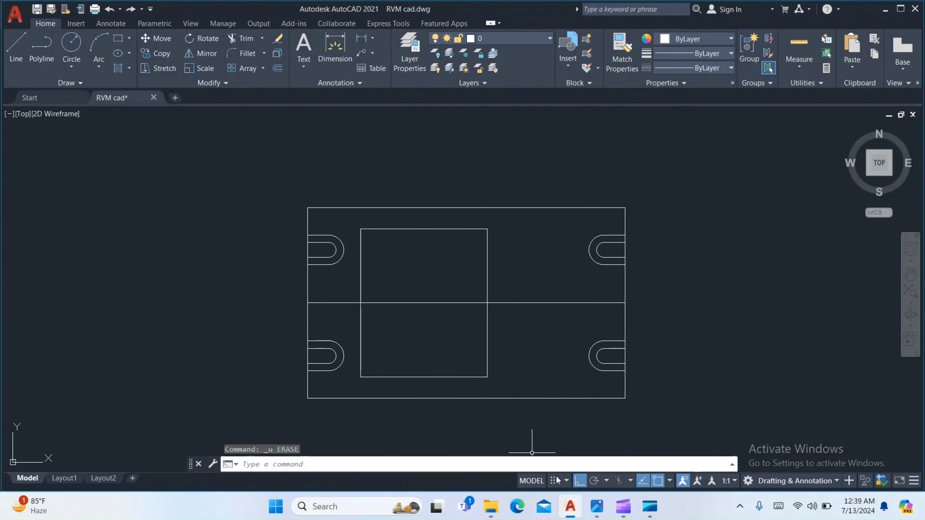
left_click(597, 507)
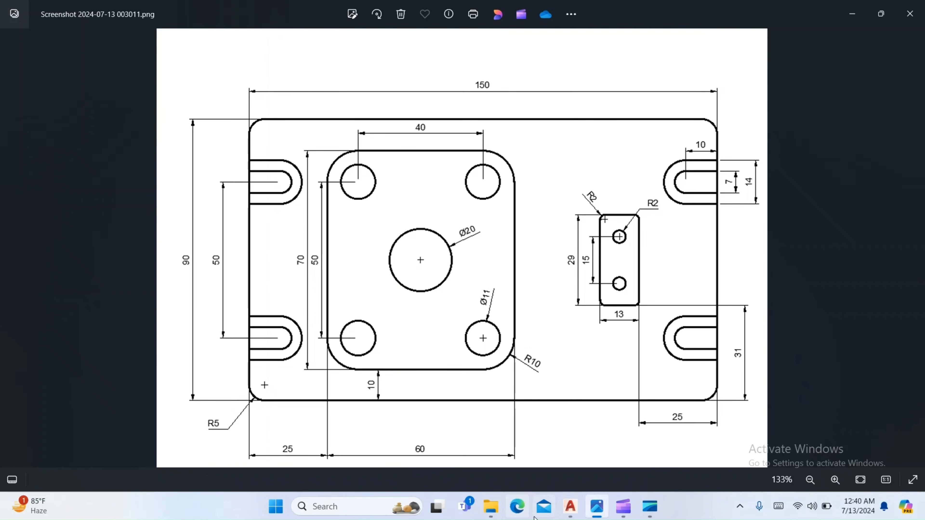
left_click(563, 515)
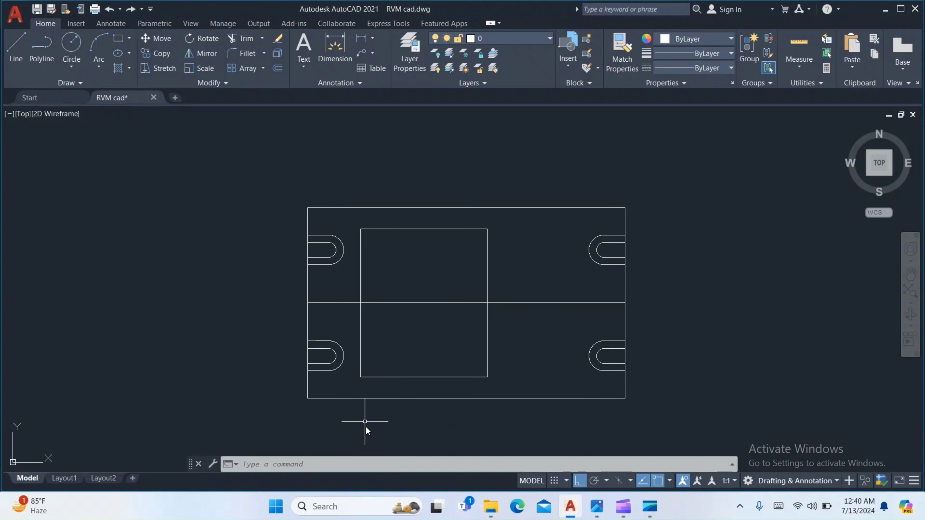
type("o")
key("Return")
type("50")
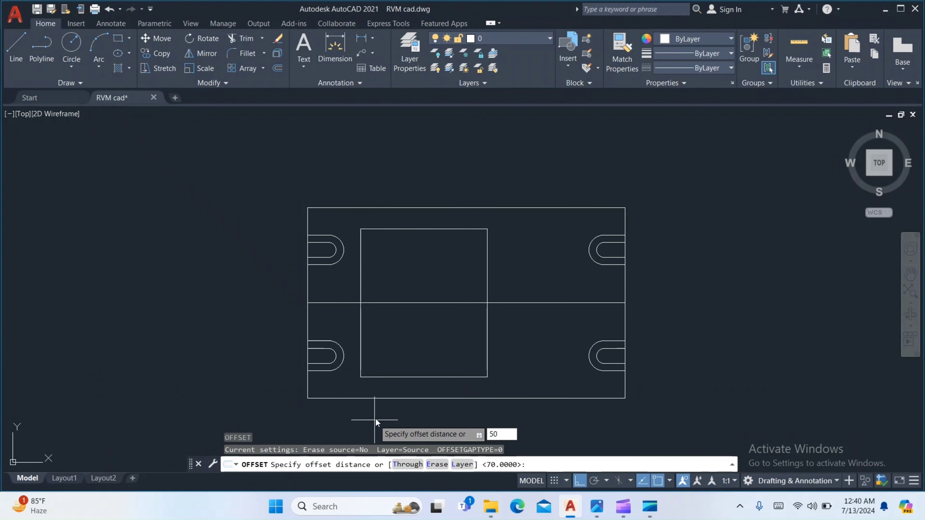
key("Escape")
Step: Draw a vertical center line through the large pocket from the midpoint of its top edge to its bottom edge
type("l")
key("Return")
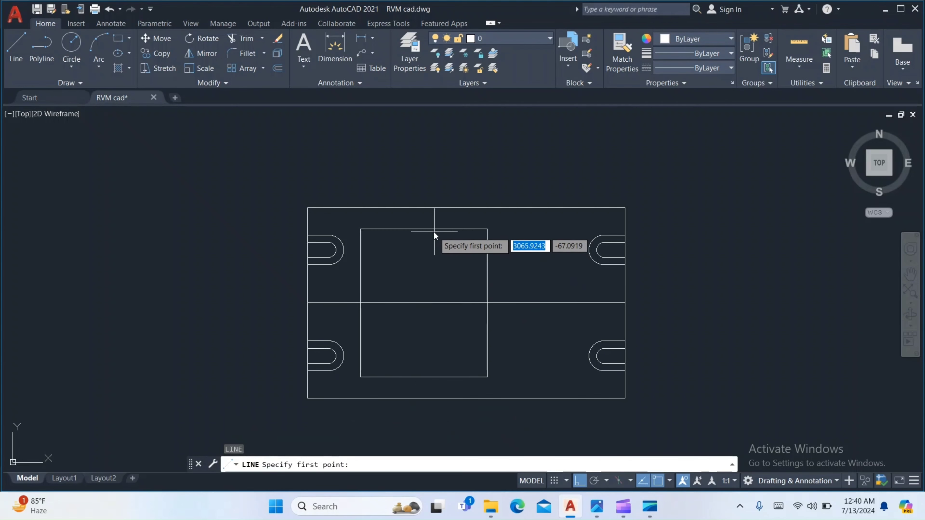
left_click(424, 229)
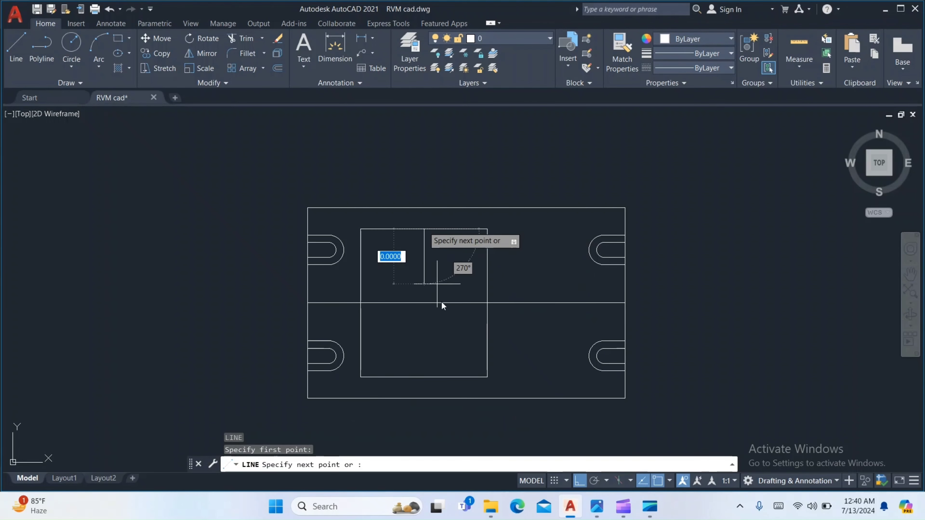
left_click(427, 375)
key("Return")
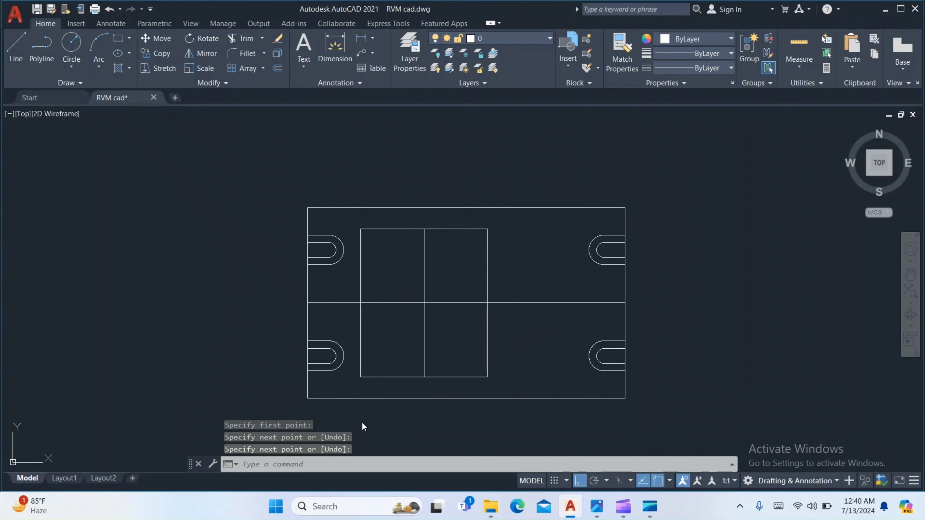
Step: Offset the pocket's vertical center line 20 to both the left and the right
type("o")
key("Return")
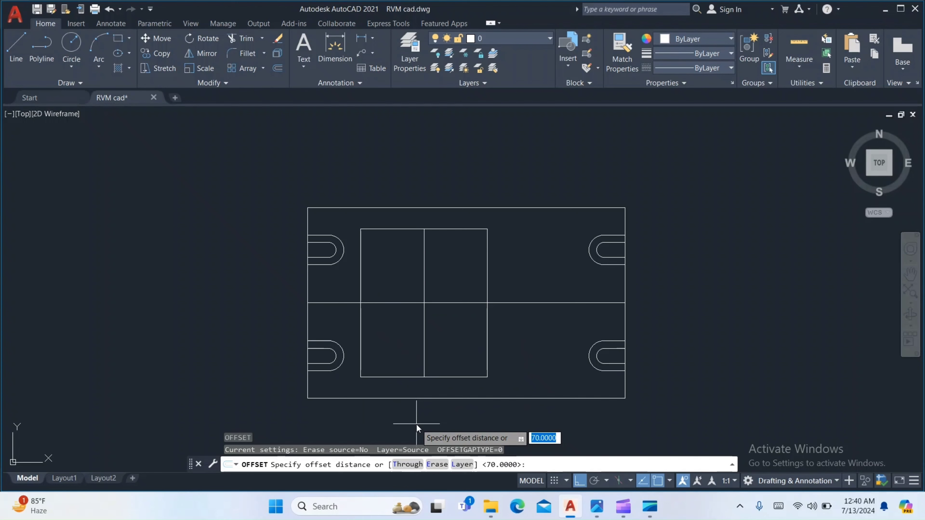
type("20")
key("Return")
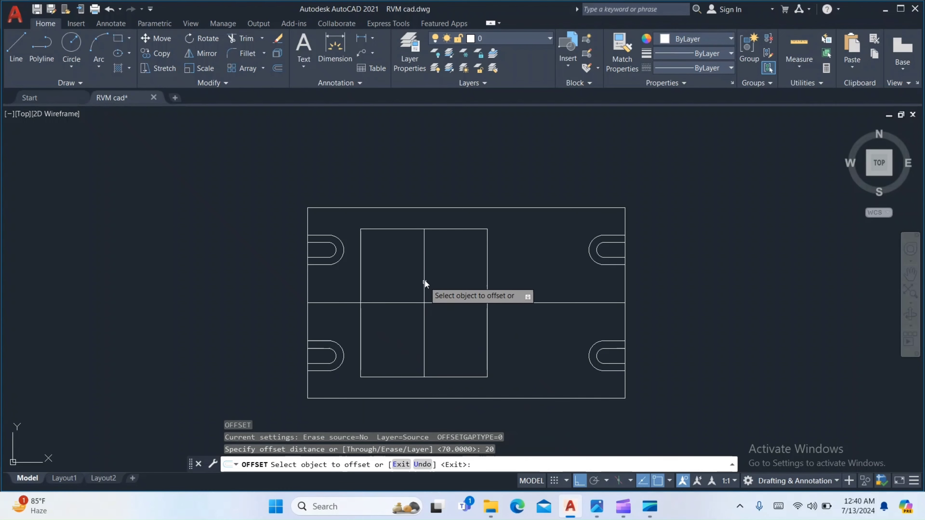
left_click(425, 280)
left_click(409, 271)
left_click(424, 276)
left_click(454, 276)
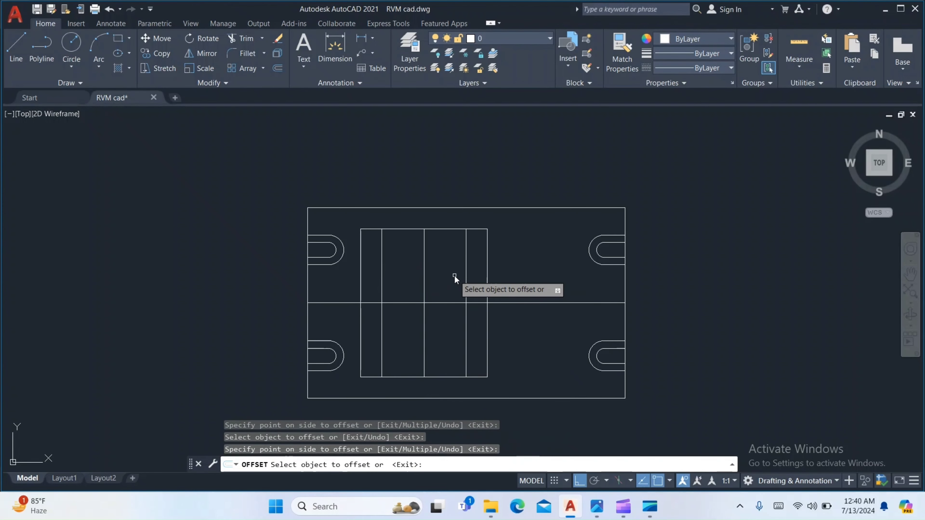
key("Return")
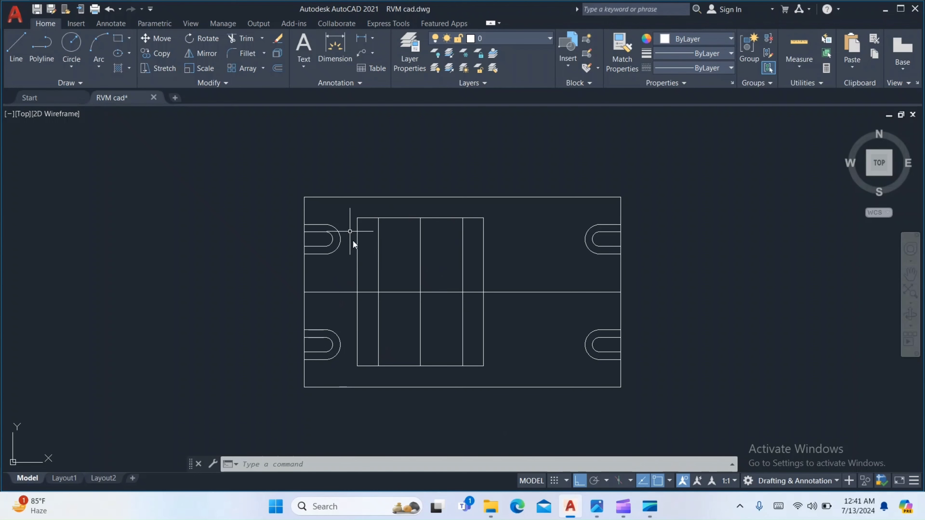
Step: Check the vertical hole spacing in the reference image and offset the plate's horizontal center line 25 both upward and downward in AutoCAD
left_click(596, 506)
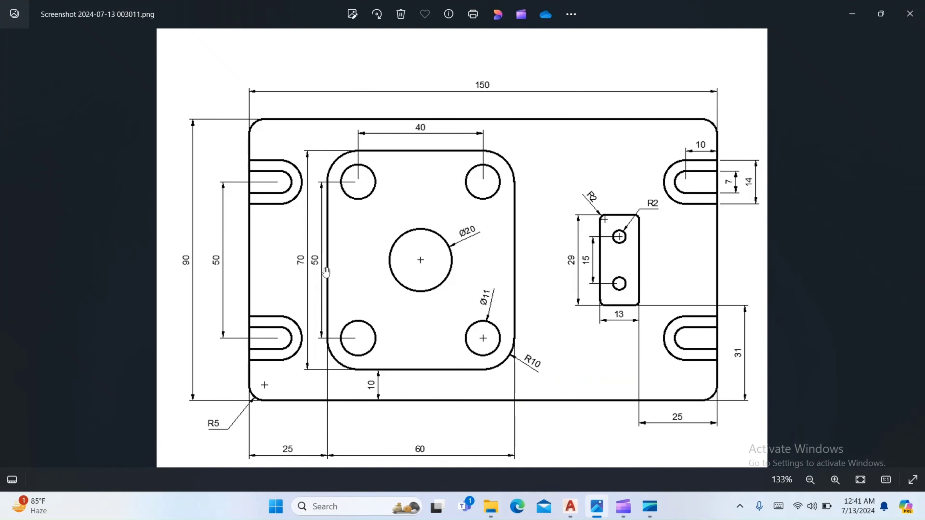
left_click(570, 507)
type("o")
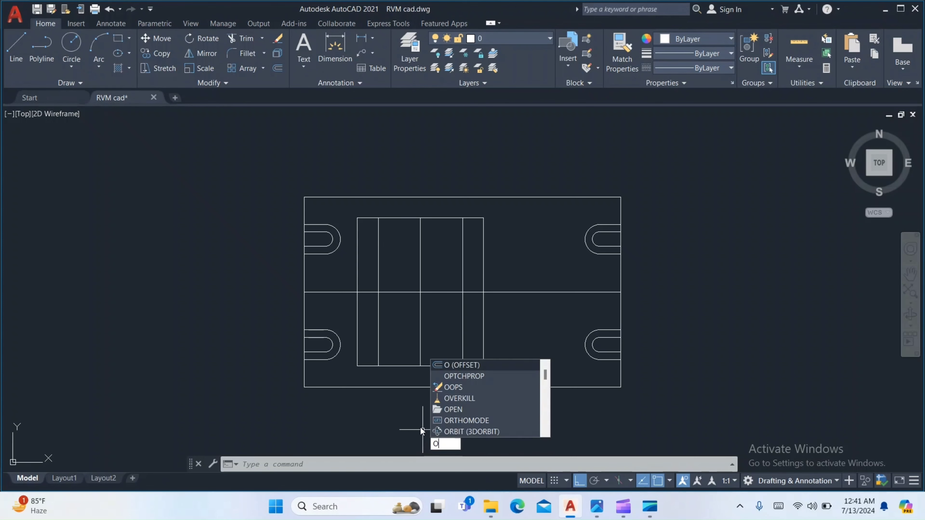
key("Return")
type("25")
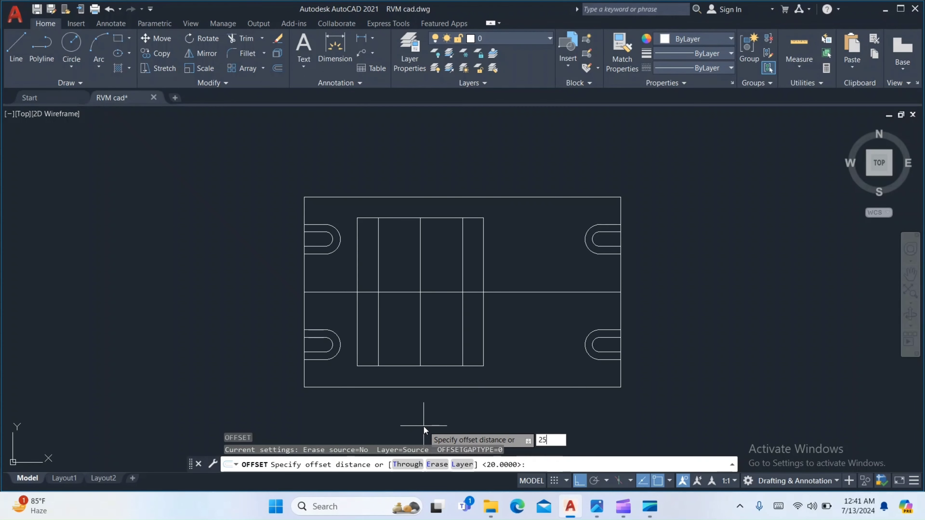
key("Return")
left_click(405, 292)
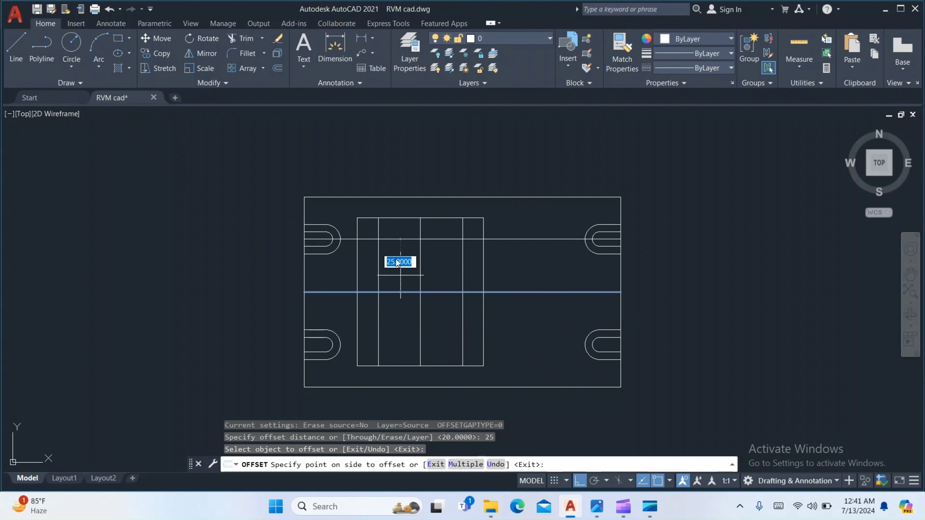
left_click(408, 291)
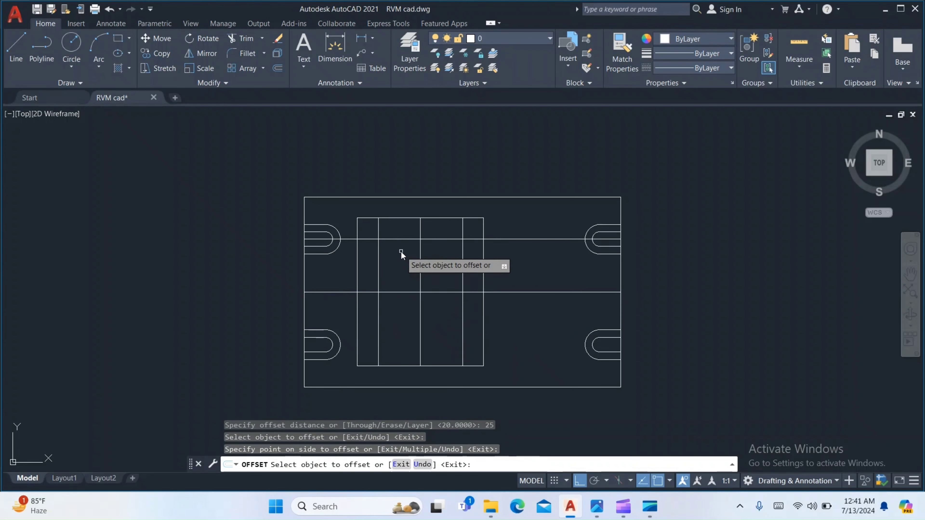
left_click(405, 293)
left_click(401, 316)
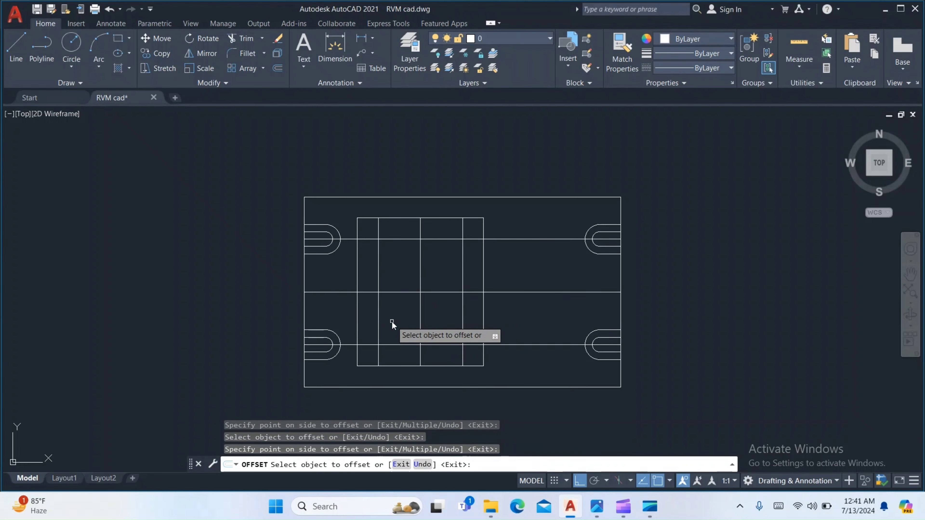
key("Return")
Step: Check the hole diameter in the reference image and draw a circle of radius 11/2 in AutoCAD at the pocket's lower-left construction line intersection
type("c")
key("Return")
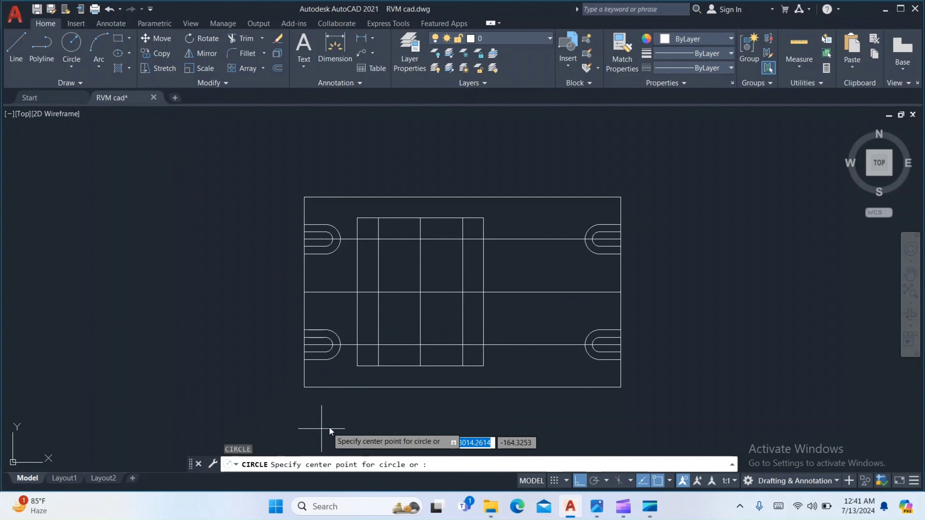
left_click(594, 506)
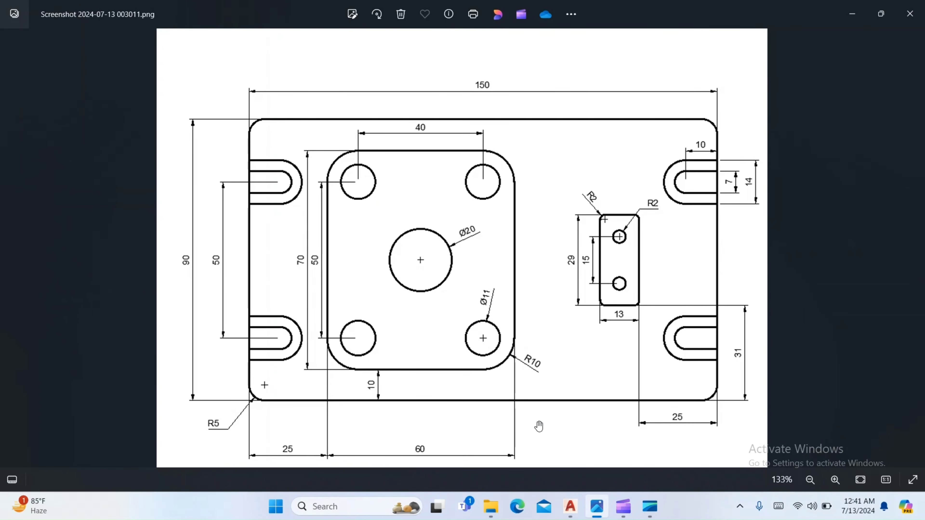
left_click(570, 505)
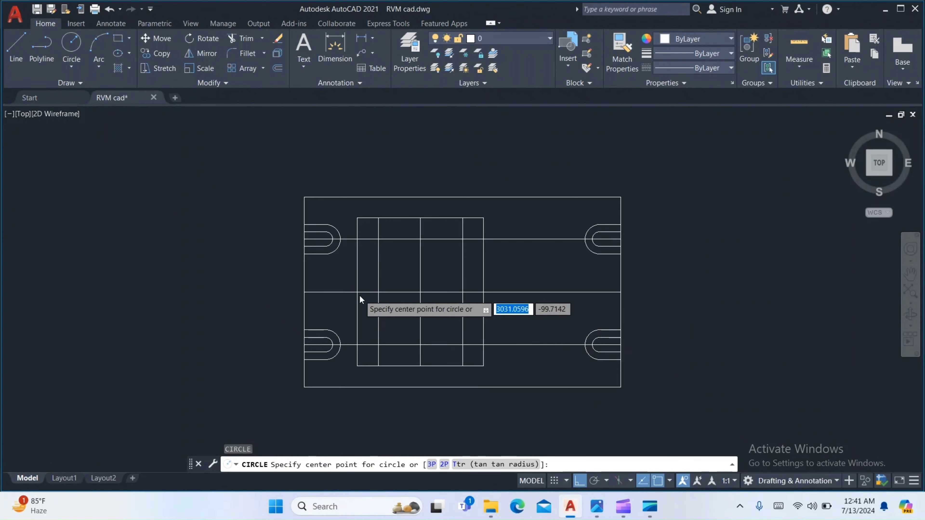
scroll(359, 295, "up", 3)
scroll(384, 331, "down", 3)
left_click(393, 366)
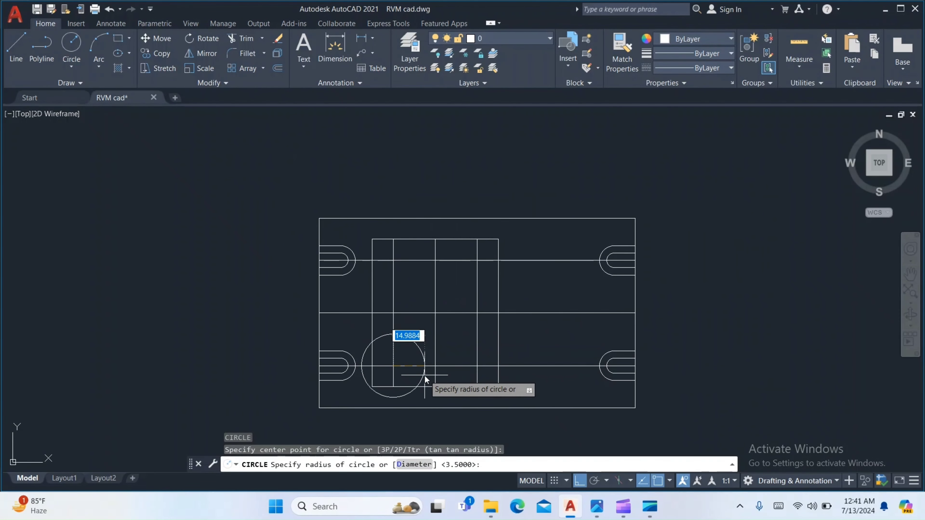
type("11/")
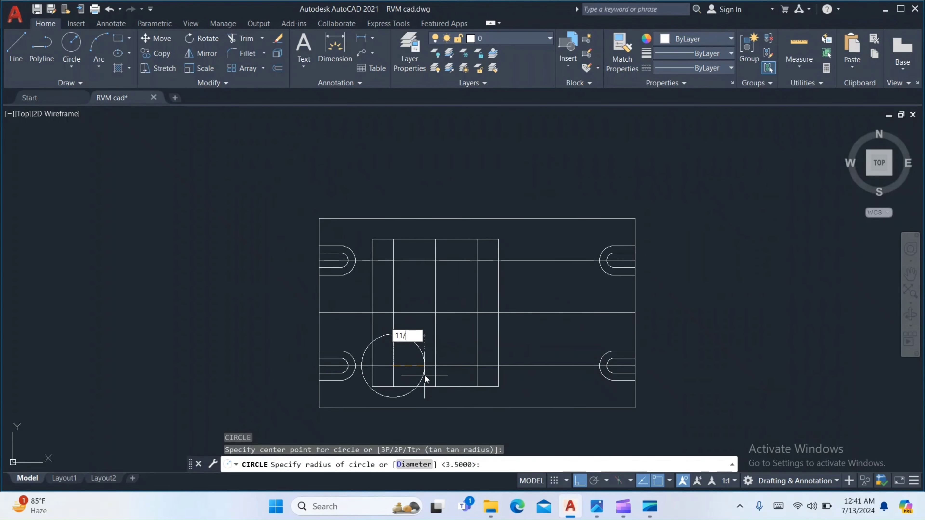
type("2")
key("Return")
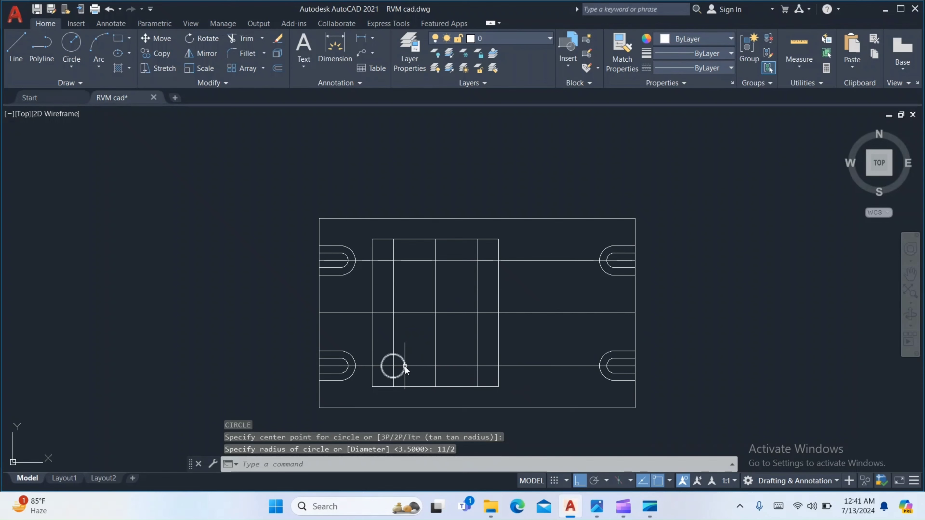
Step: Copy the circle from its center to the other three corner intersections of the construction lines inside the large pocket
scroll(404, 367, "up", 2)
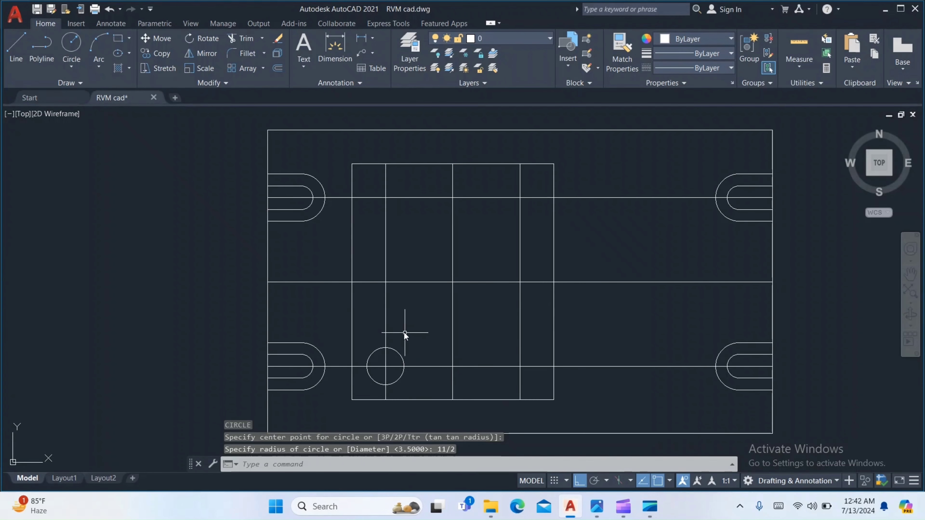
type("co")
key("Return")
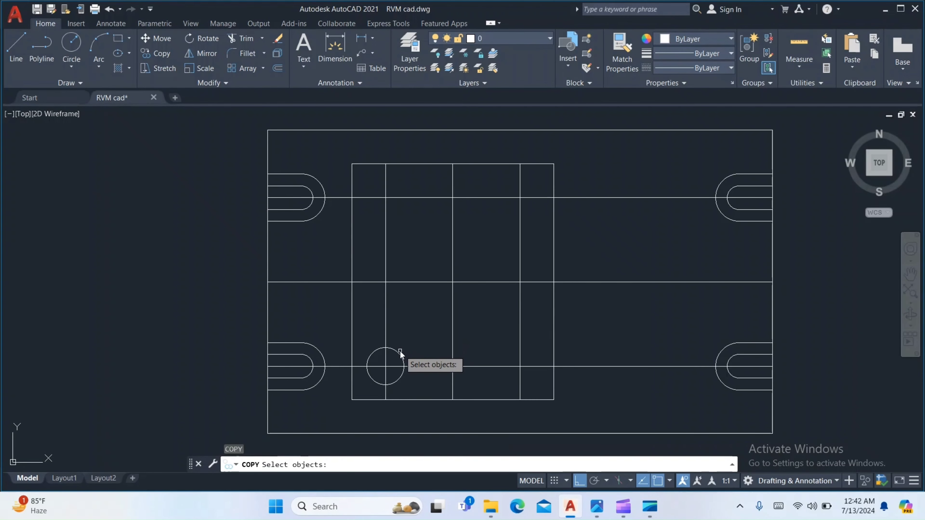
left_click(400, 352)
key("Return")
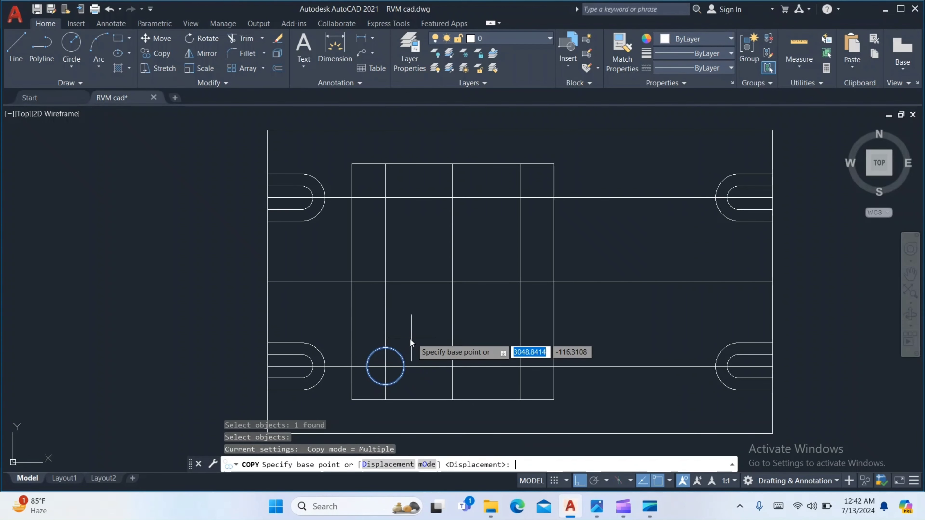
left_click(387, 368)
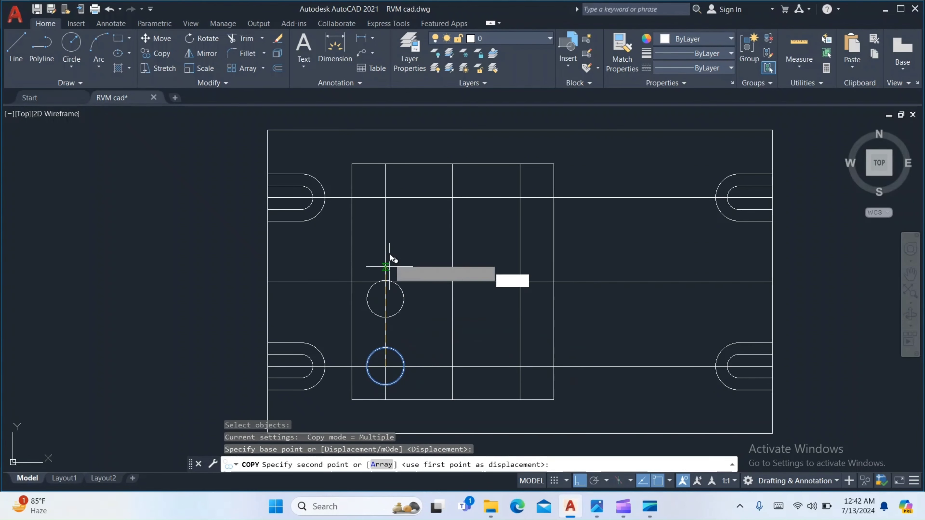
left_click(385, 198)
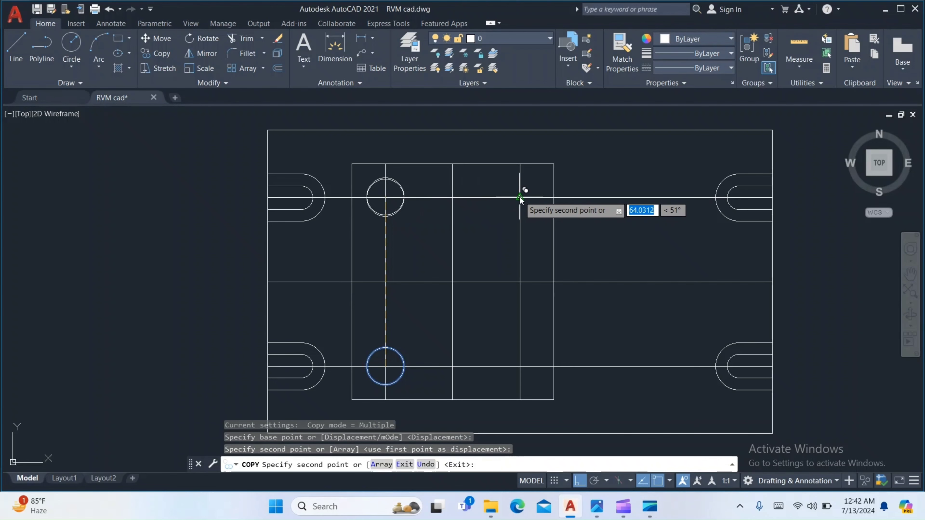
left_click(520, 198)
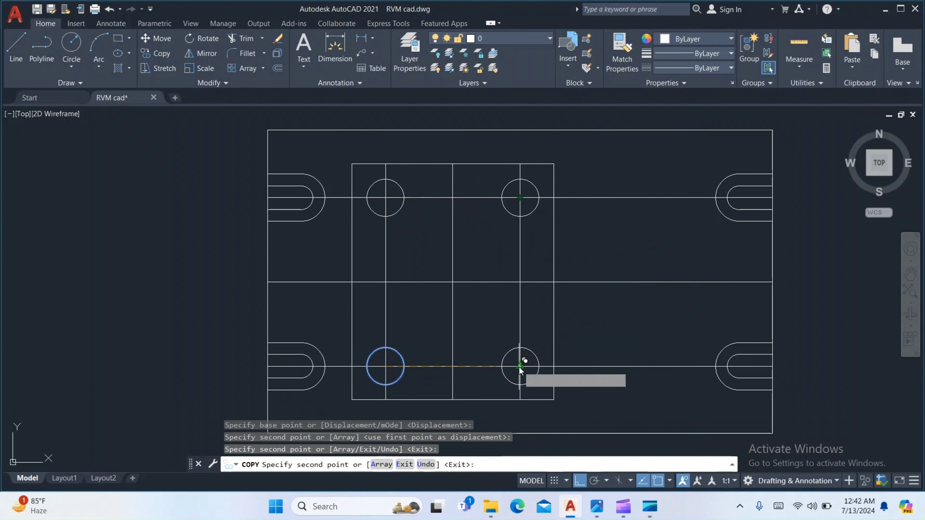
left_click(519, 367)
key("Return")
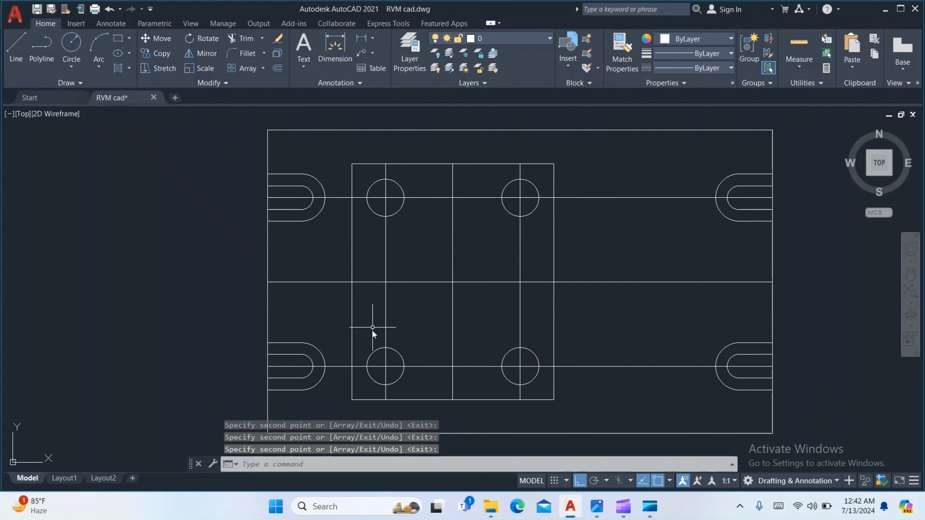
Step: Delete the two offset horizontal lines and the three vertical construction lines running through the large pocket
left_click(363, 367)
left_click(354, 197)
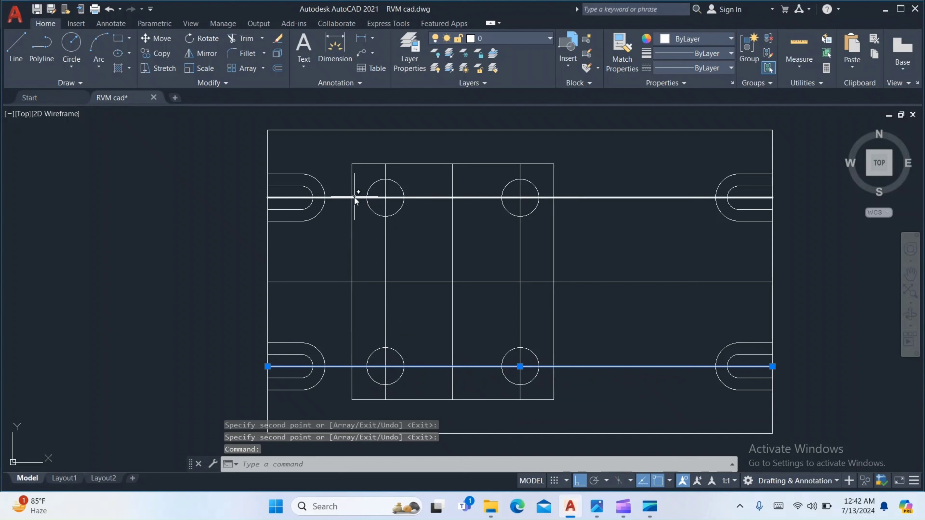
left_click(454, 230)
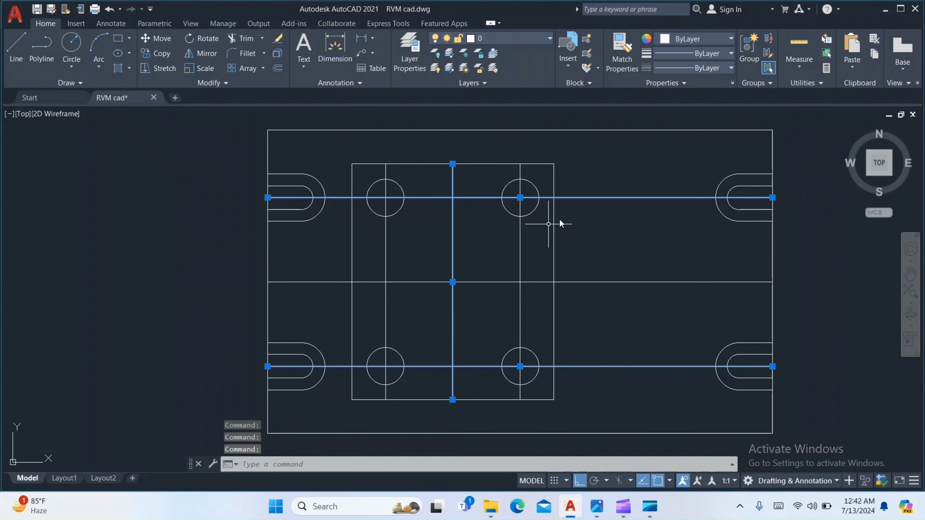
key("Delete")
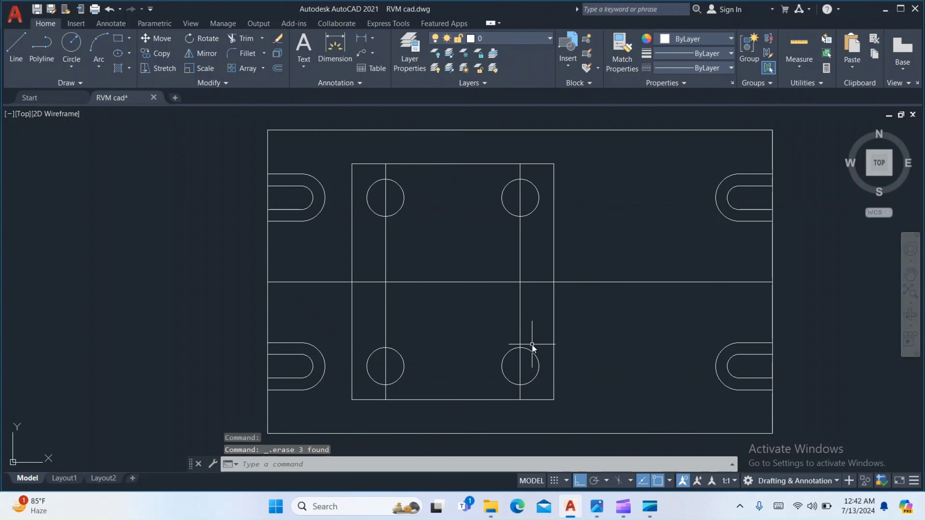
left_click(385, 250)
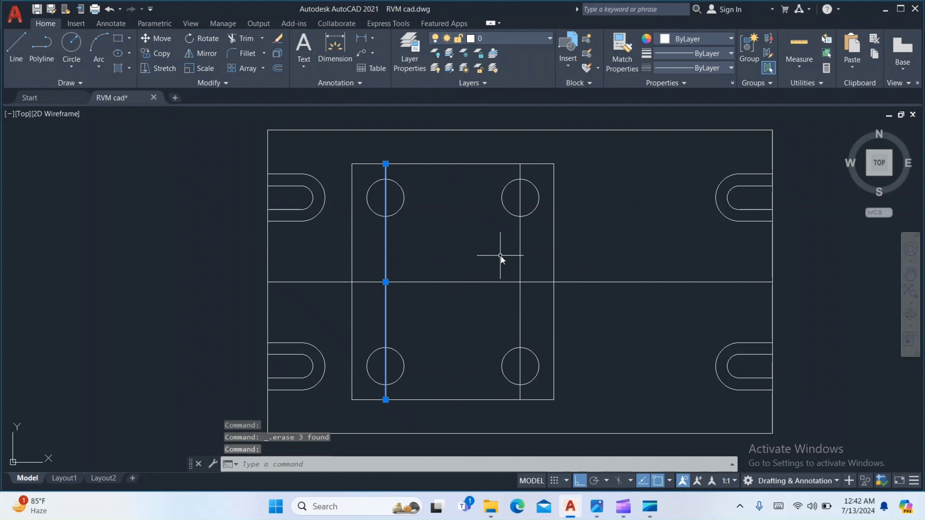
left_click(522, 242)
key("Delete")
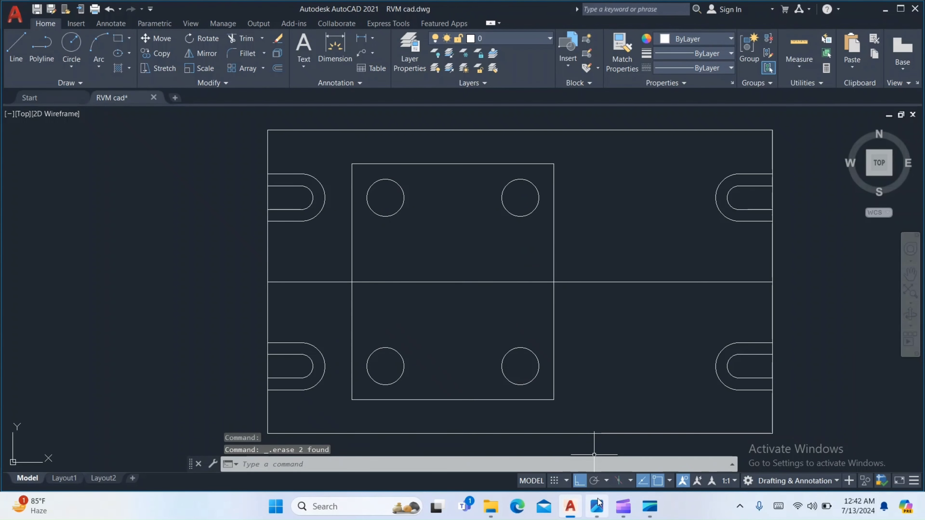
Step: Check the pocket's corner radius in the reference image and fillet its upper-left corner in AutoCAD with radius 10, using the Multiple option
left_click(597, 505)
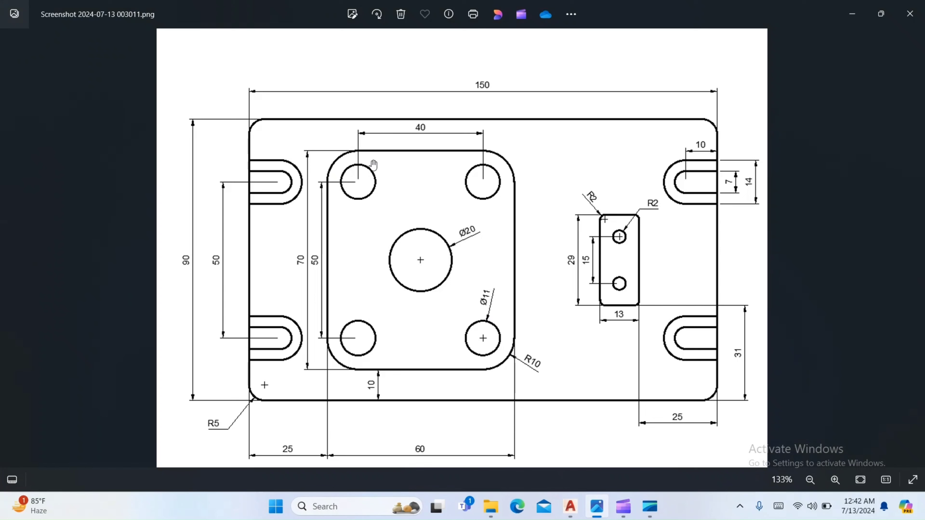
left_click(570, 507)
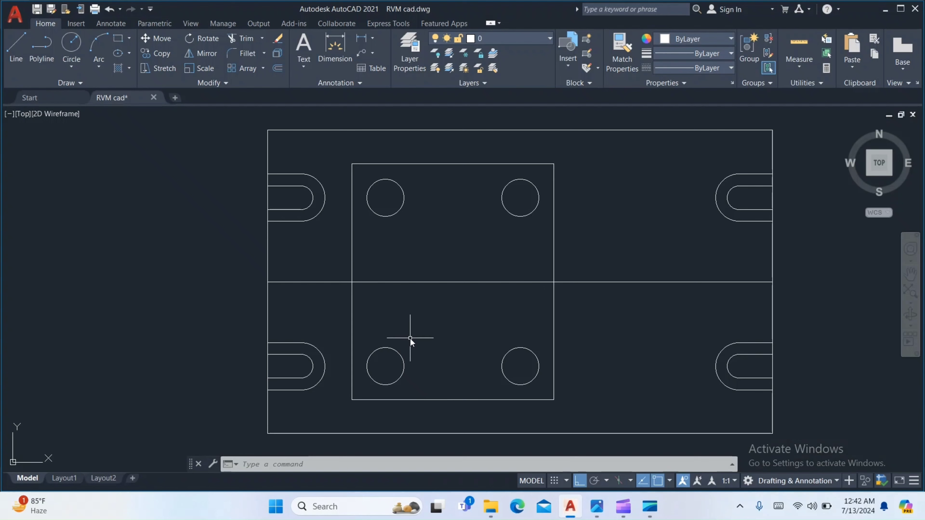
type("F")
key("Return")
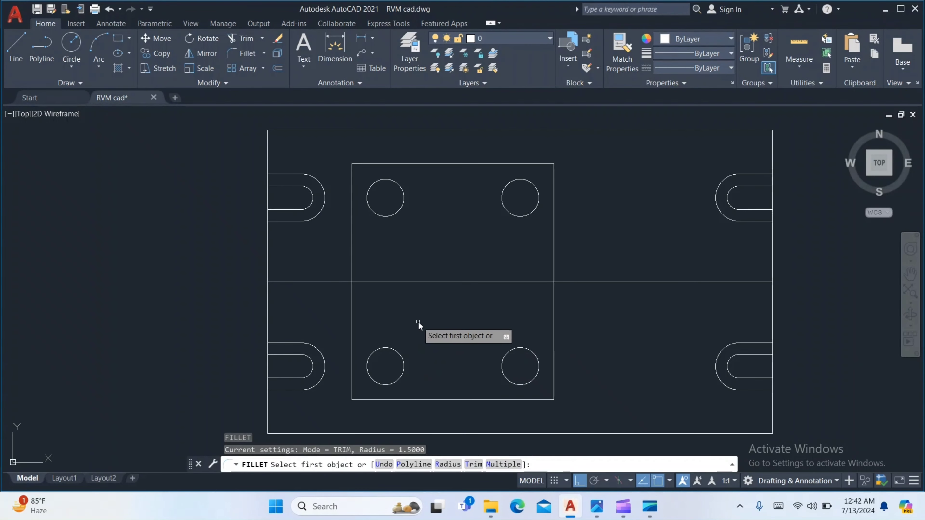
left_click(460, 464)
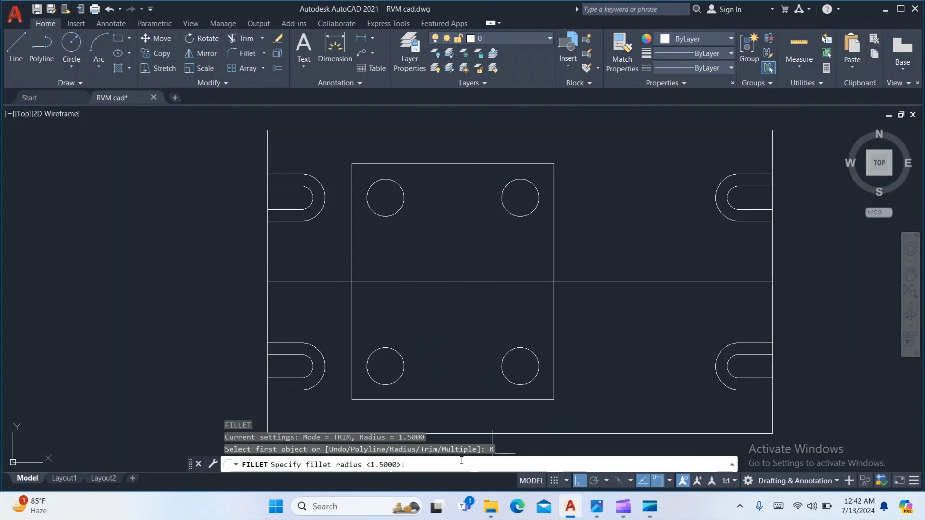
type("10")
key("Return")
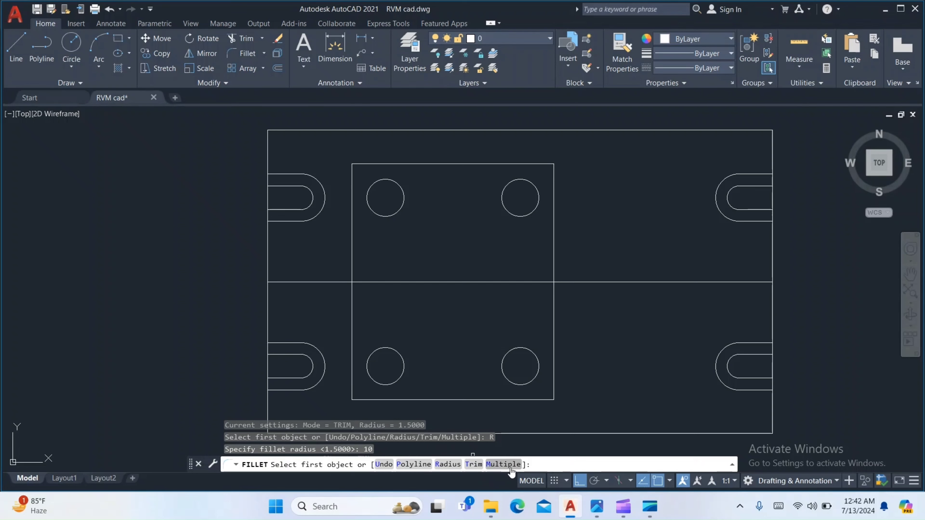
left_click(509, 465)
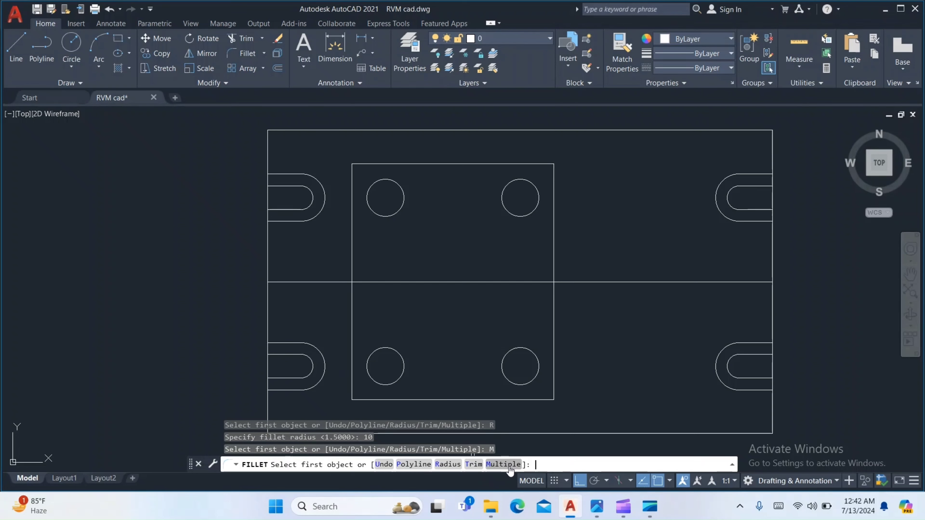
left_click(352, 210)
left_click(373, 164)
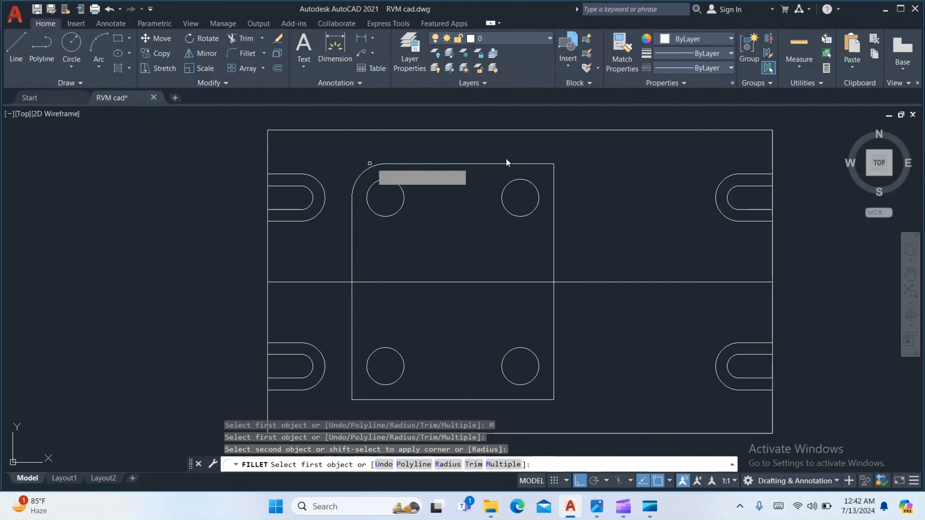
Step: Fillet the large pocket's remaining three corners with the same radius and end the Fillet command
left_click(542, 164)
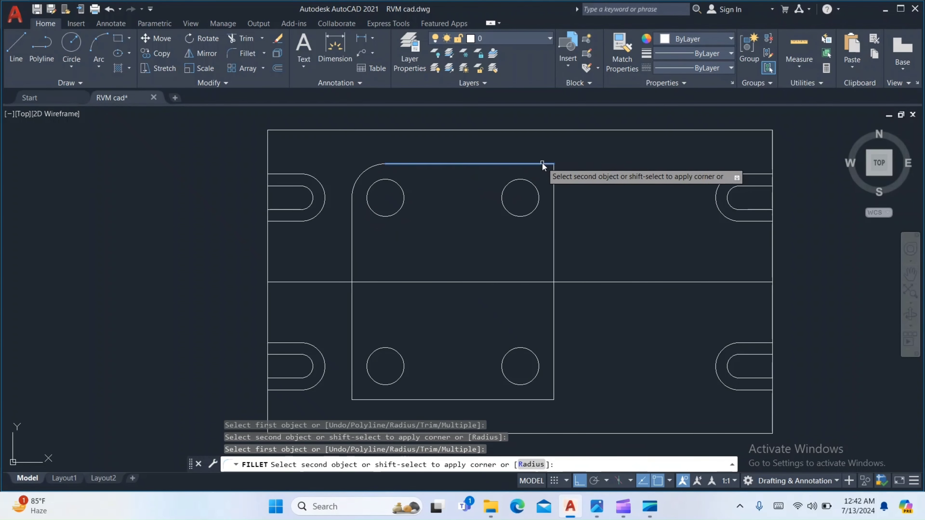
left_click(553, 201)
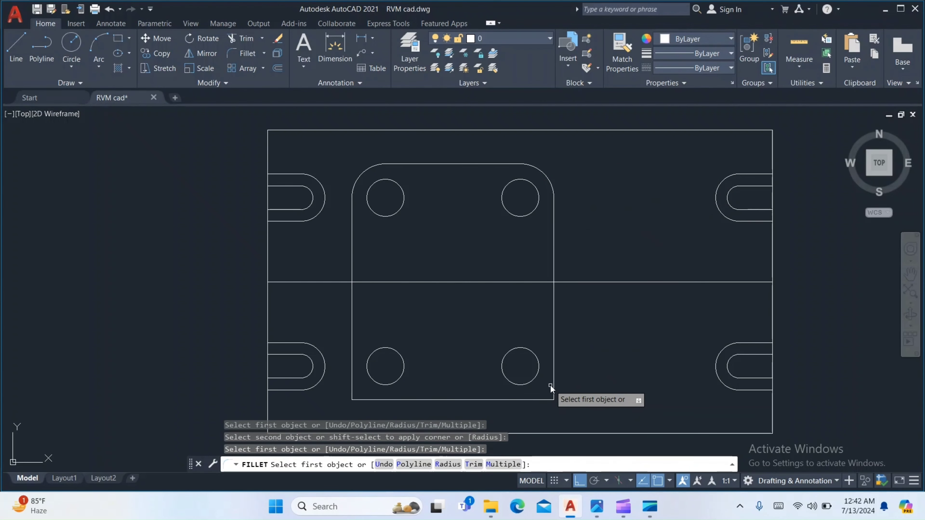
left_click(553, 368)
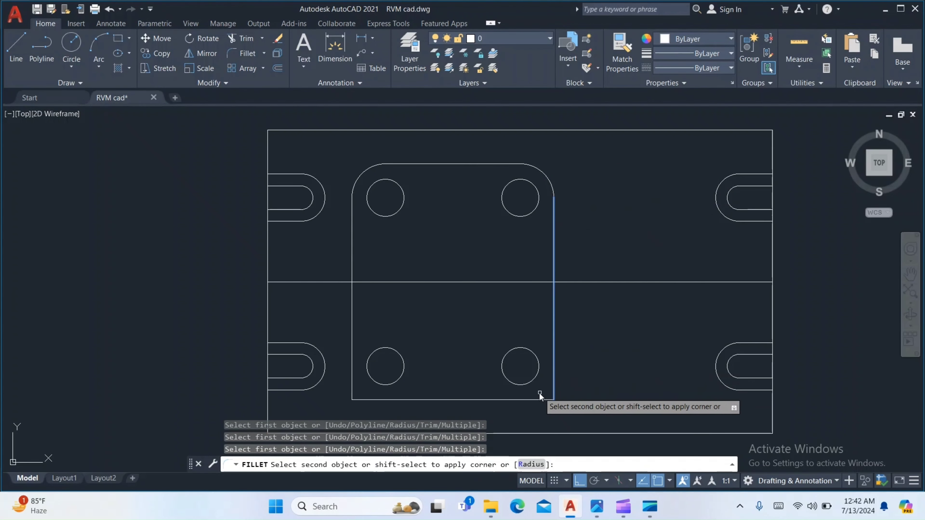
left_click(533, 401)
left_click(353, 388)
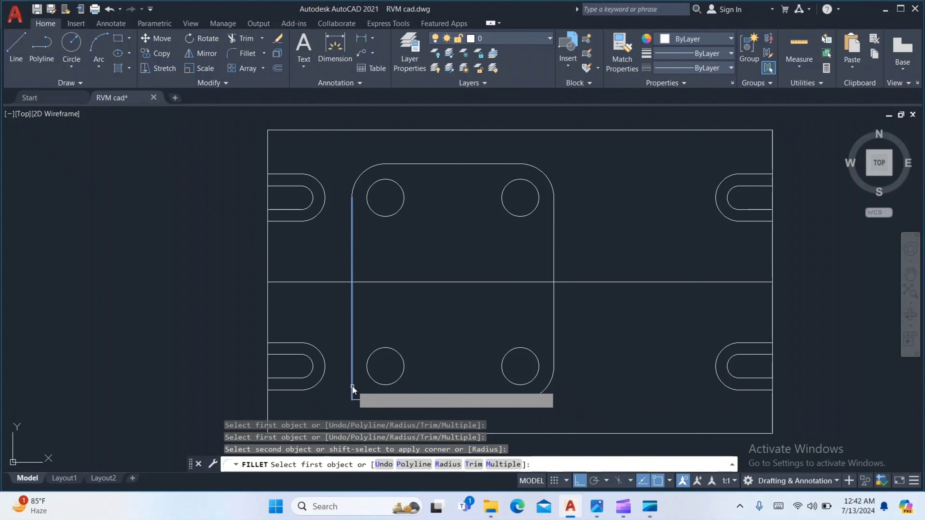
left_click(382, 401)
scroll(438, 326, "down", 2)
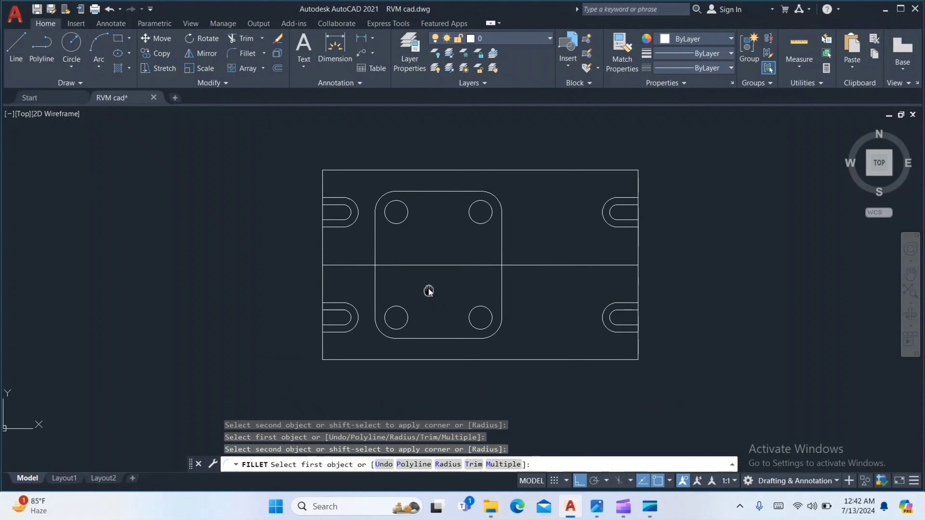
key("Escape")
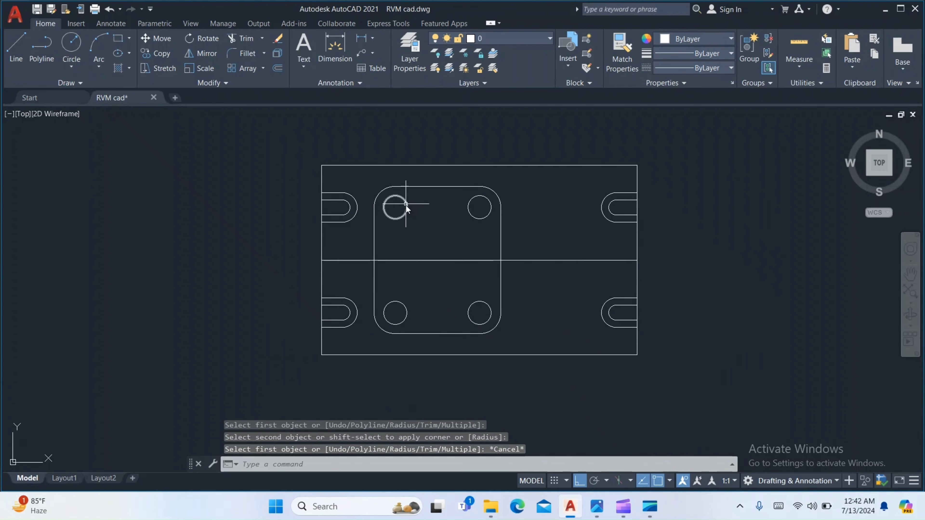
left_click(597, 507)
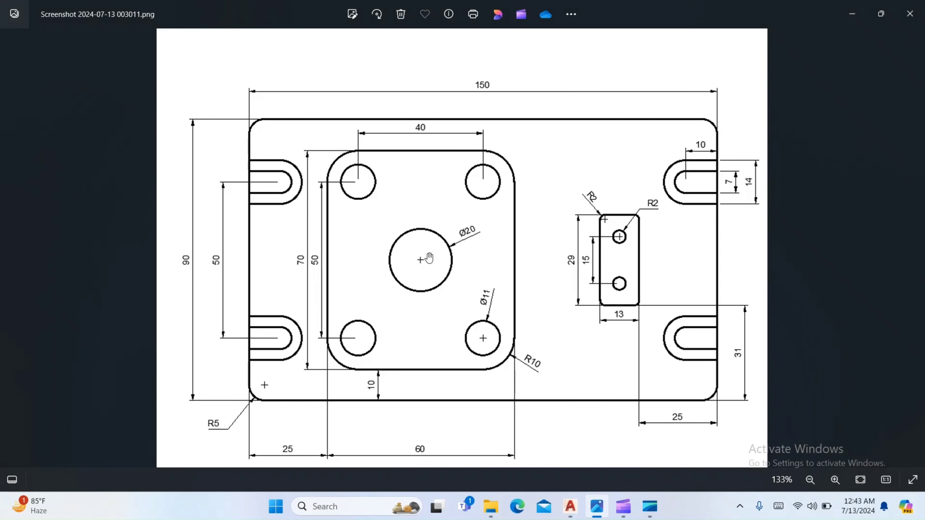
left_click(571, 507)
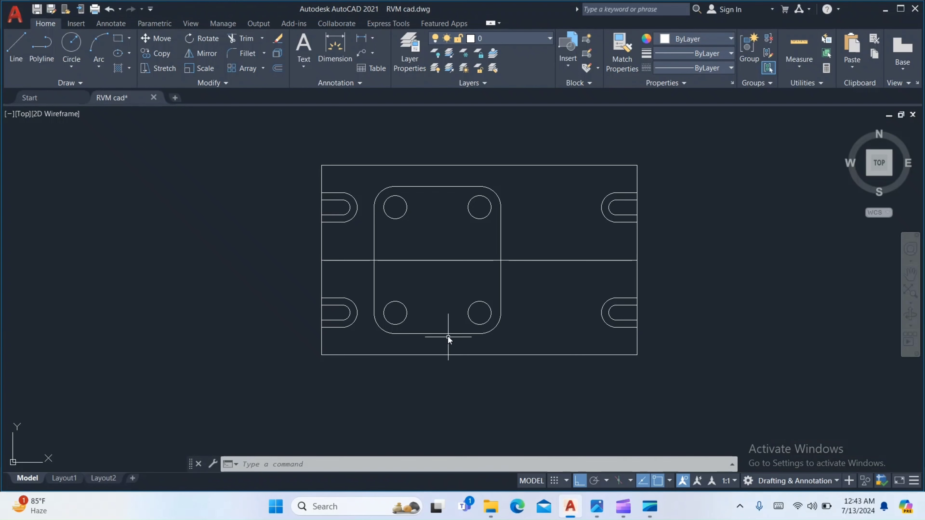
type("c")
key("Return")
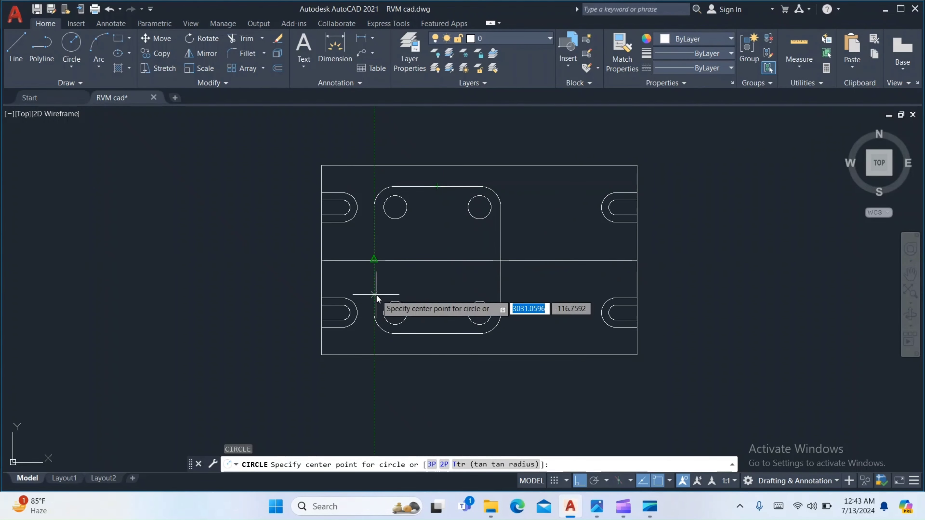
key("Escape")
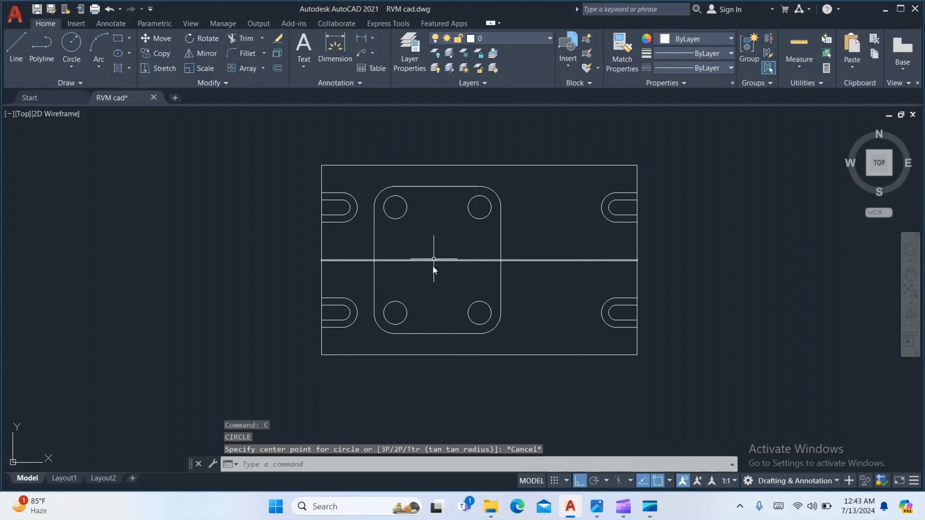
Step: Draw a vertical helper line from the midpoint of the large pocket's top edge down to the plate's horizontal centerline
type("l")
key("Return")
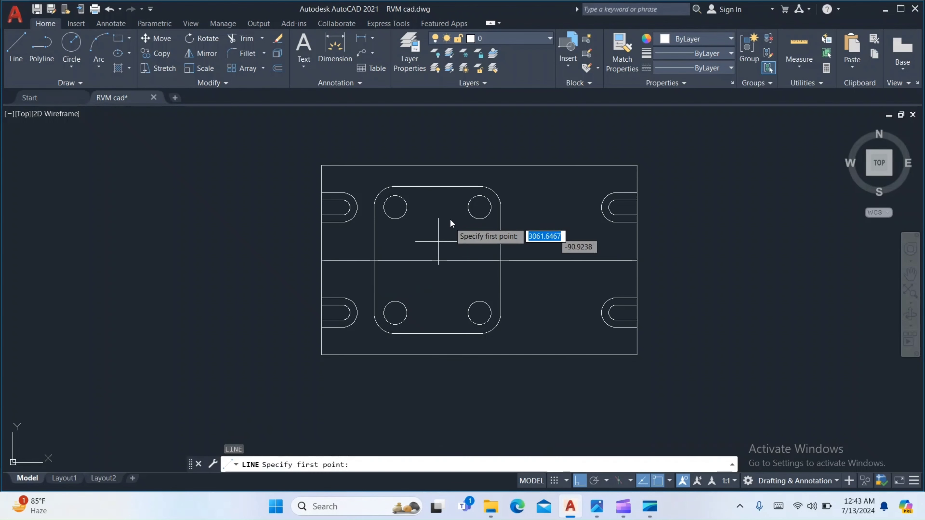
left_click(437, 186)
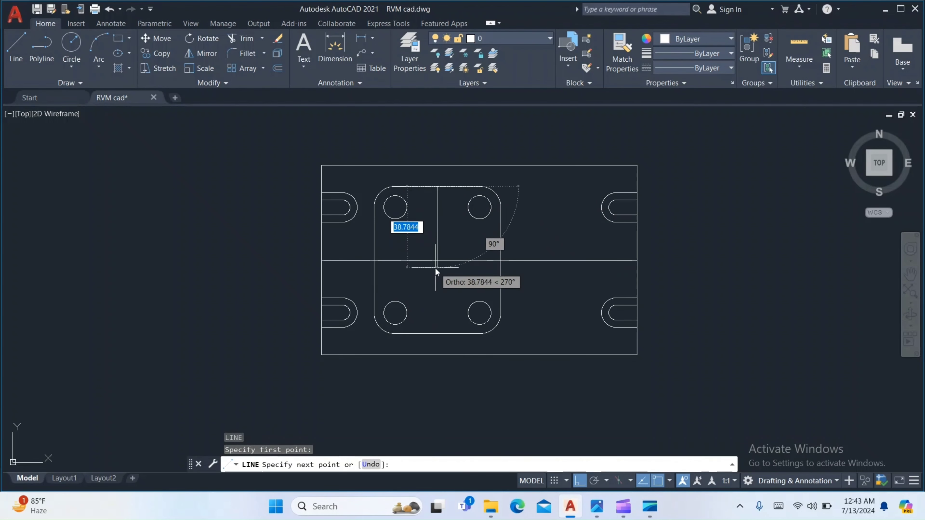
left_click(437, 261)
key("Return")
Step: Draw a circle of radius 10 centered where the helper line meets the horizontal centerline
type("c")
key("Return")
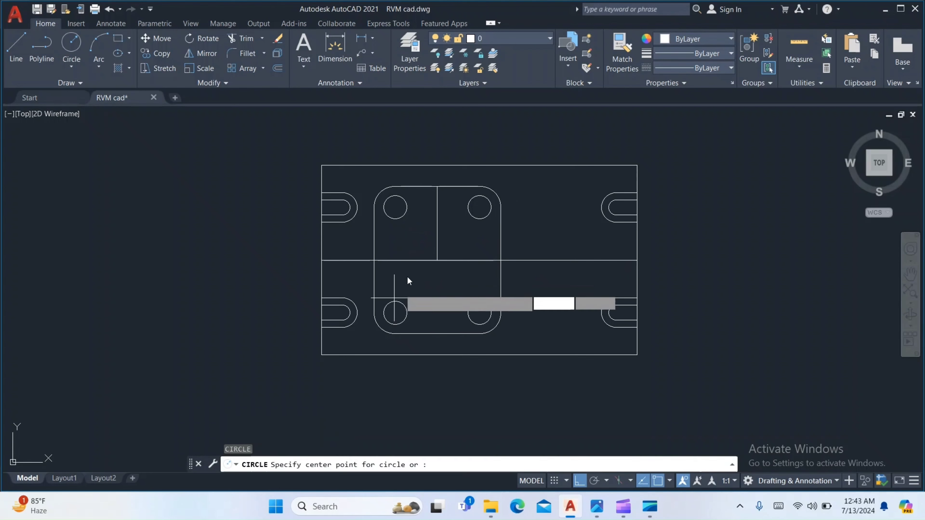
left_click(437, 261)
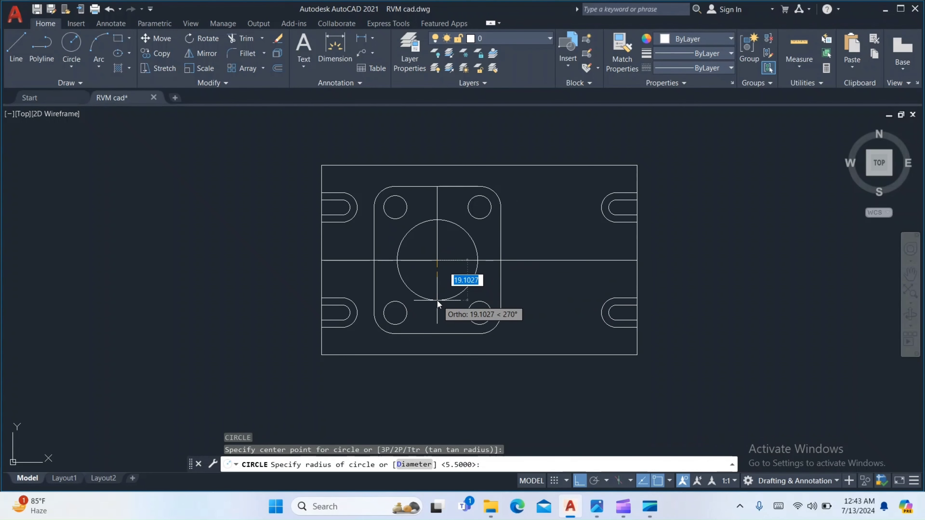
type("10")
key("Return")
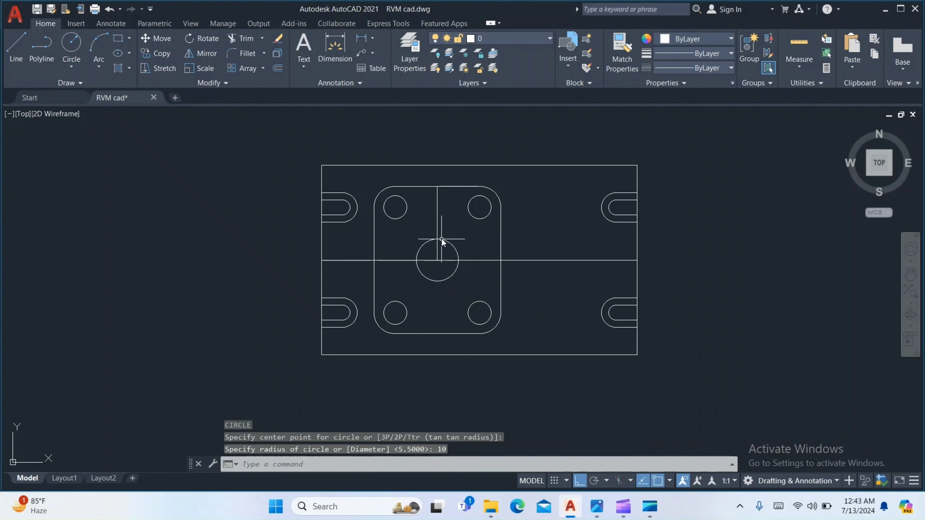
Step: Delete the vertical helper line between the large pocket's top edge and the center circle
left_click(439, 230)
left_click(438, 224)
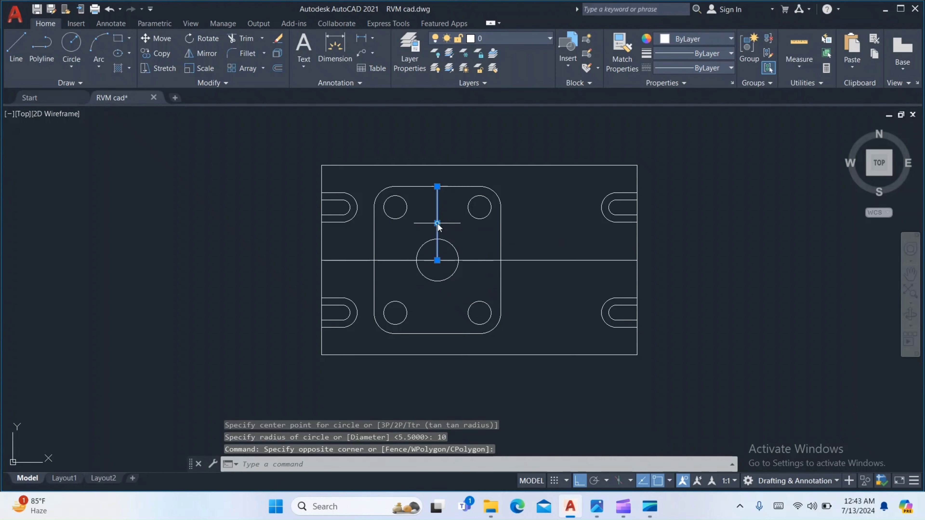
key("Delete")
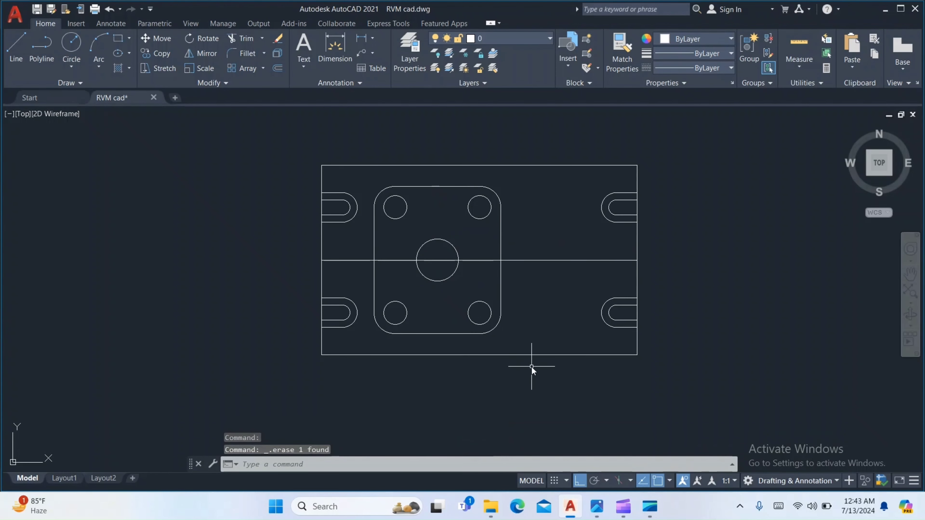
Step: Check the small pocket's dimensions in the reference image and try to offset the plate's right edge by 25 in AutoCAD
left_click(601, 504)
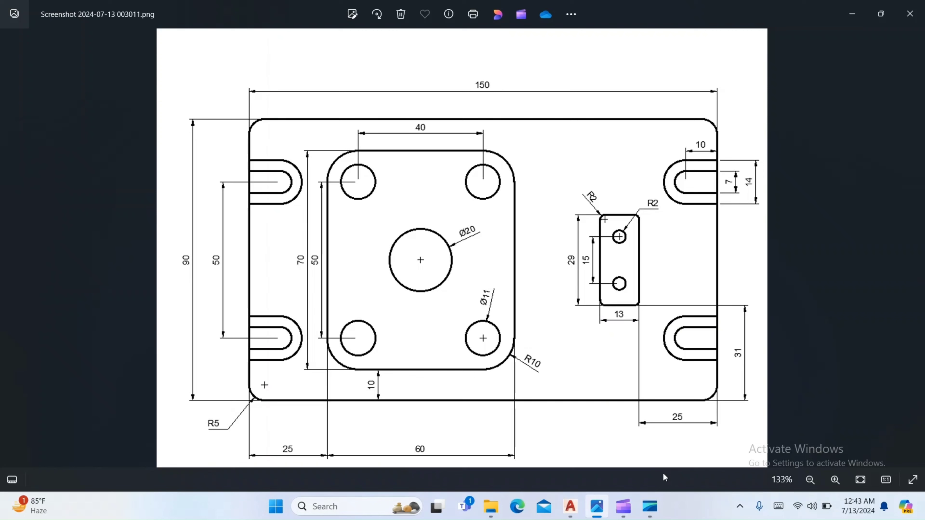
left_click(570, 507)
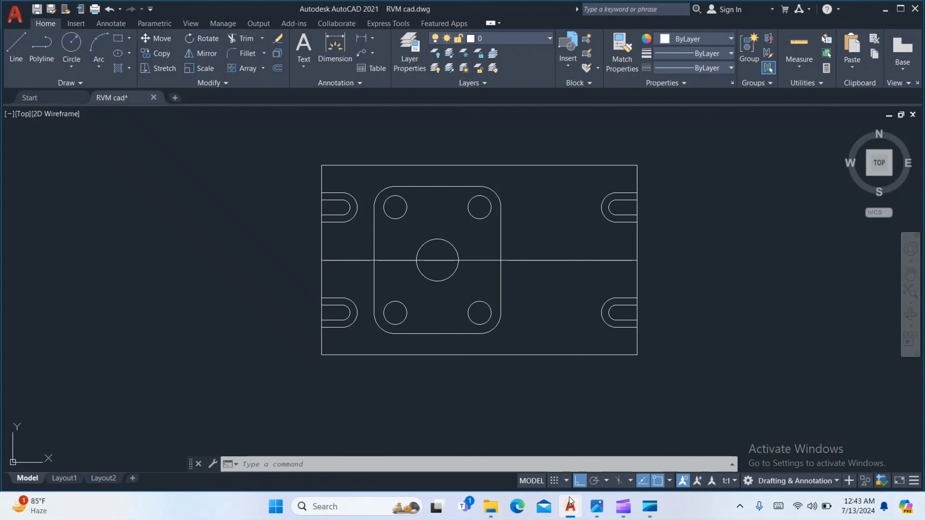
type("o")
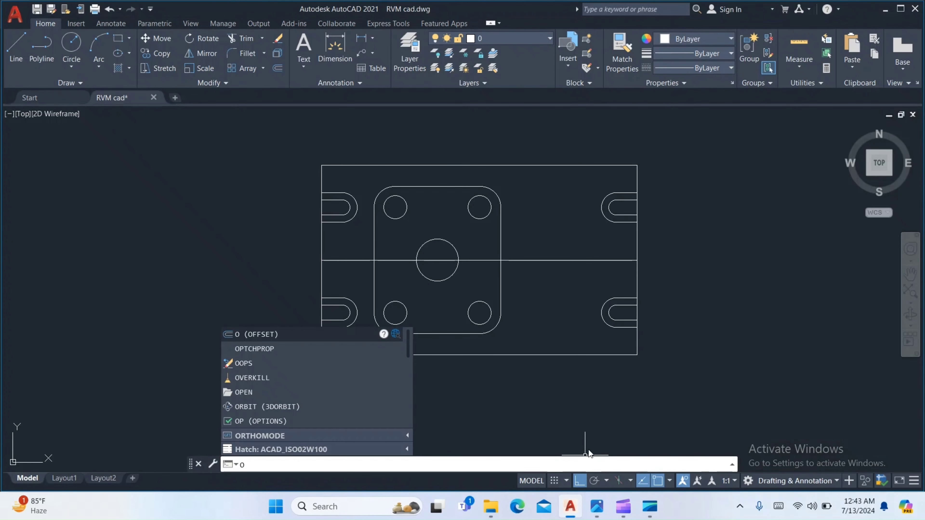
key("Return")
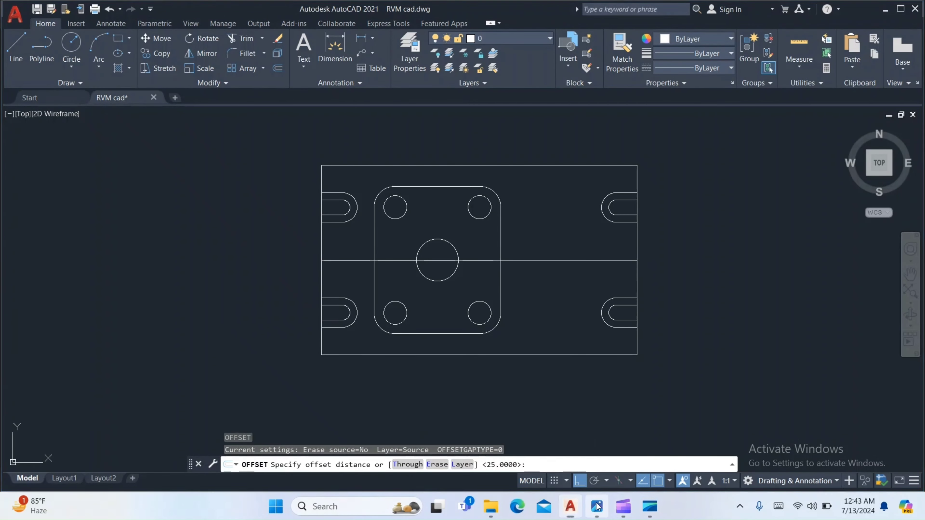
left_click(597, 507)
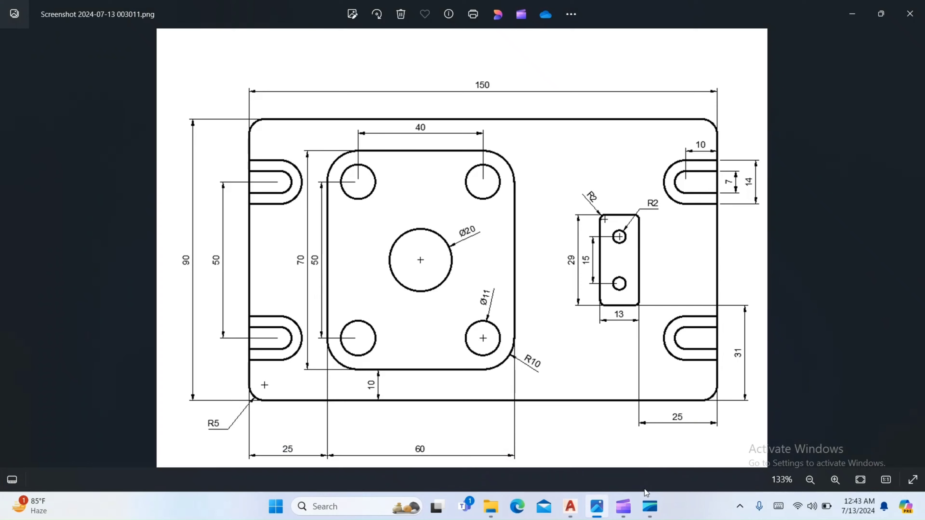
left_click(570, 507)
type("2")
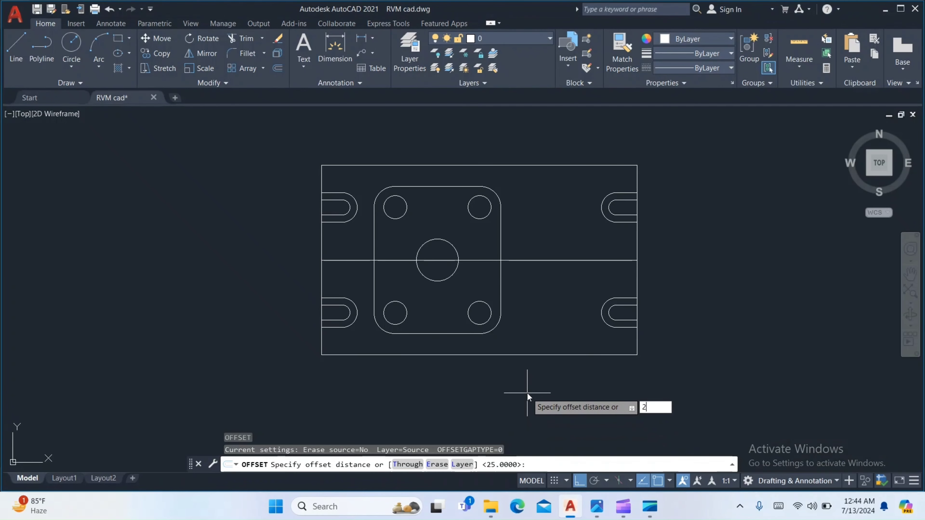
type("5")
key("Return")
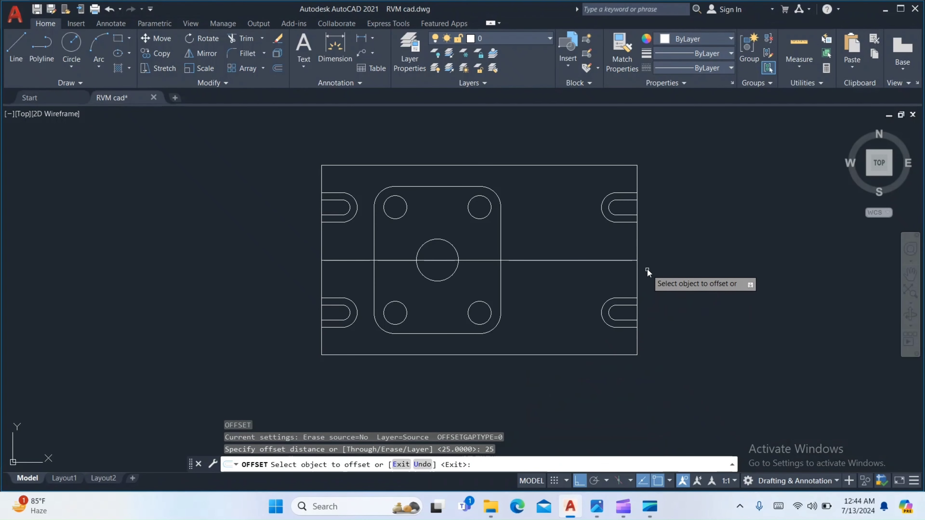
left_click(637, 279)
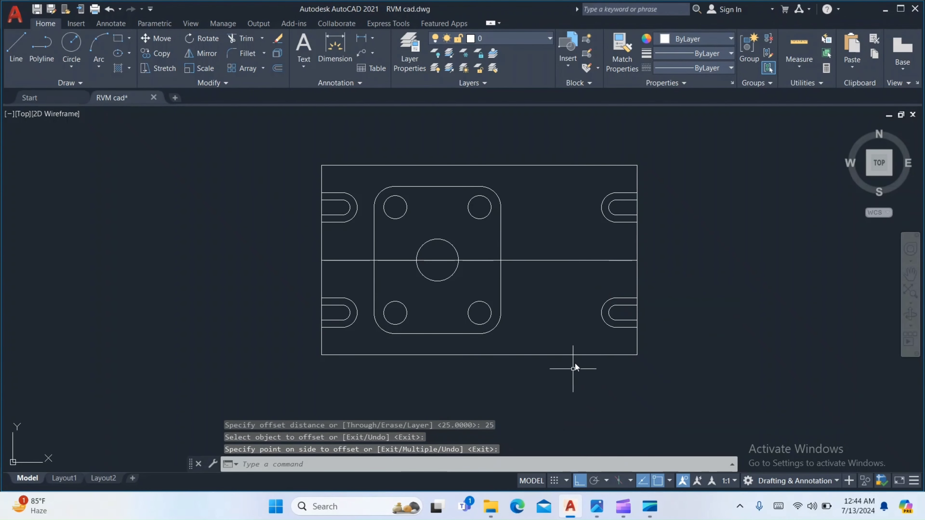
Step: Offset the plate's right edge 25 inward to locate the small pocket's right side
type("o")
key("Return")
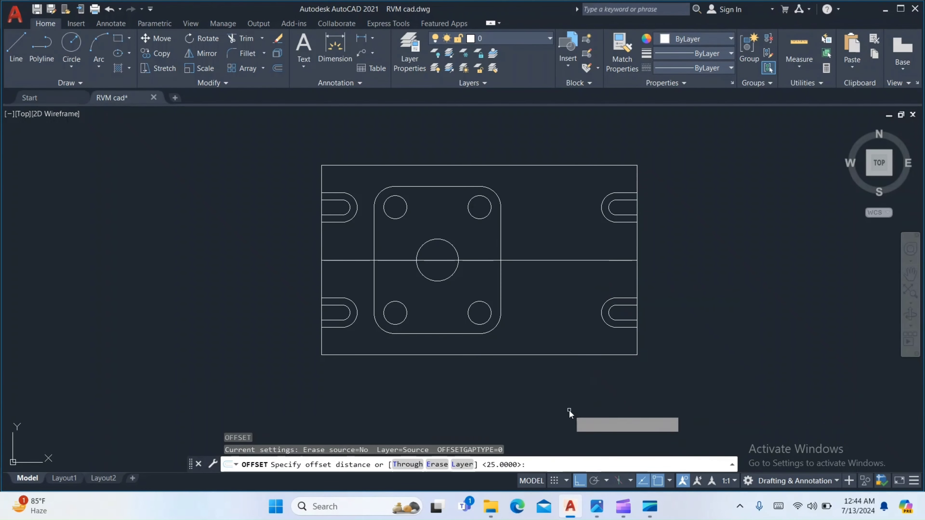
key("Return")
left_click(637, 284)
left_click(611, 280)
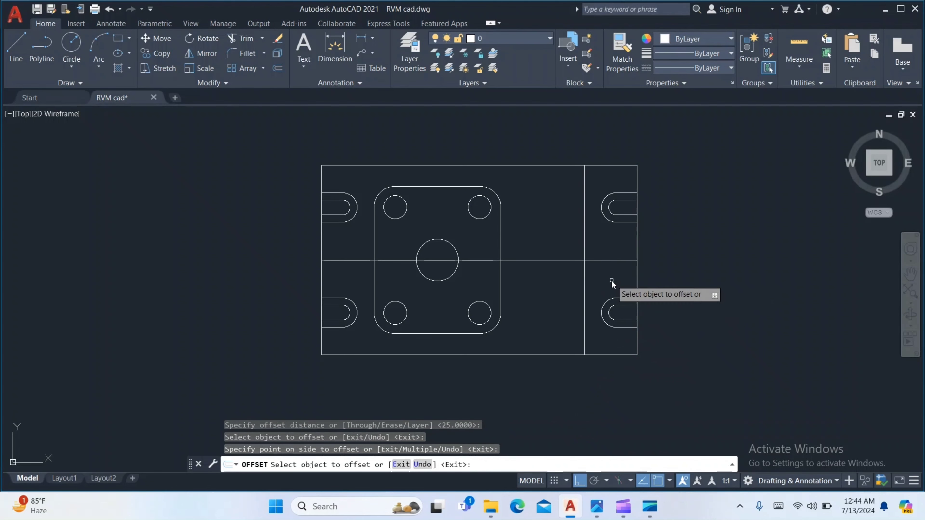
key("Return")
Step: Offset the plate's bottom edge 31 upward to locate the small pocket's bottom side
type("o")
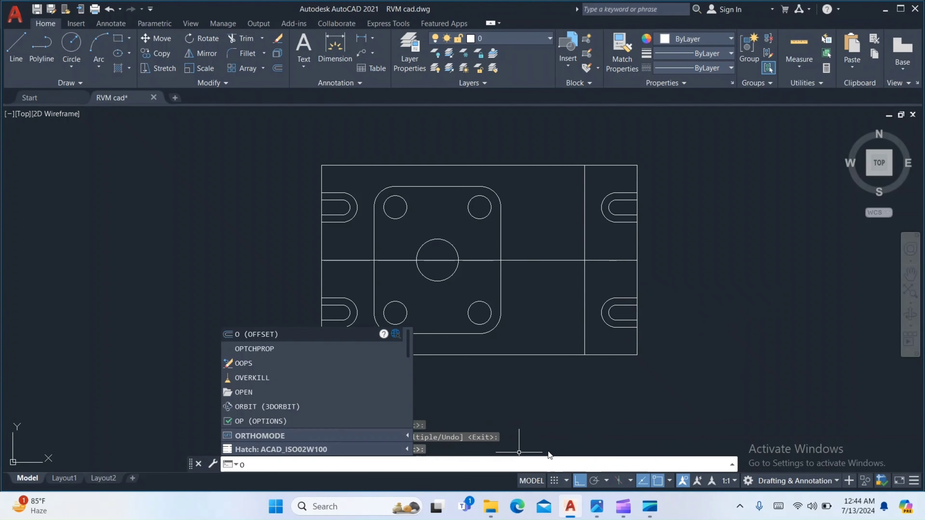
key("Return")
type("32")
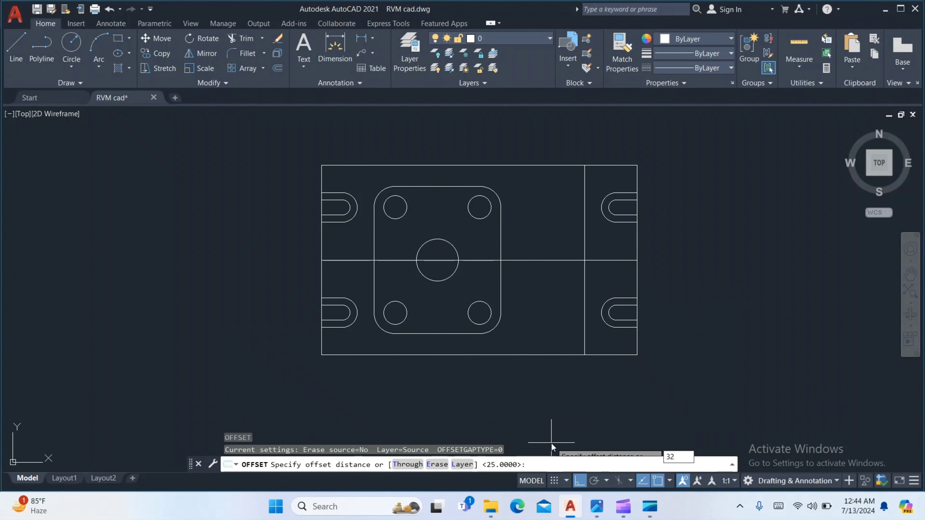
key("BackSpace")
type("1")
key("Return")
left_click(591, 354)
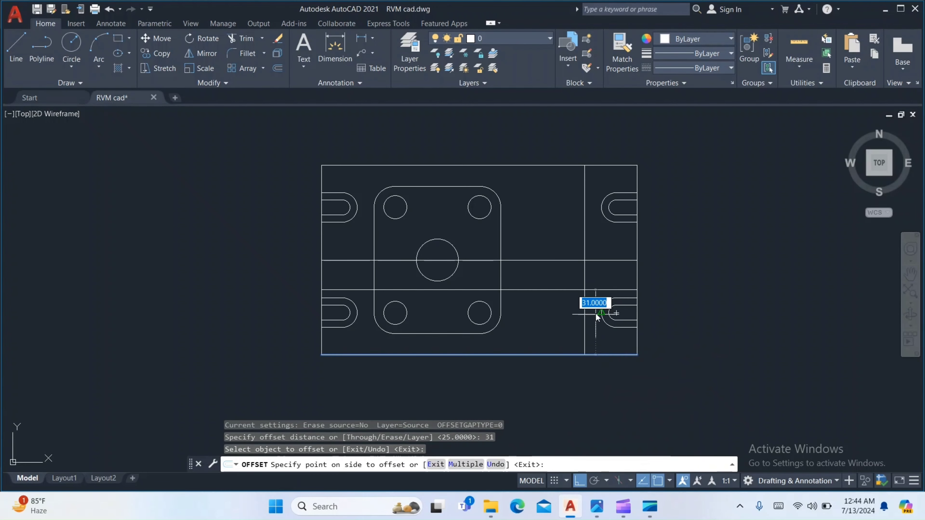
left_click(599, 290)
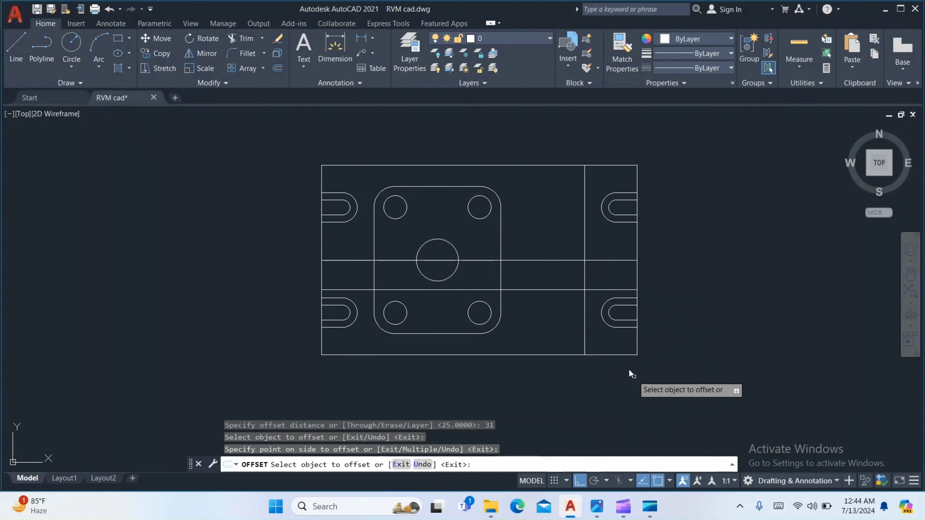
key("Return")
Step: Check the small pocket in the reference image and trim both offset lines in AutoCAD beyond their lower-right intersection
left_click(597, 507)
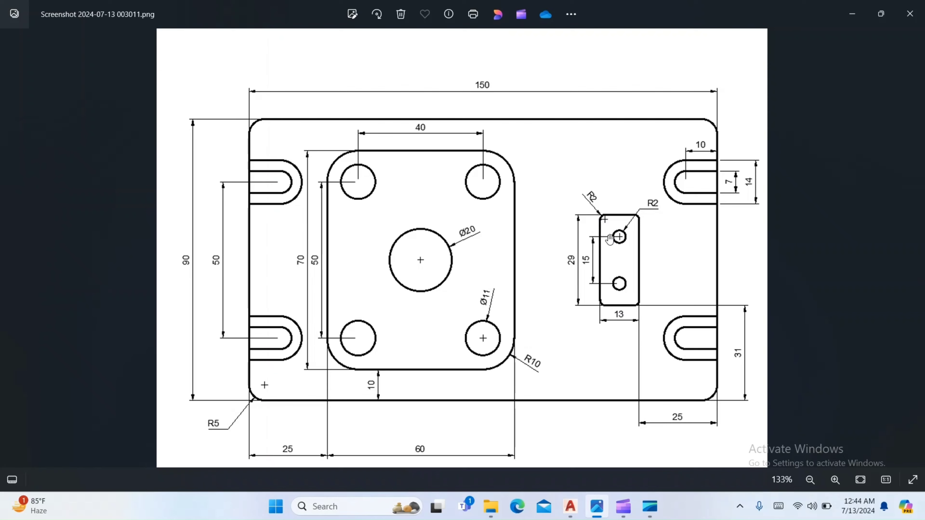
left_click(570, 507)
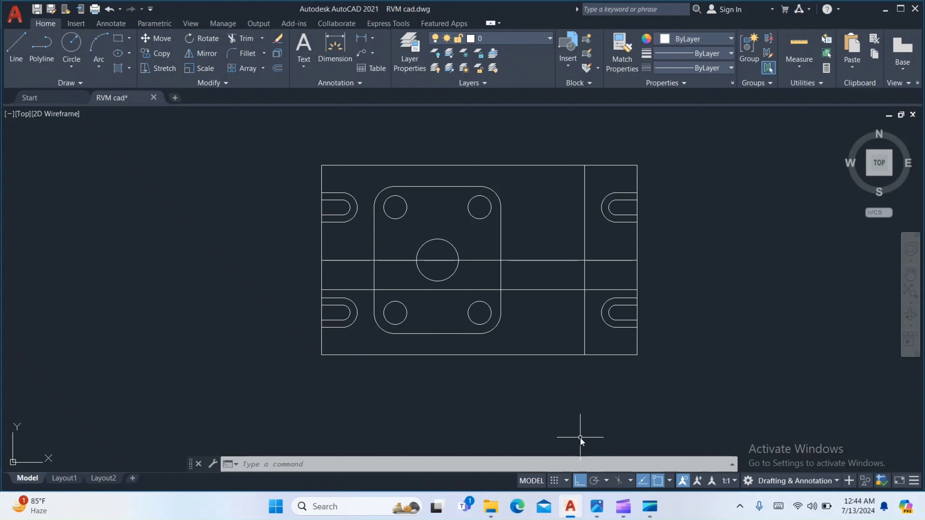
type("tr")
key("Return")
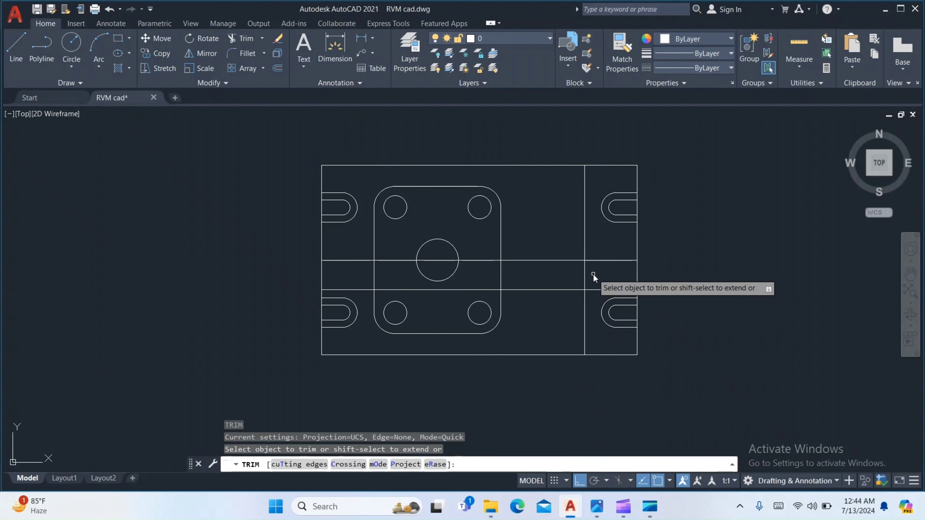
left_click(593, 274)
left_click_drag(585, 315, 580, 317)
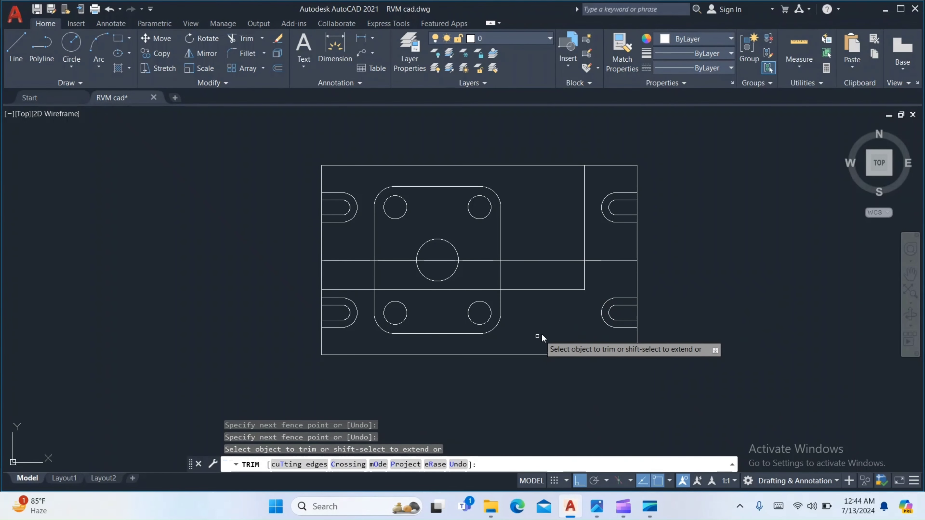
key("Return")
Step: Offset the small pocket's bottom line 29 upward to form its top side
type("o")
key("Return")
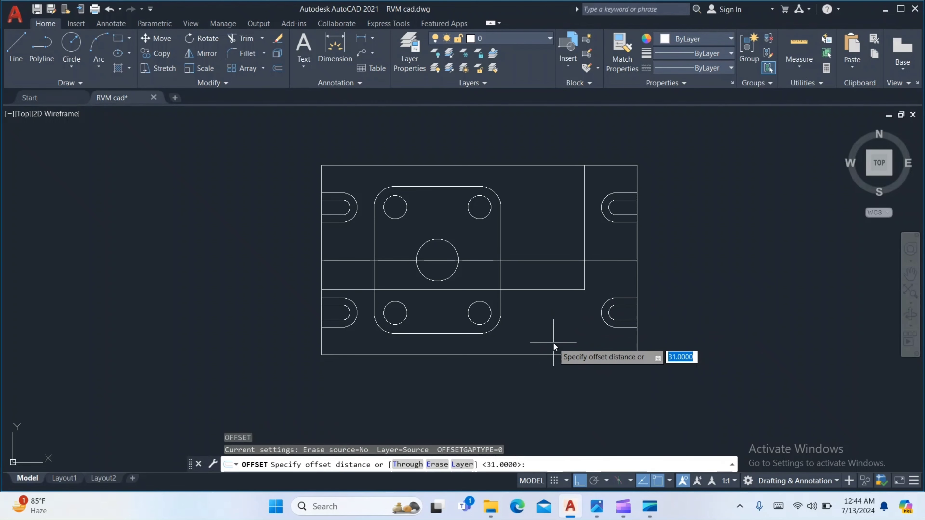
type("29")
key("Return")
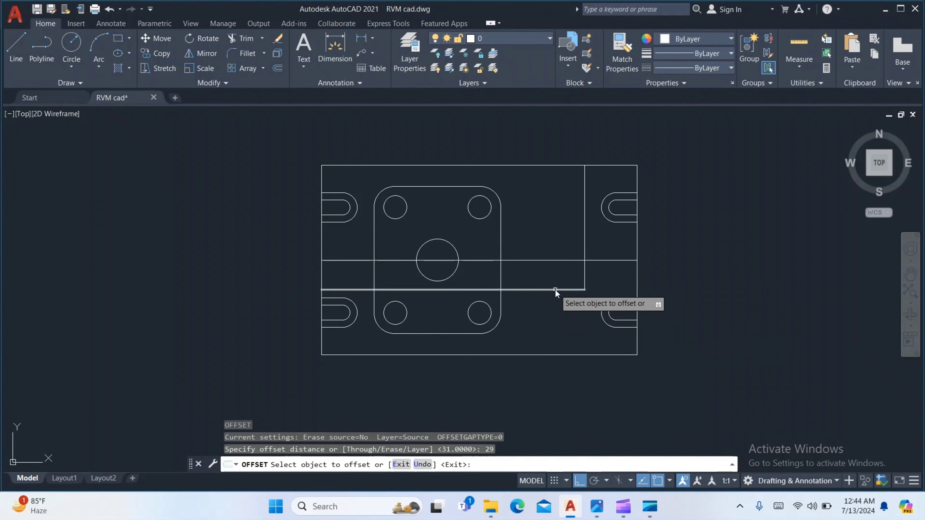
left_click(555, 289)
left_click(556, 248)
key("Return")
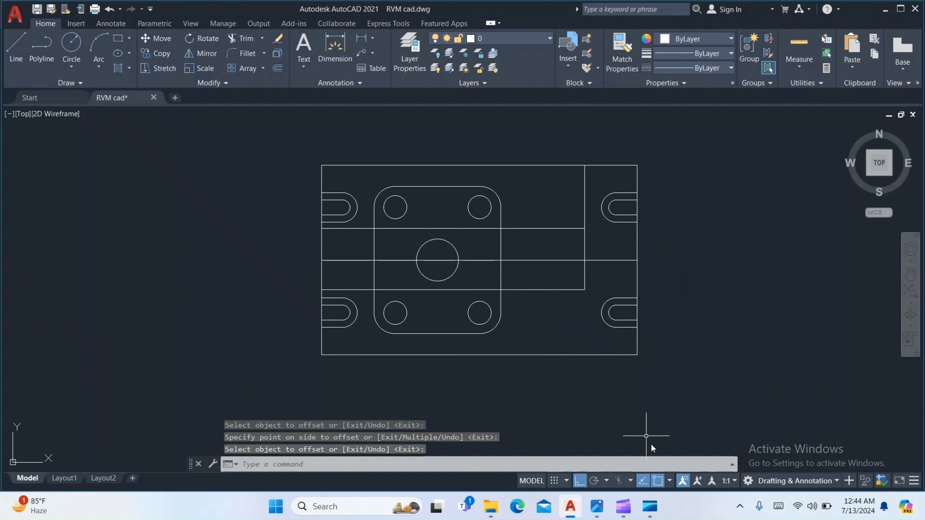
Step: Check the small pocket's width in the reference image and offset its right side line 13 to the left in AutoCAD
left_click(596, 507)
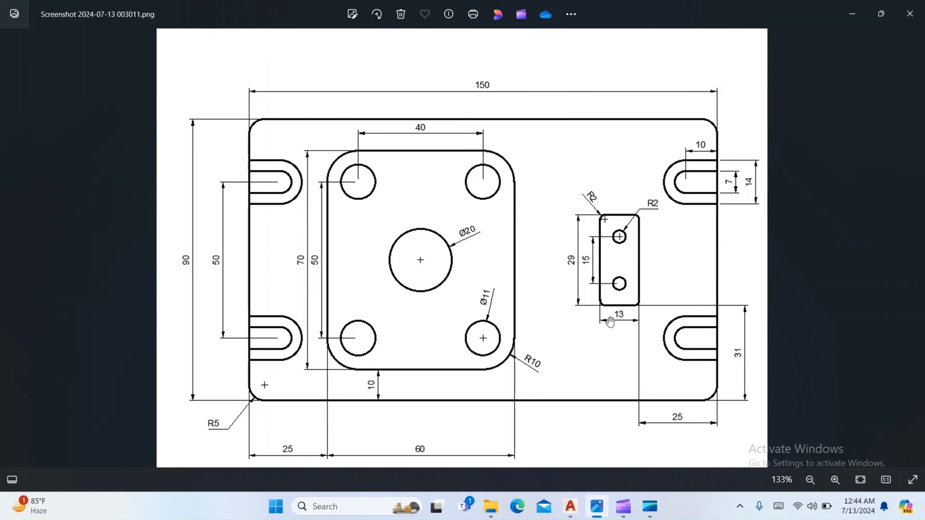
left_click(570, 506)
type("o")
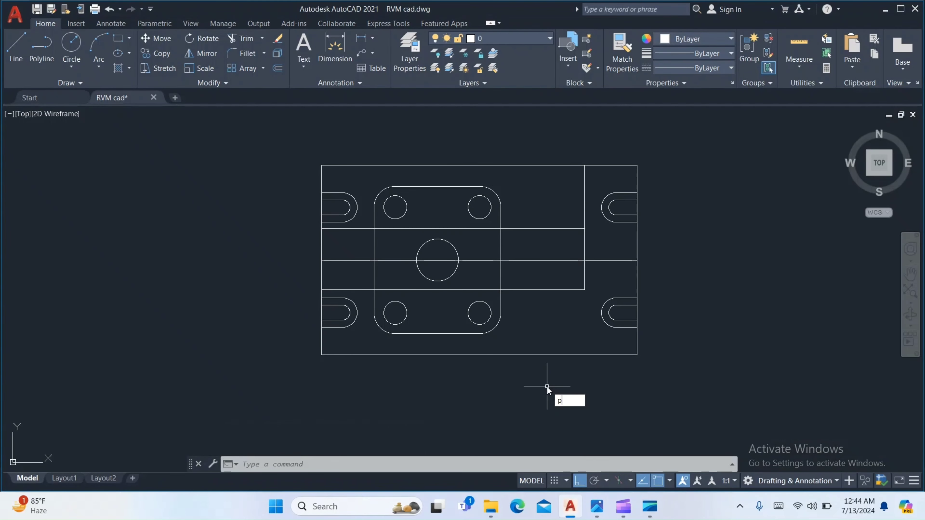
key("Return")
key("Escape")
type("o")
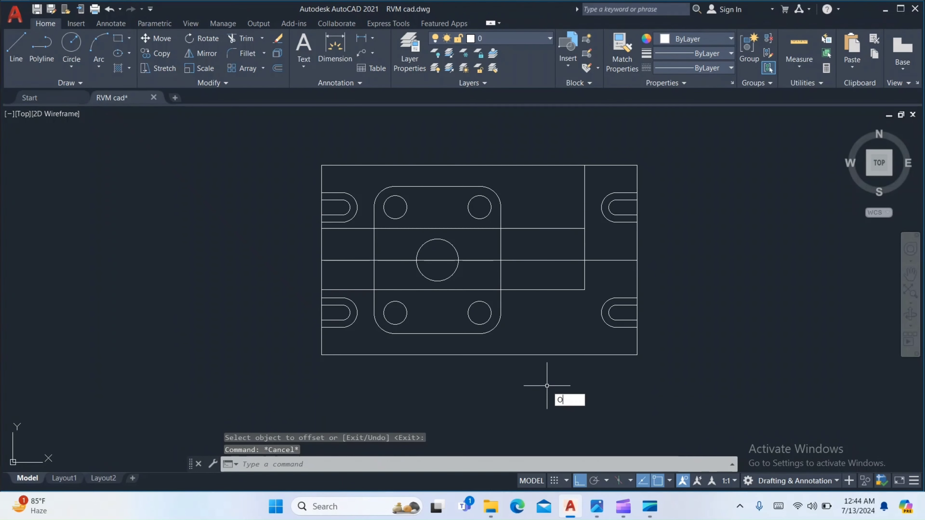
key("Return")
type("13")
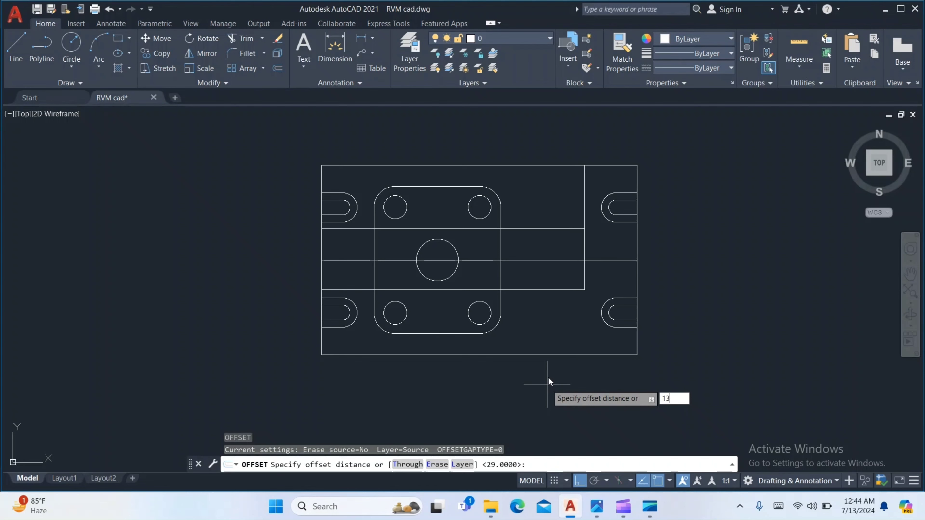
key("Return")
left_click(585, 241)
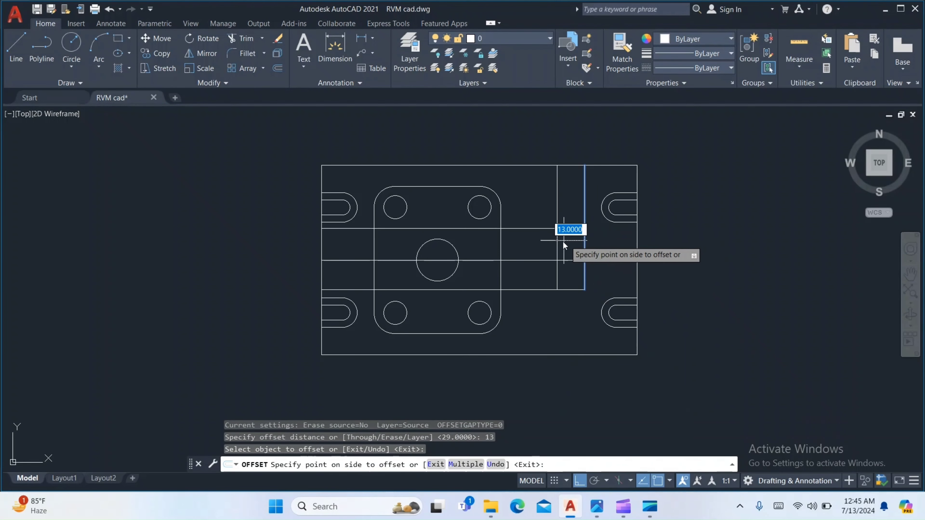
left_click(554, 251)
key("Return")
Step: Trim the offset lines above and beside the small pocket so its closed rectangle stands free of the large pocket
type("tr")
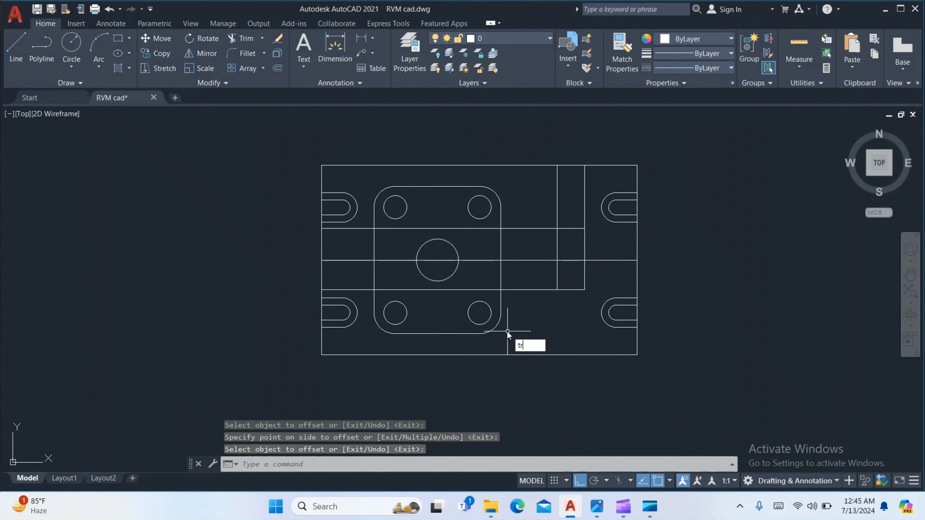
key("Return")
left_click(554, 212)
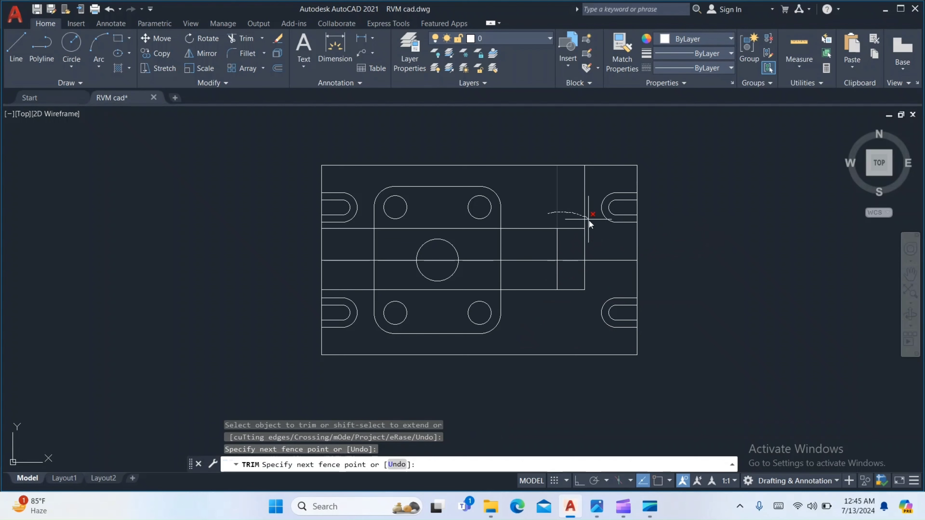
left_click(590, 222)
key("Return")
left_click(552, 219)
left_click(540, 237)
key("Return")
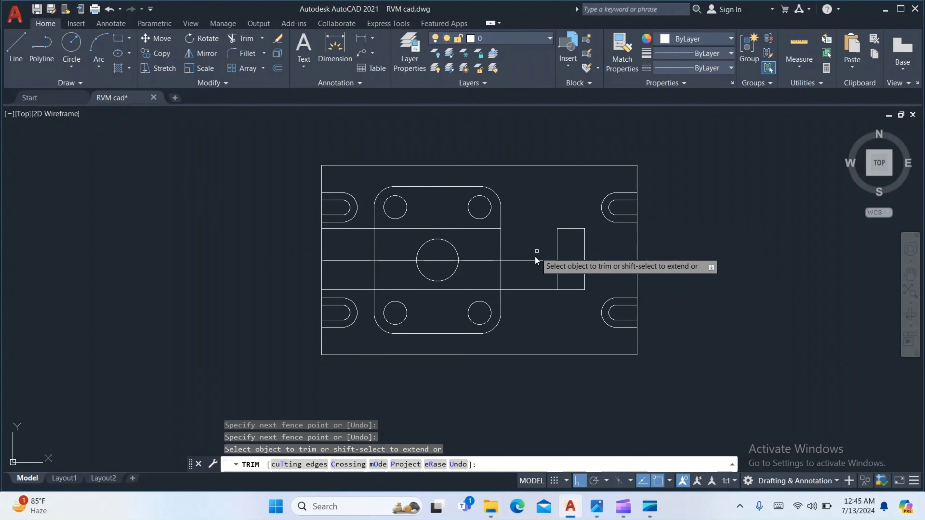
left_click(531, 278)
left_click(531, 297)
key("Return")
key("Return")
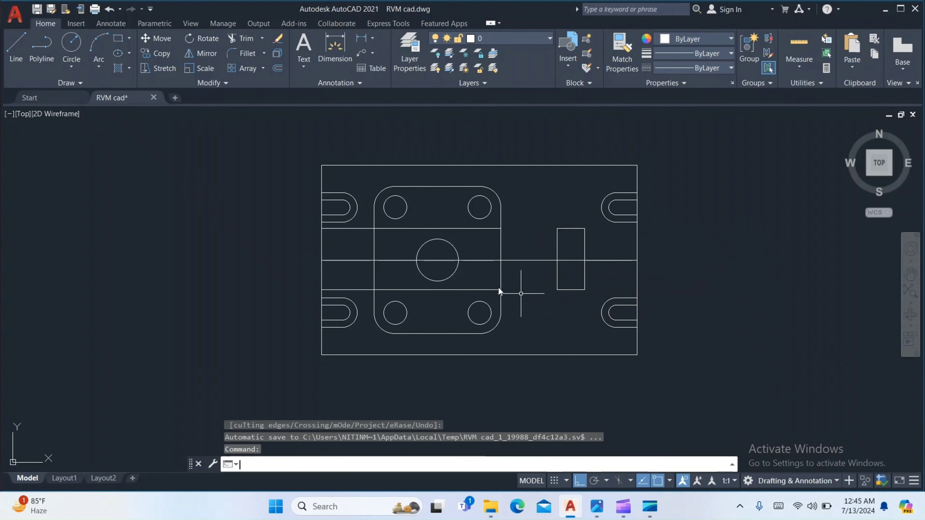
Step: Erase the two leftover horizontal offset lines crossing the large pocket above and below the centre hole
left_click(484, 276)
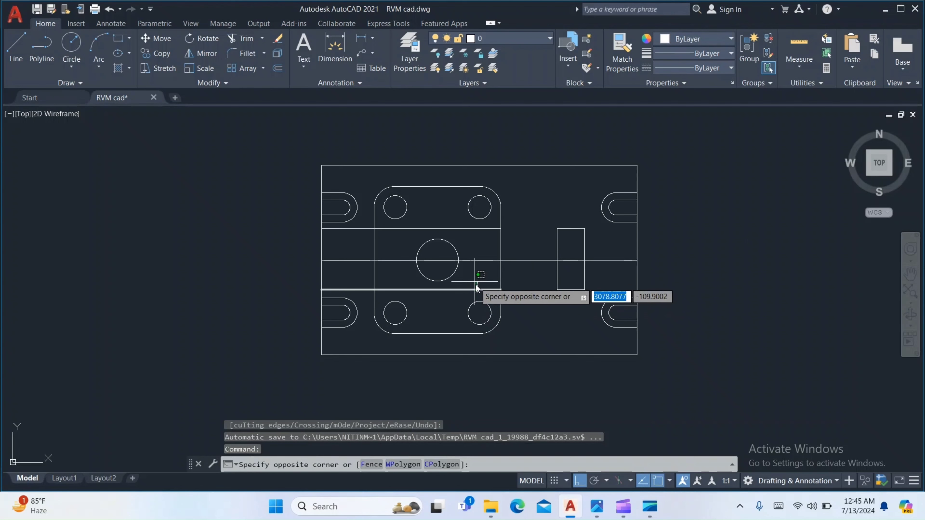
left_click(475, 293)
left_click(468, 228)
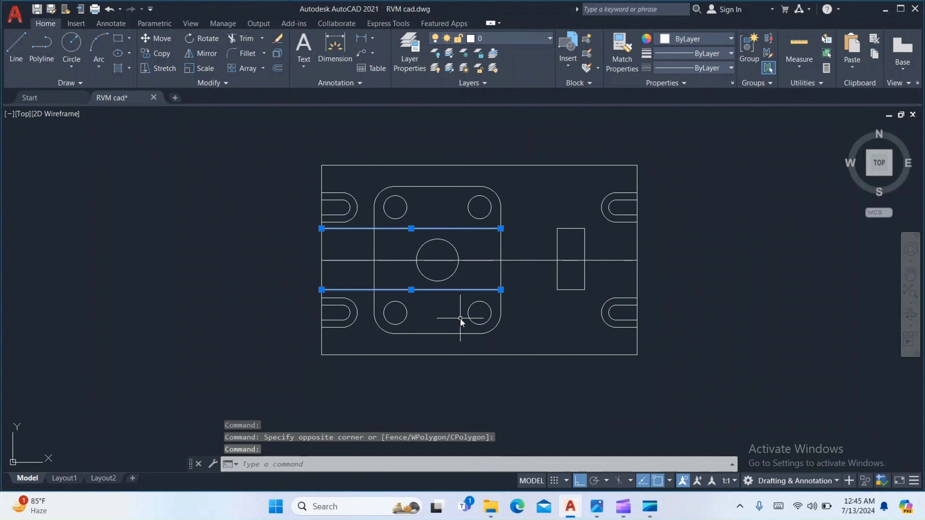
key("Delete")
Step: Check the small holes' spacing in the reference image and offset the plate's horizontal centre line 7.5 upward and downward in AutoCAD
scroll(586, 309, "up", 2)
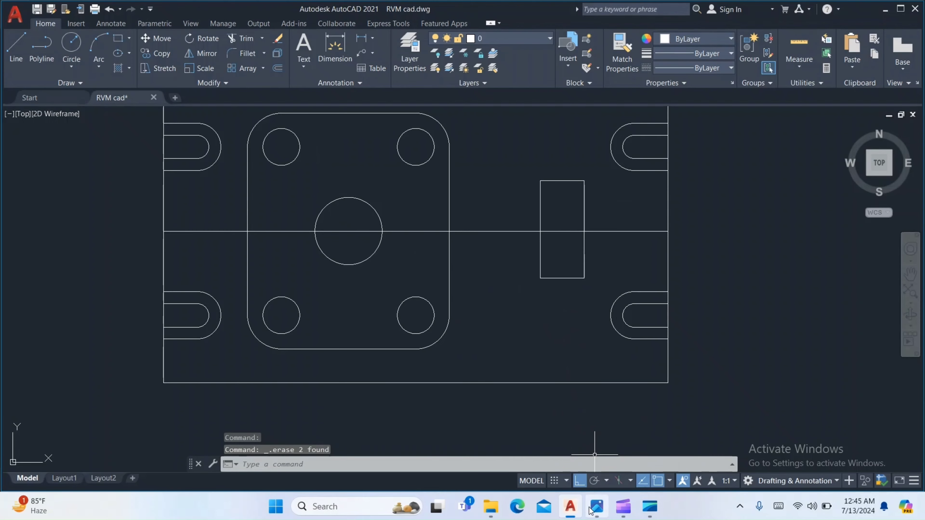
left_click(597, 507)
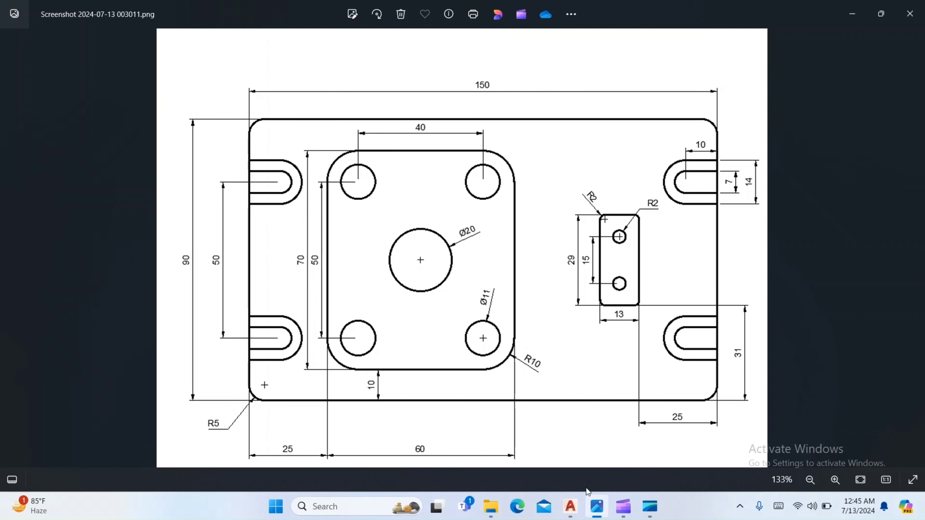
left_click(571, 507)
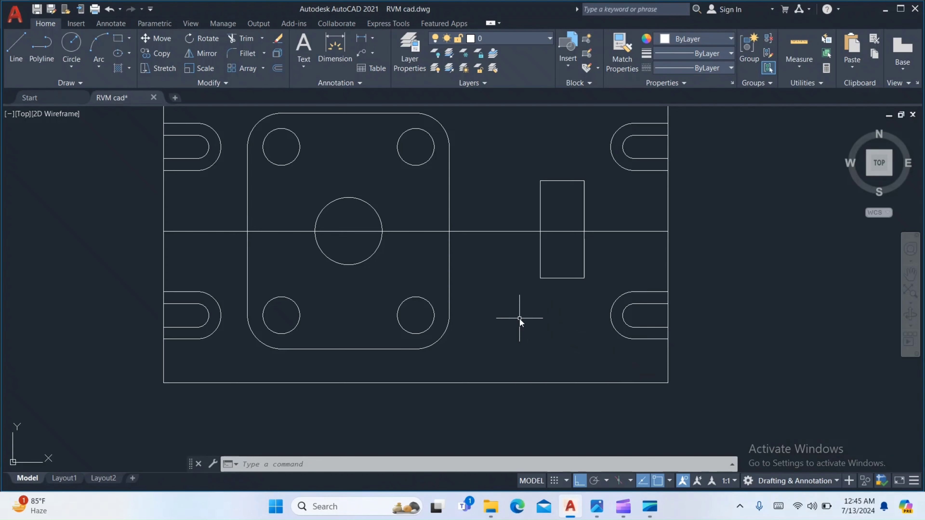
type("o")
key("Return")
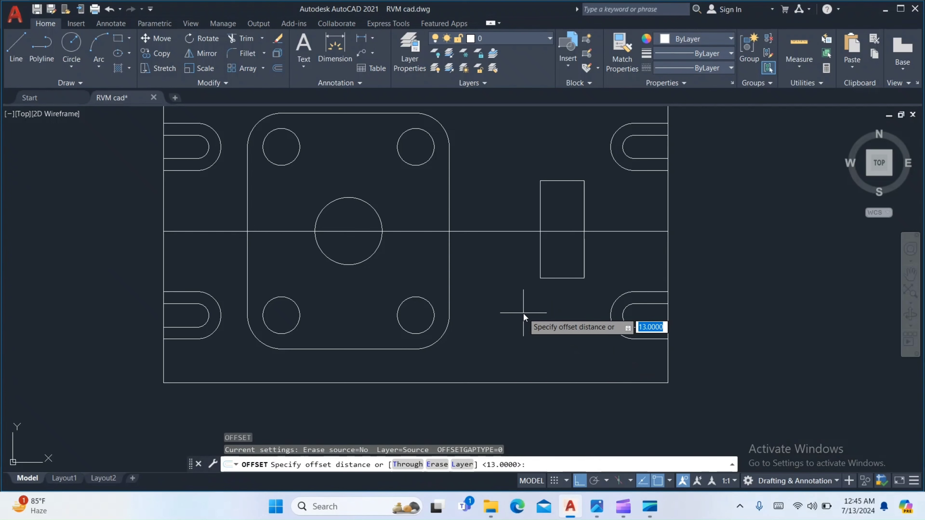
type("7.")
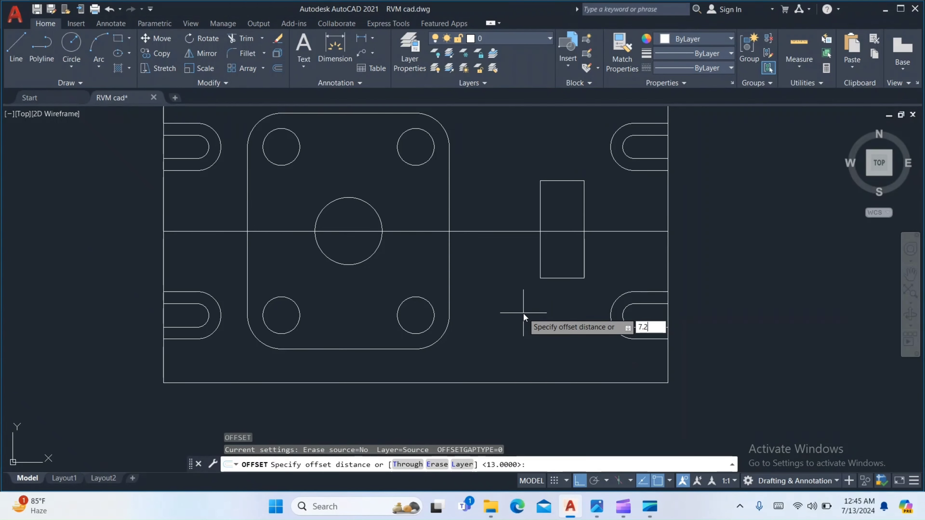
type("5")
key("Return")
left_click(558, 230)
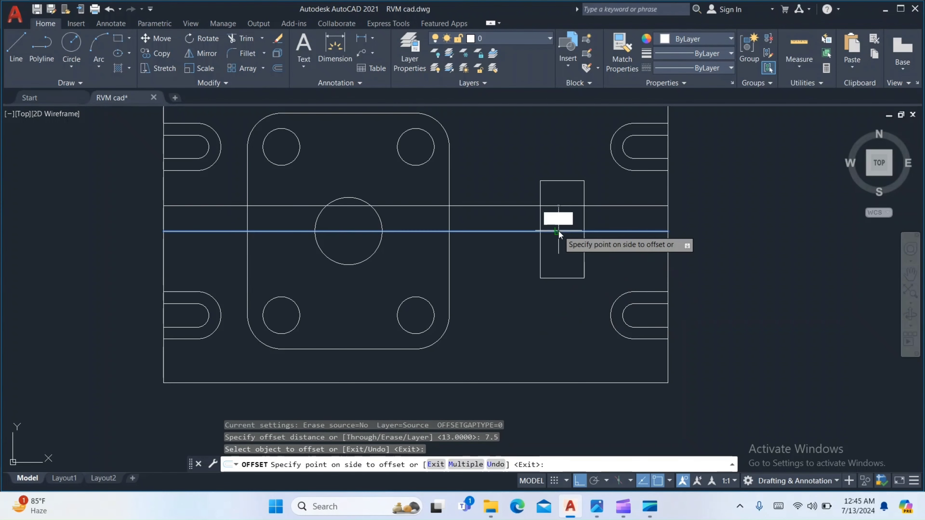
left_click(558, 215)
left_click(563, 230)
left_click(565, 241)
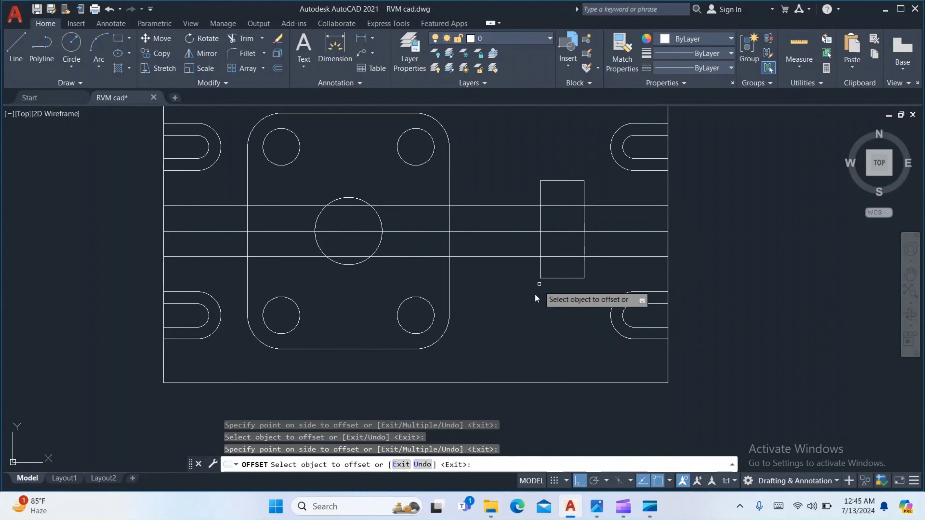
key("Return")
Step: Draw a vertical centre line through the small pocket from its top side's midpoint to its bottom side's midpoint
type("l")
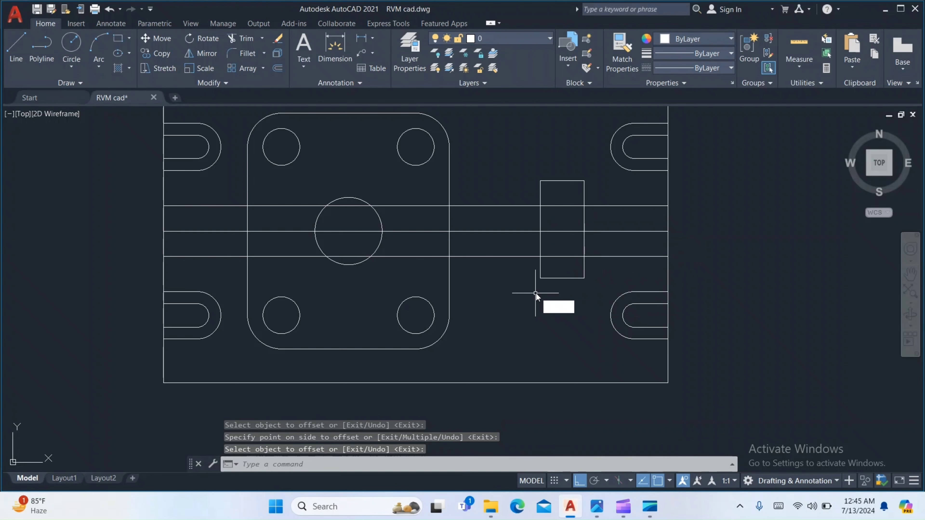
key("Return")
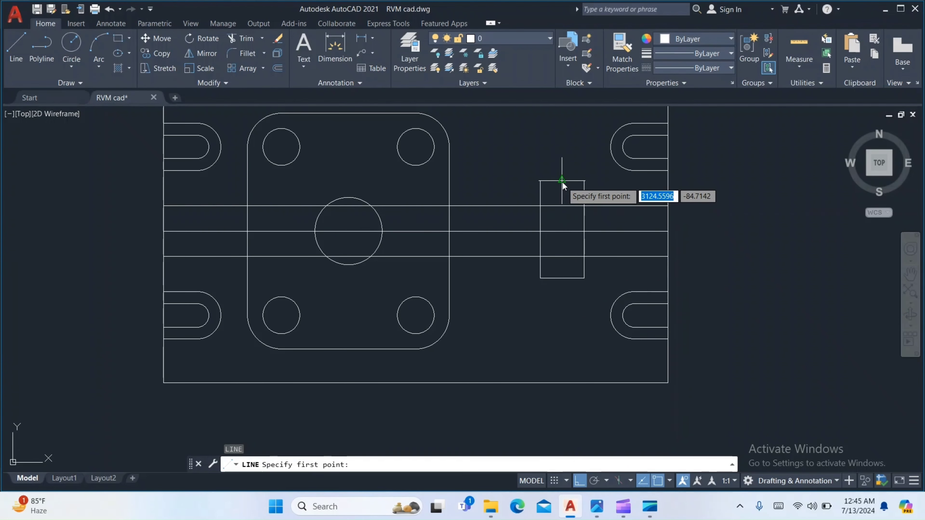
left_click(562, 181)
left_click(566, 279)
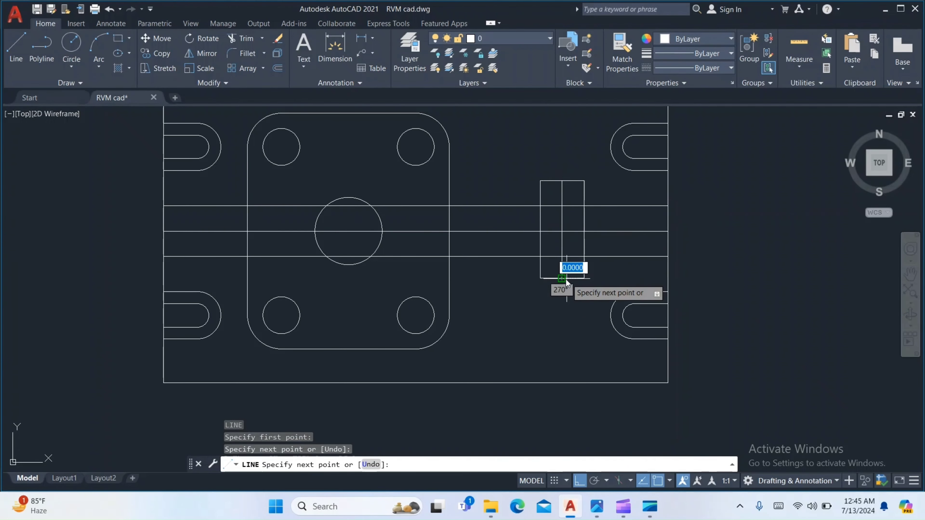
key("Return")
type("y")
key("Escape")
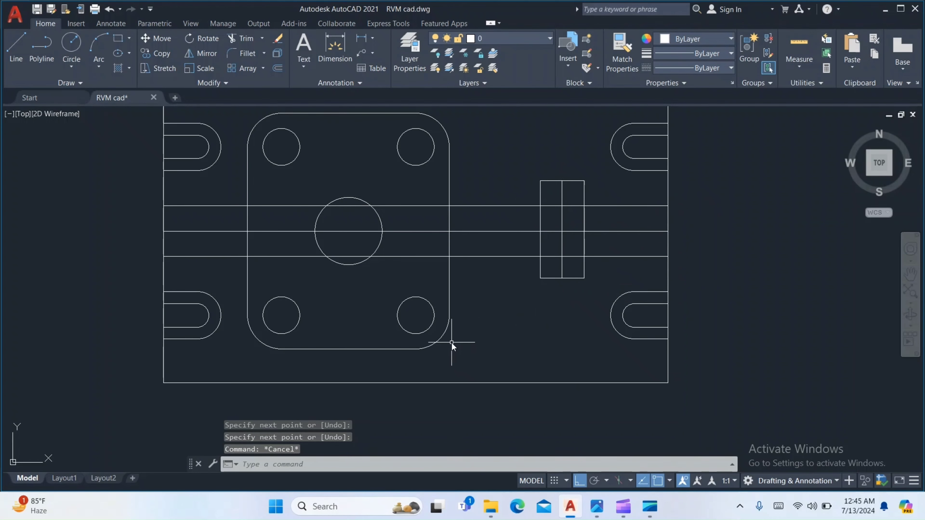
Step: Trim the three horizontal construction lines between the large pocket and the small pocket
type("tr")
key("Return")
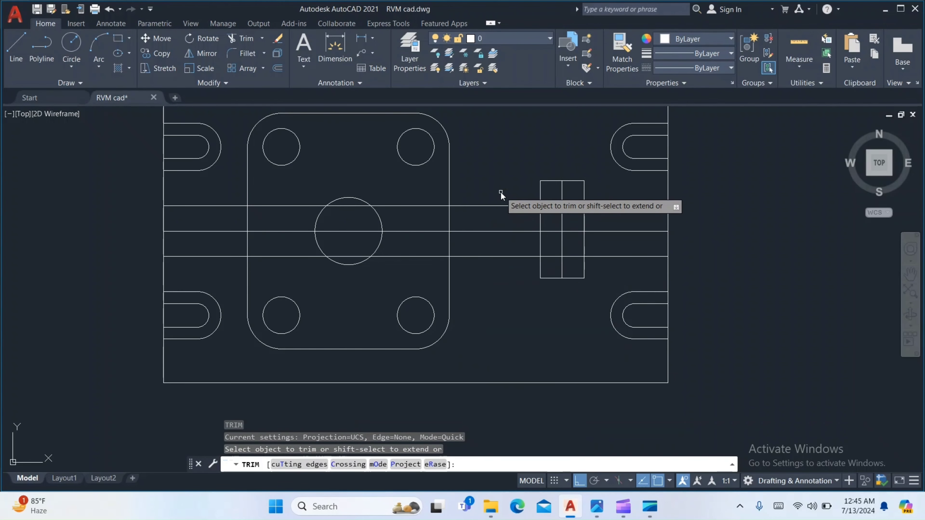
left_click_drag(500, 196, 505, 294)
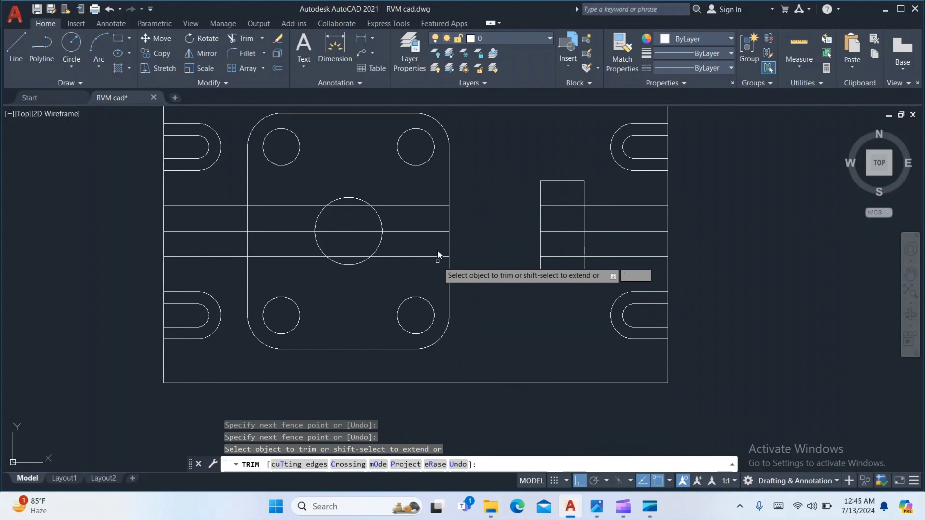
key("Escape")
key("Escape")
Step: Erase the three remaining horizontal line segments running from the plate's left edge across the large pocket
left_click(439, 209)
left_click(439, 215)
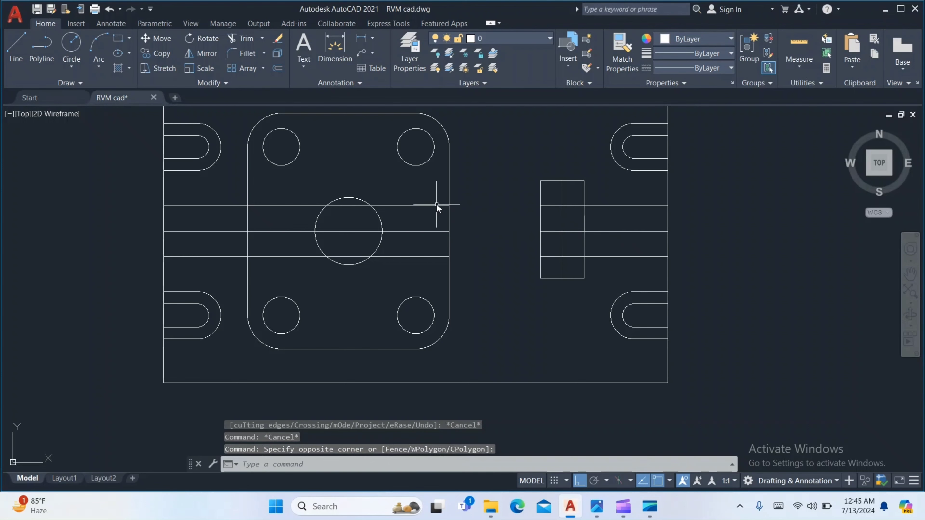
left_click(436, 204)
left_click(438, 213)
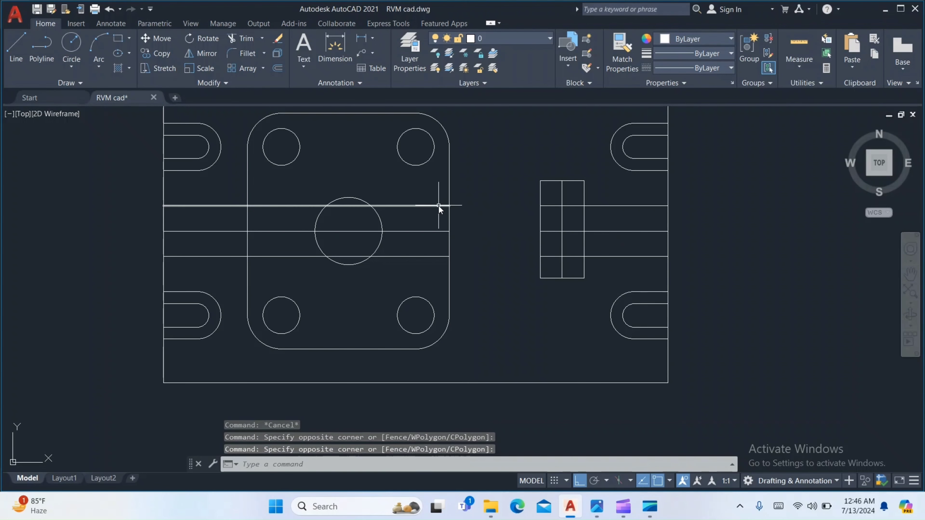
left_click(438, 206)
left_click(443, 233)
left_click(434, 231)
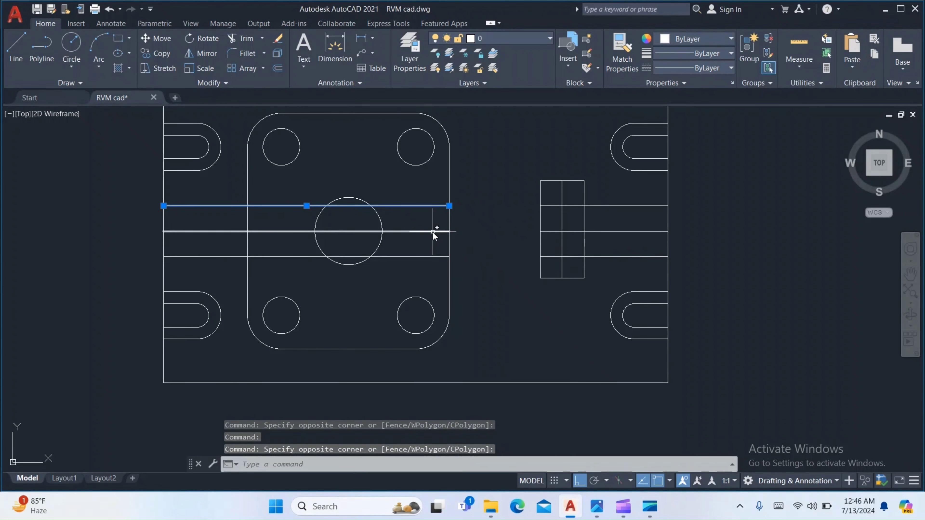
left_click(433, 257)
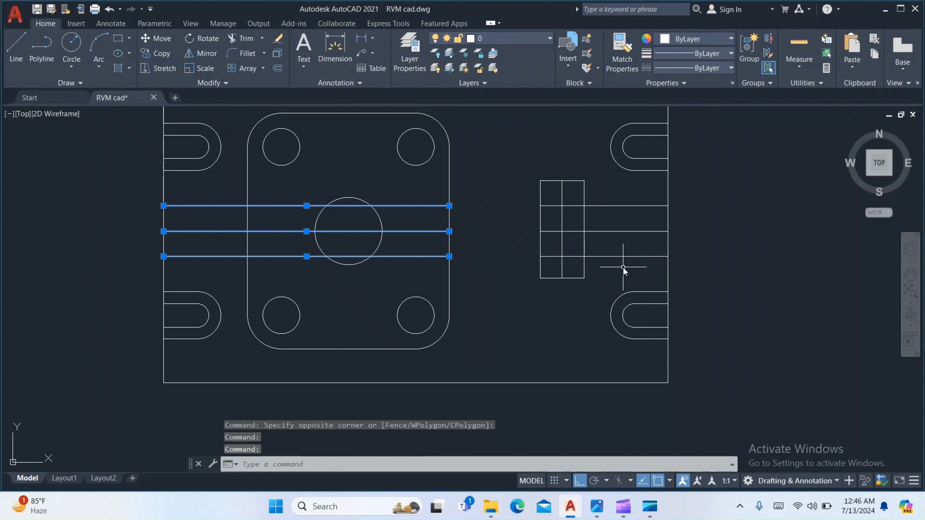
key("Delete")
Step: Trim the three horizontal construction lines between the small pocket and the plate's right edge
type("t o")
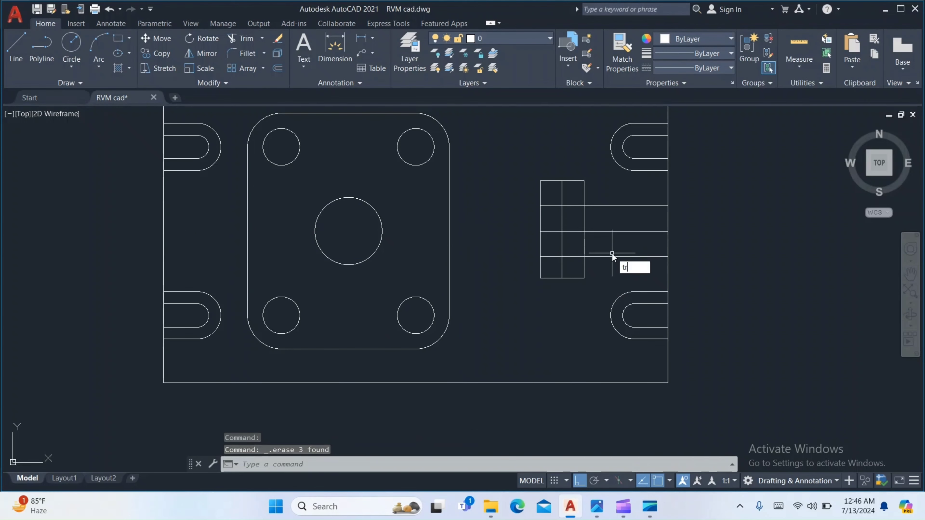
type("r")
key("Return")
left_click(594, 196)
left_click(611, 264)
key("Return")
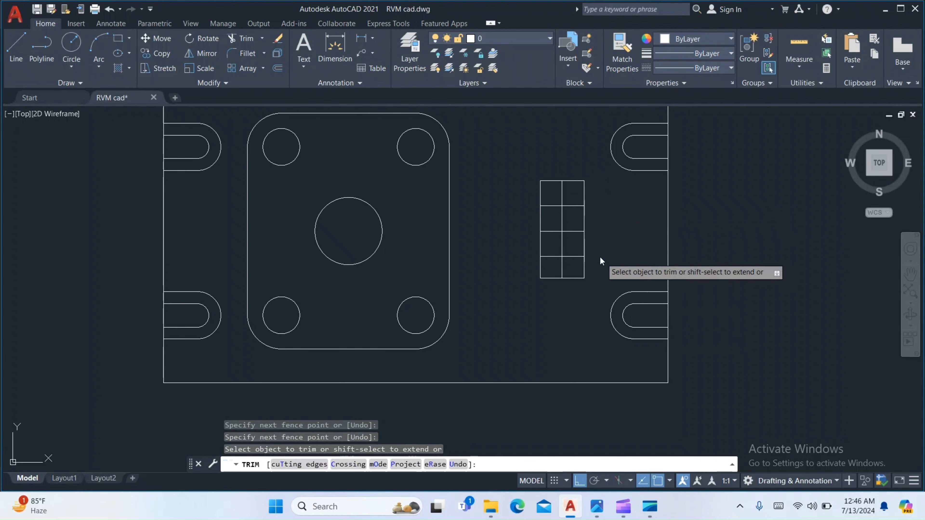
key("Return")
Step: Check the small hole's radius in the reference image and draw a radius 2 circle at the small pocket's lower line intersection in AutoCAD
type("c")
key("Return")
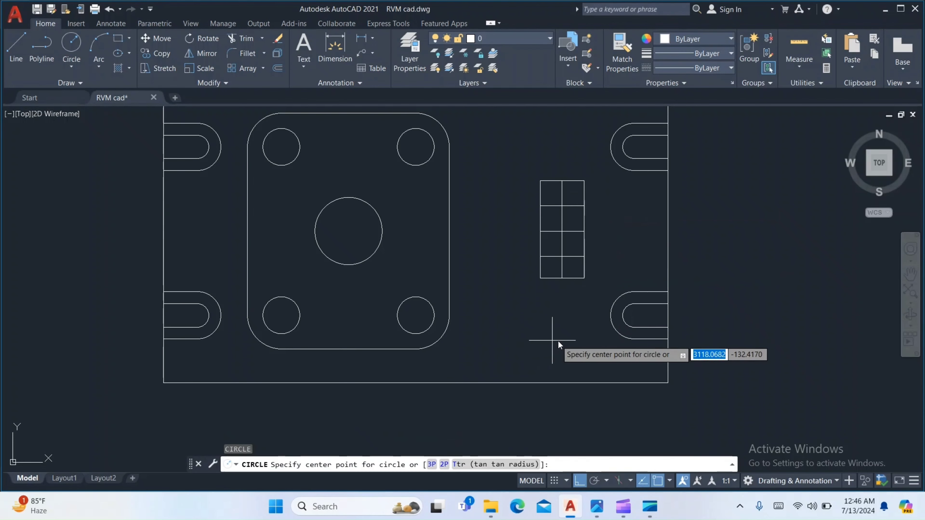
left_click(596, 506)
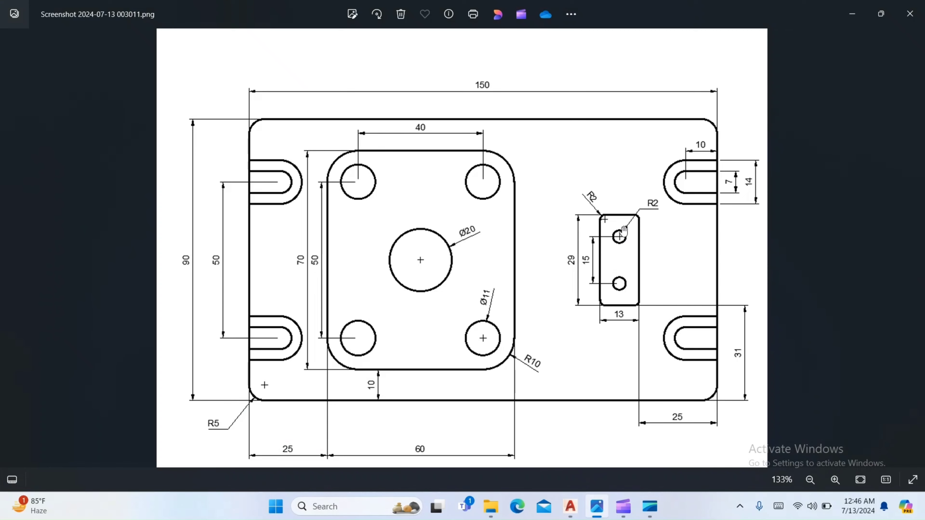
left_click(570, 507)
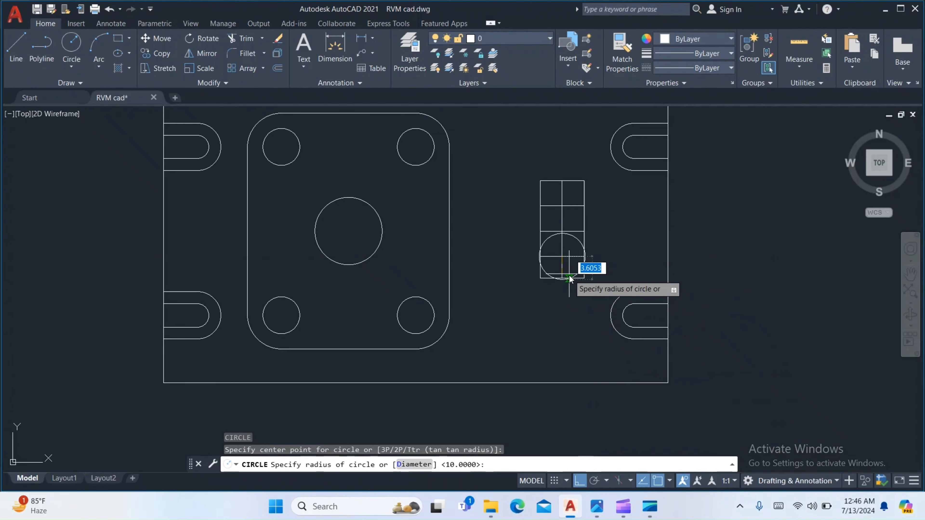
left_click(562, 257)
type("2")
key("Return")
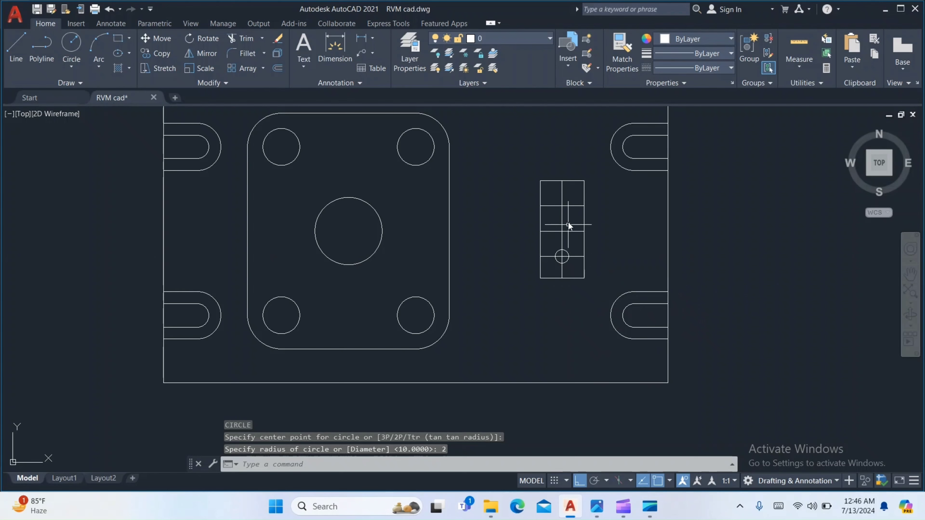
Step: Draw a second circle of radius 2 at the small pocket's upper construction line intersection
key("Return")
left_click(561, 206)
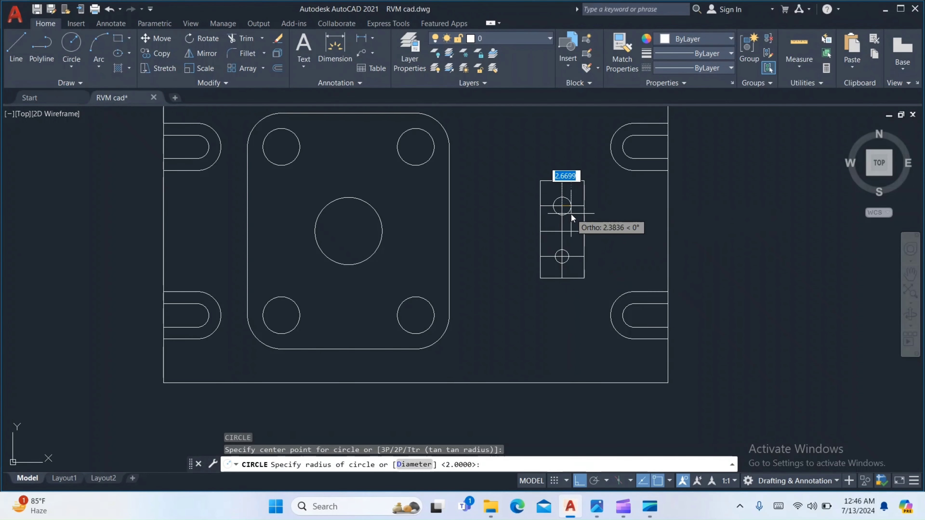
type("2")
key("Return")
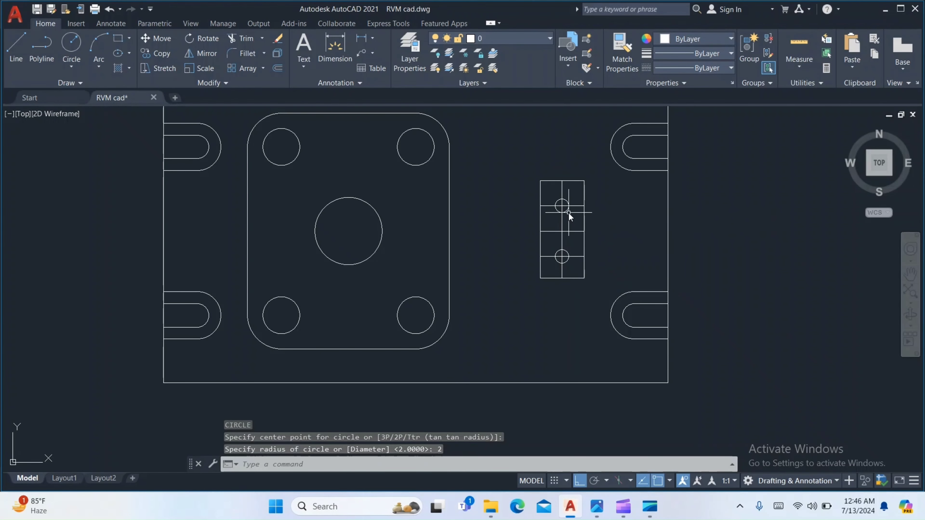
key("Escape")
Step: Erase the vertical and three horizontal construction lines inside the small pocket, keeping the two holes
left_click(555, 232)
left_click(550, 206)
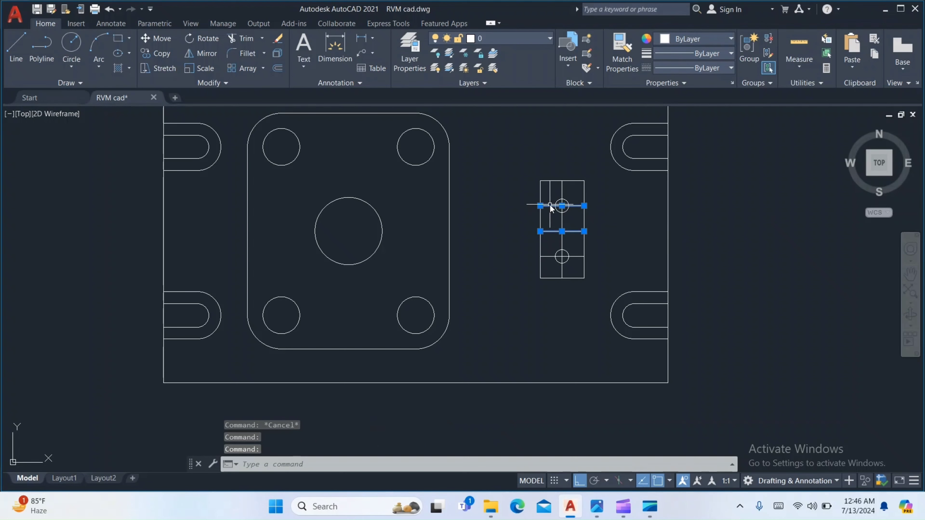
left_click(562, 193)
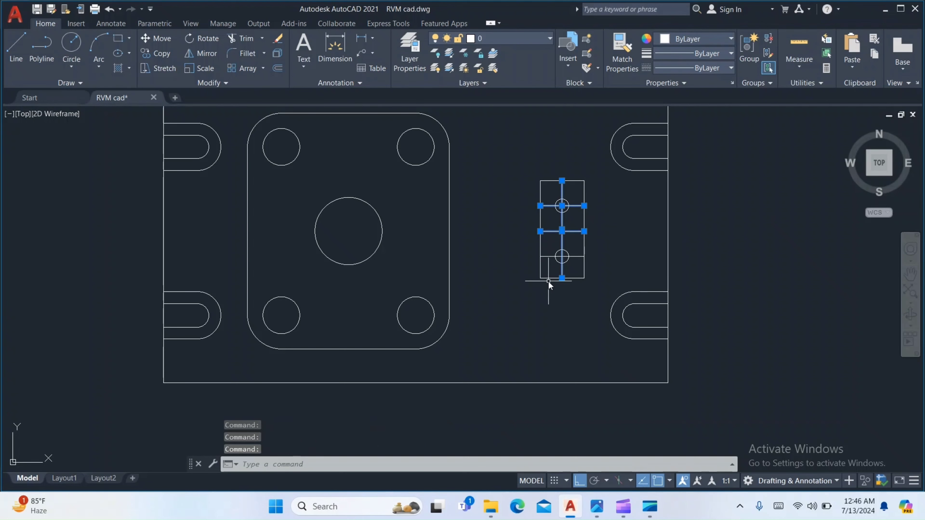
key("Delete")
left_click(553, 256)
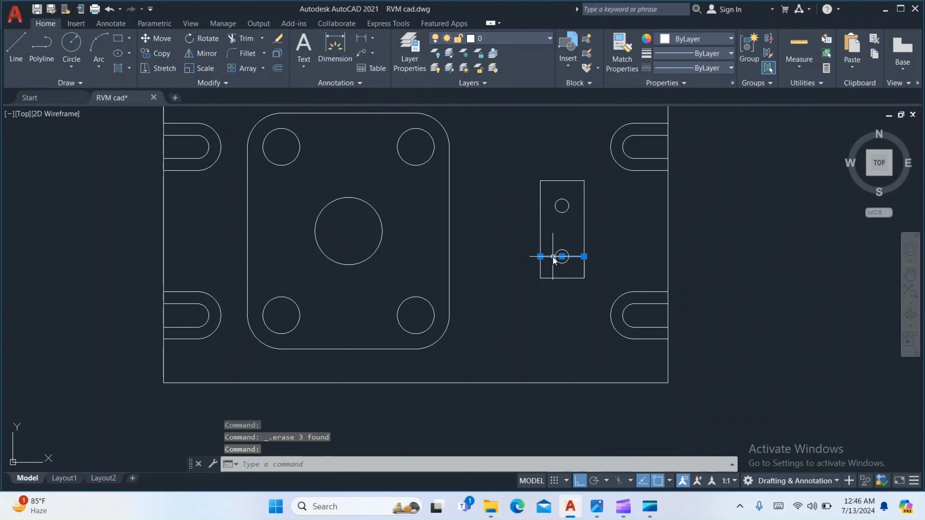
key("Delete")
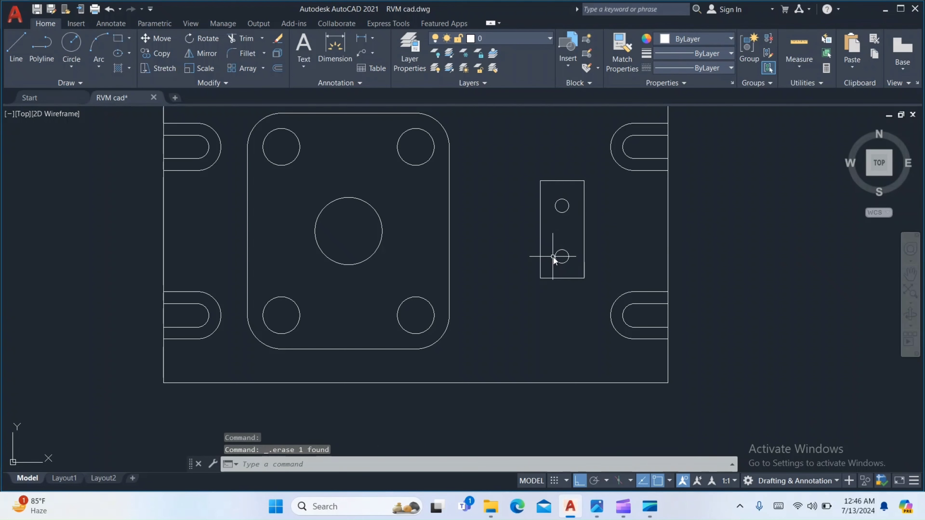
Step: Check the small pocket's corner radius in the reference image and fillet its two lower corners with radius 2 in AutoCAD
left_click(596, 506)
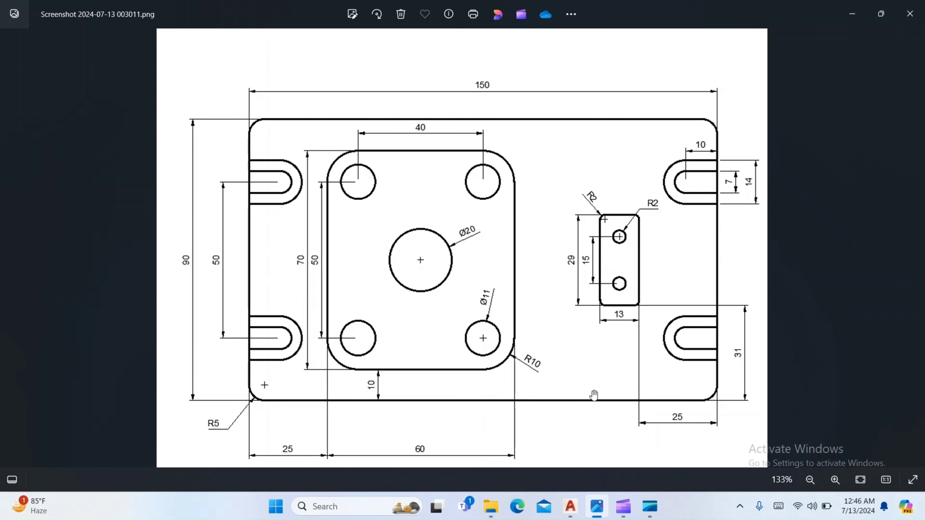
left_click(570, 506)
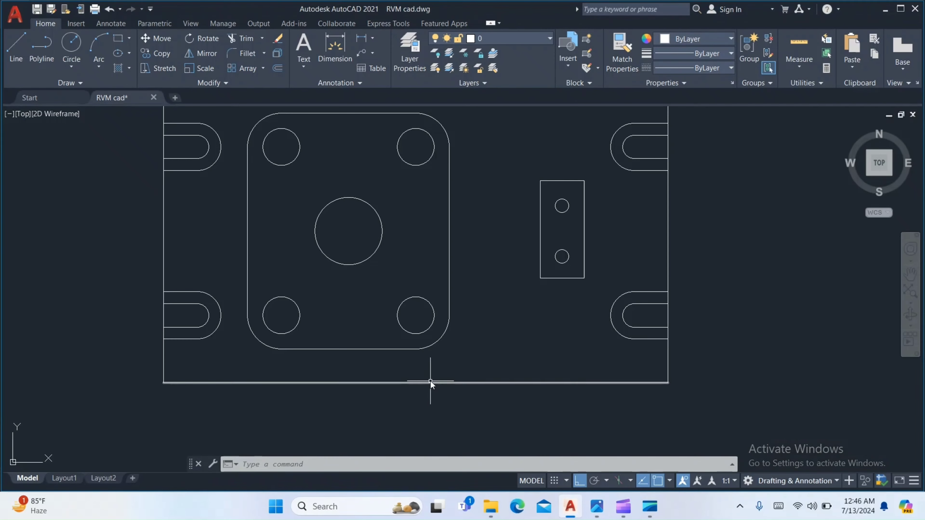
type("F")
key("Return")
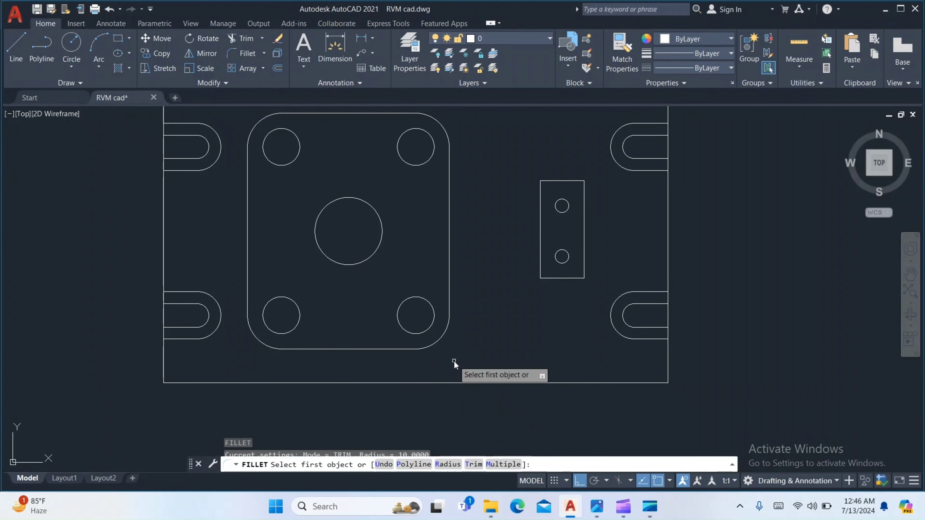
left_click(452, 464)
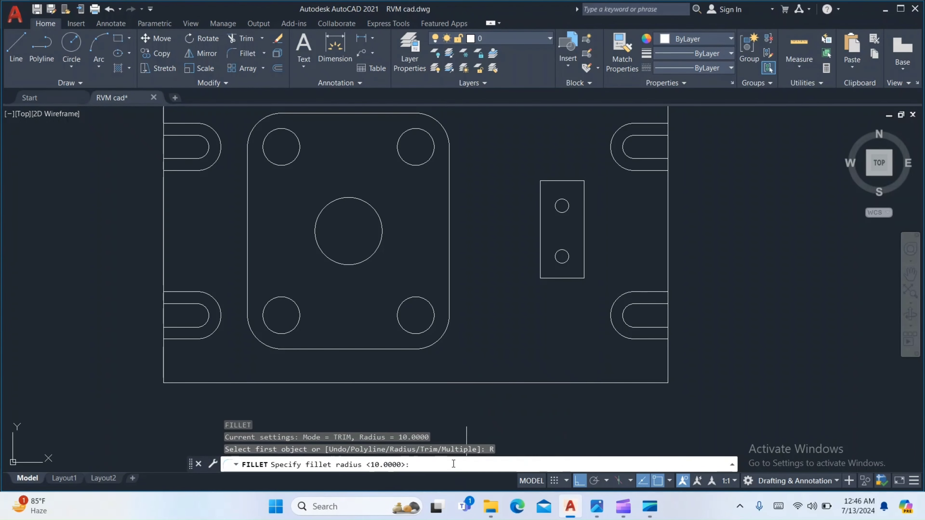
key("Return")
left_click(504, 464)
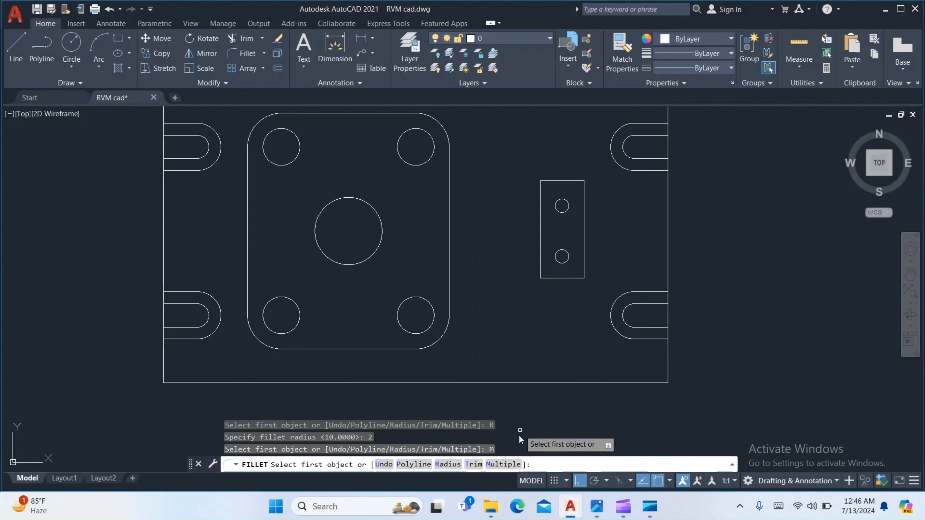
left_click(540, 276)
left_click(556, 278)
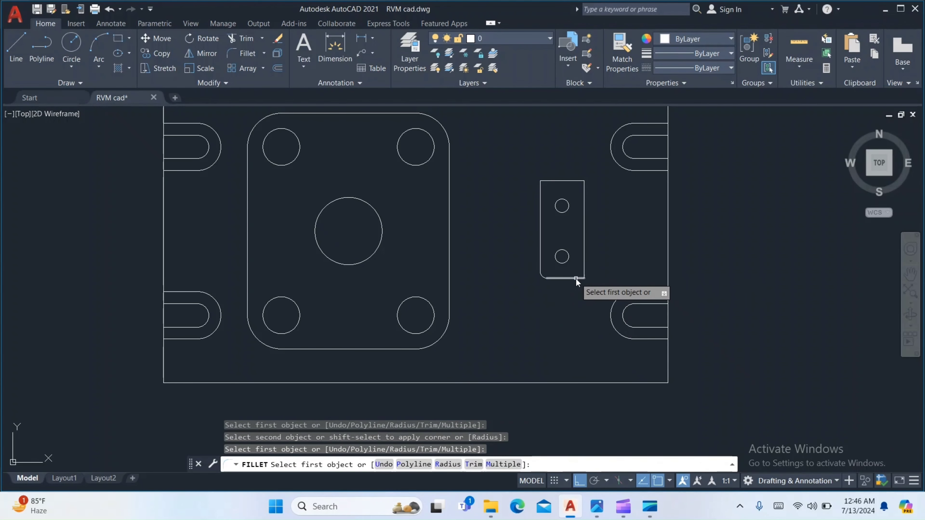
left_click(577, 278)
left_click(584, 260)
Step: Fillet the small pocket's two upper corners with the same radius of 2
left_click(541, 206)
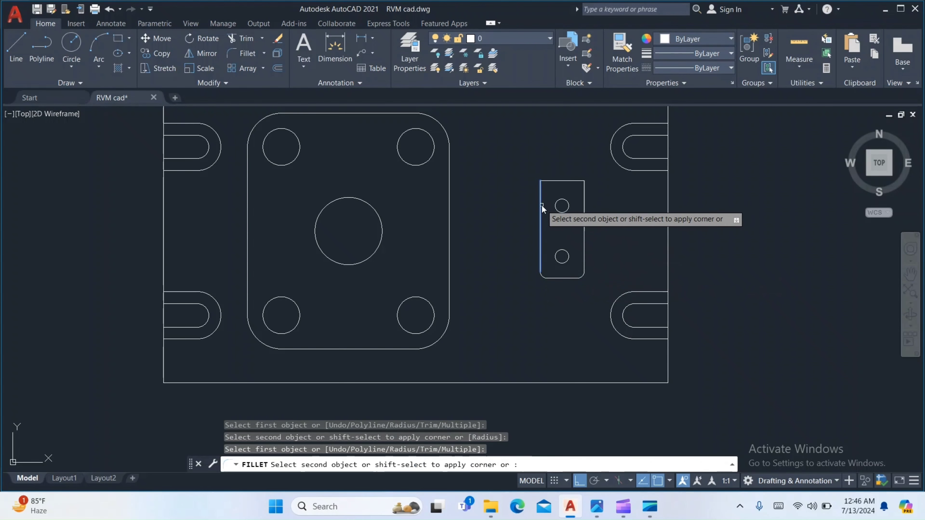
left_click(552, 182)
left_click(576, 180)
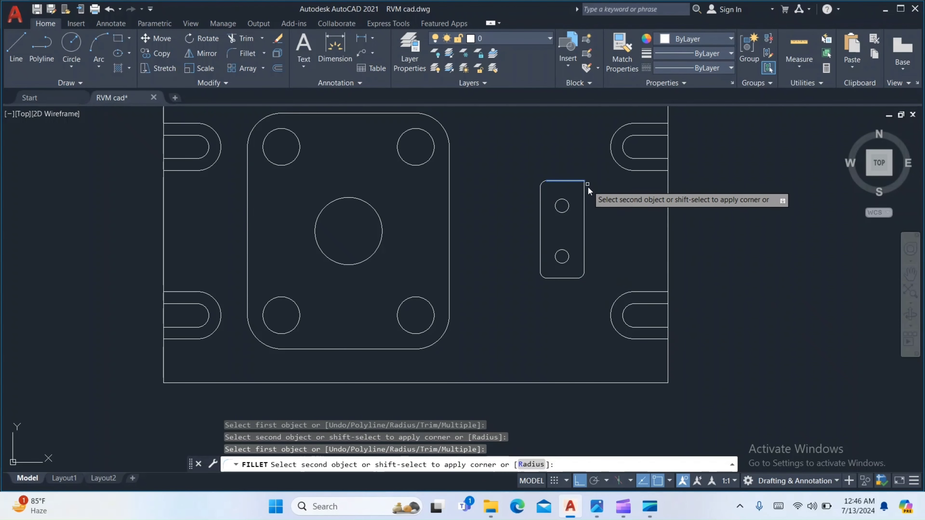
left_click(586, 192)
key("Escape")
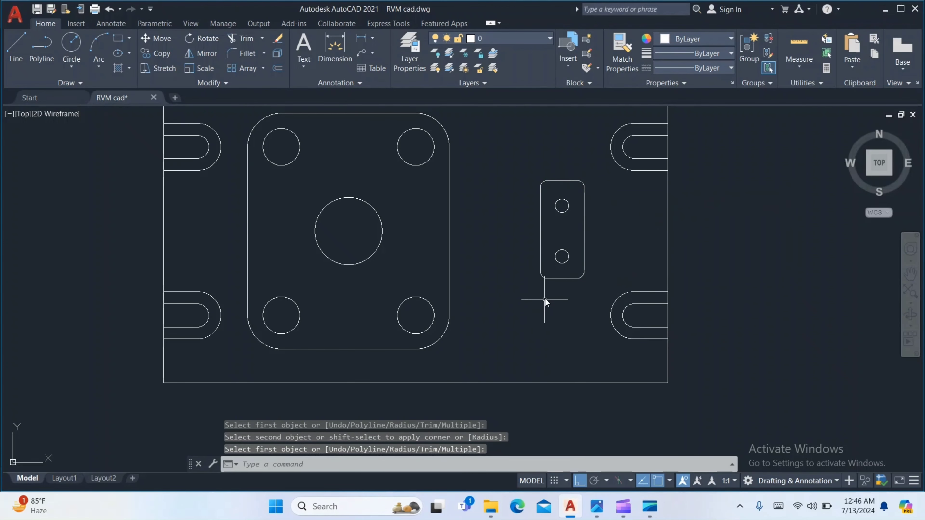
Step: Check the plate's corner radius in the reference image and fillet the plate's lower-left corner with radius 5 in AutoCAD
scroll(531, 258, "down", 3)
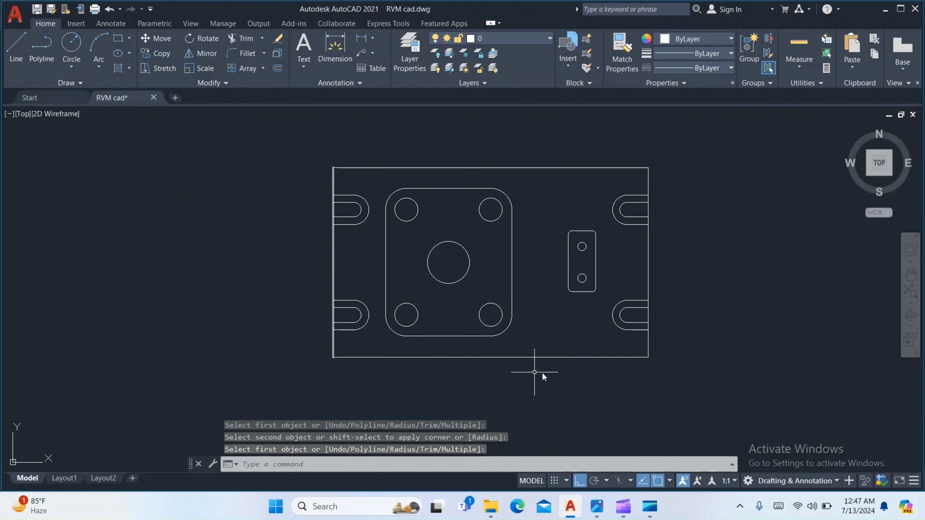
left_click(597, 506)
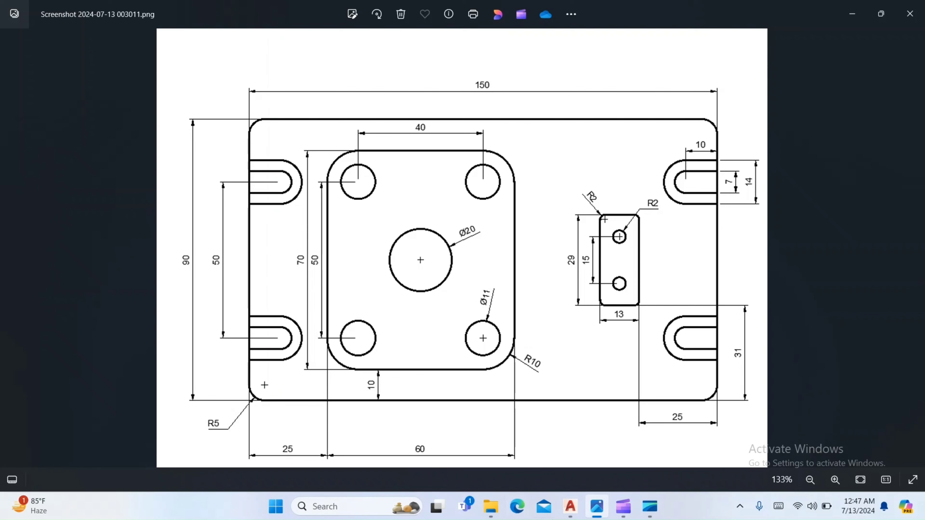
left_click(571, 507)
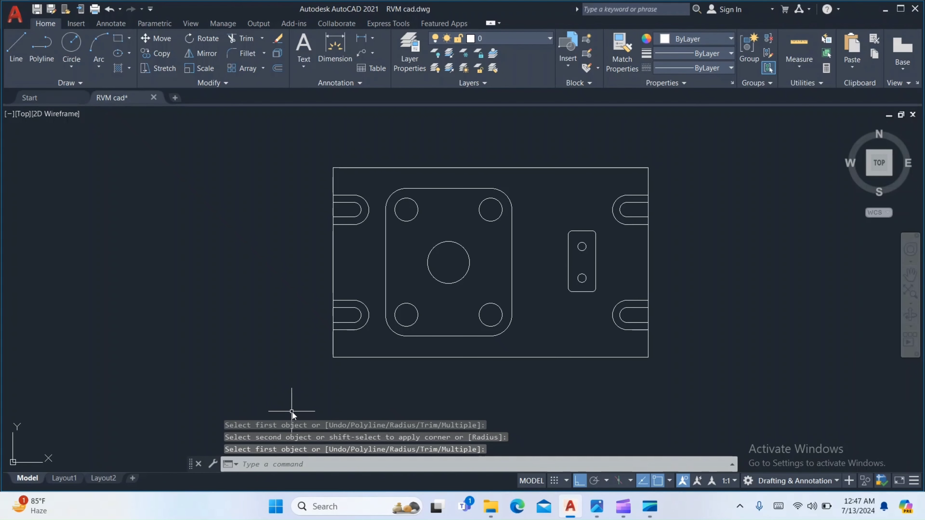
key("Return")
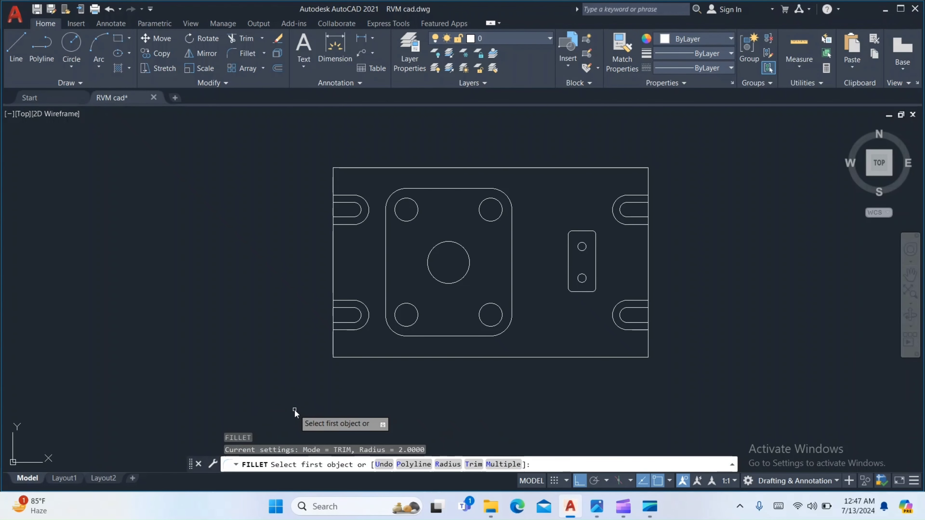
left_click(437, 465)
type("5")
key("Return")
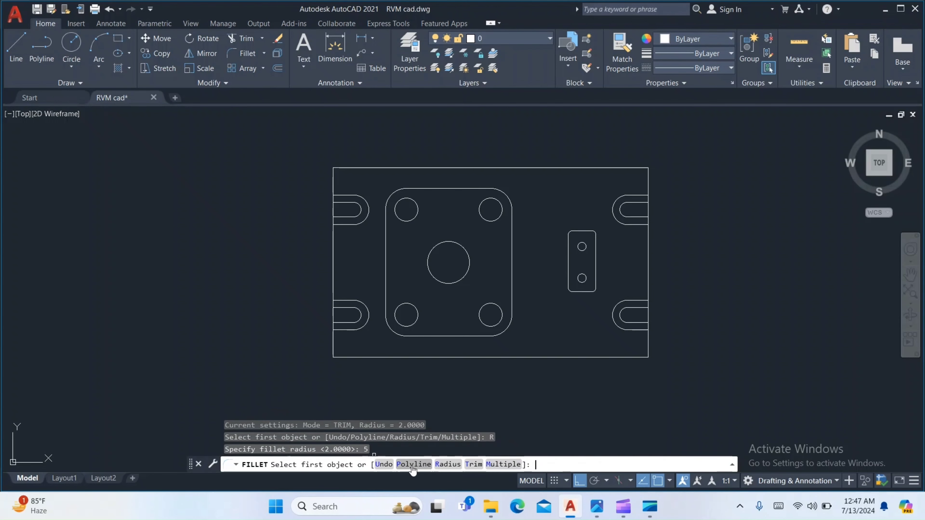
left_click(503, 464)
scroll(350, 372, "up", 2)
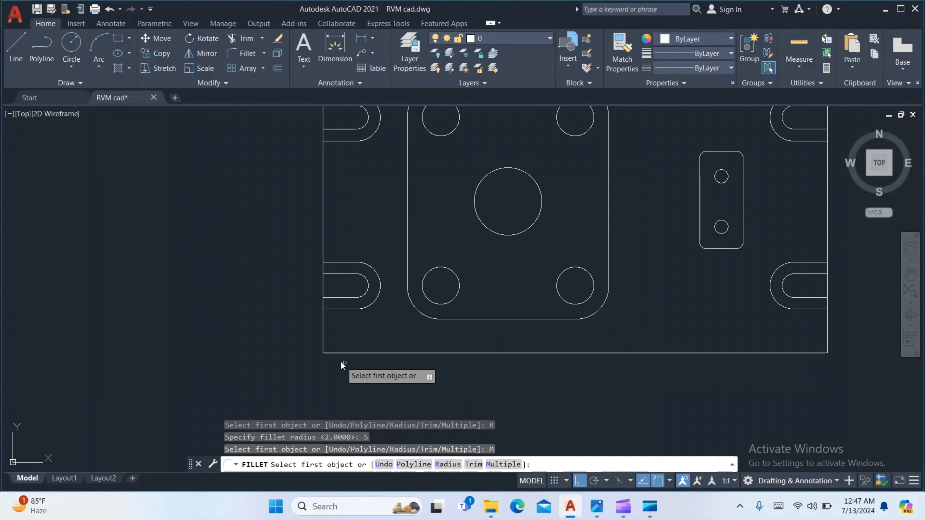
left_click(323, 340)
left_click(350, 352)
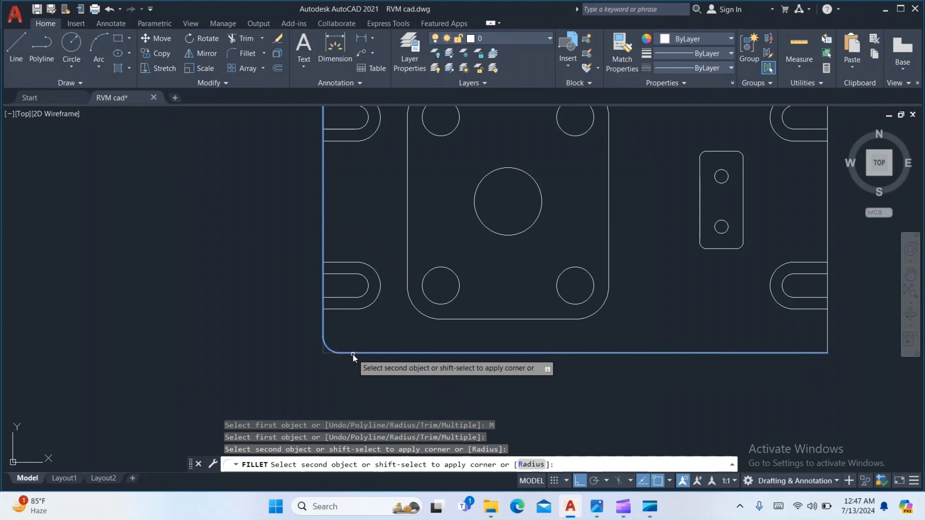
Step: Fillet the plate's lower-right, upper-right and upper-left corners with the same radius of 5
scroll(389, 339, "down", 1)
scroll(817, 401, "down", 2)
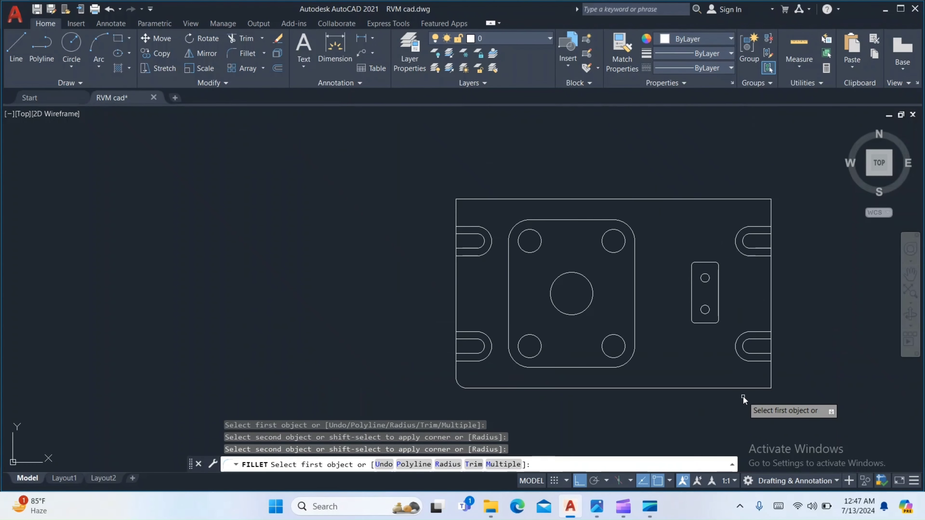
left_click(751, 388)
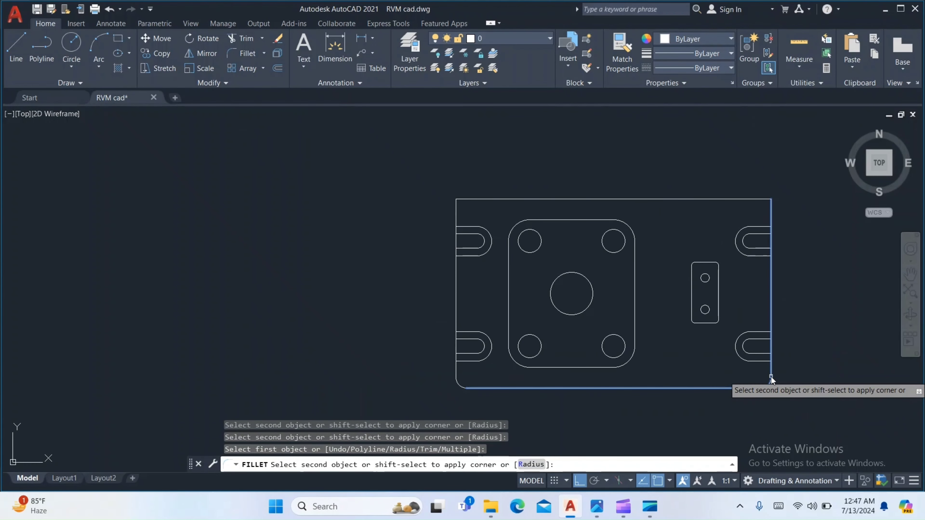
left_click(770, 368)
left_click(755, 200)
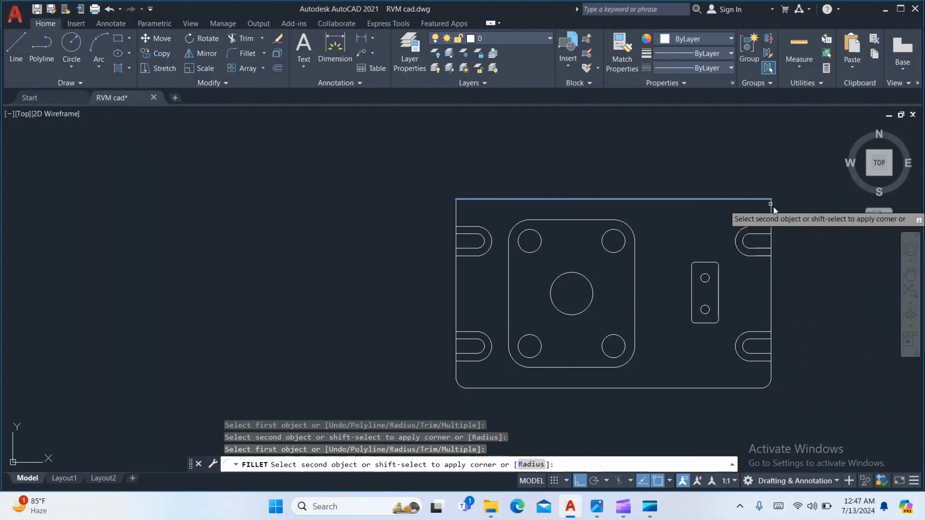
left_click(771, 212)
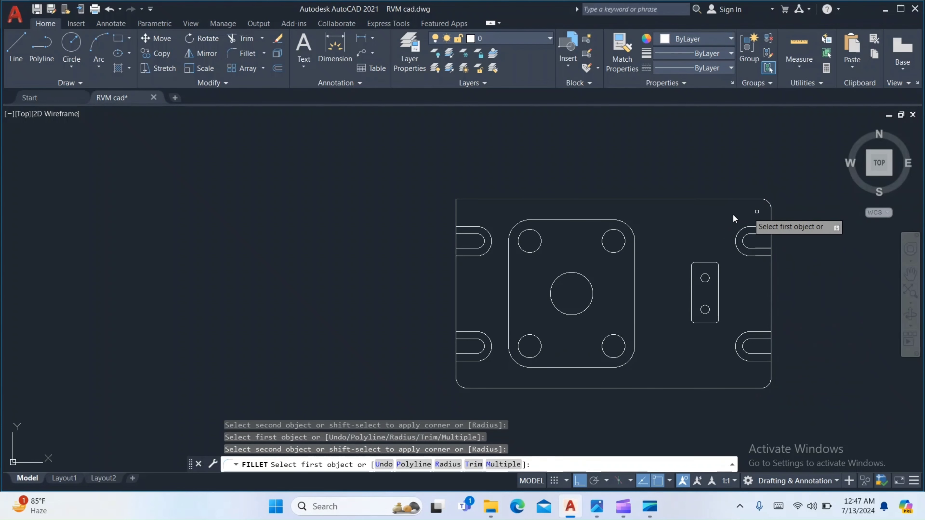
left_click(457, 207)
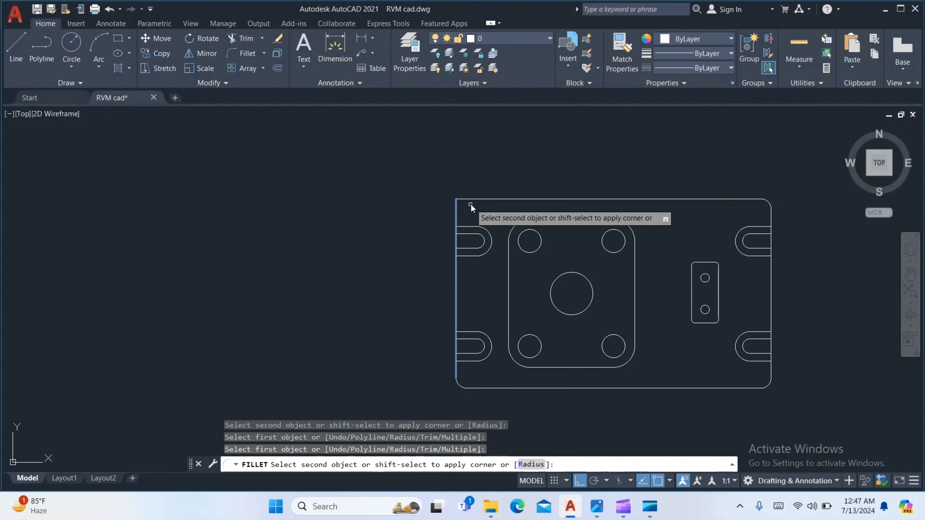
left_click(485, 200)
key("Escape")
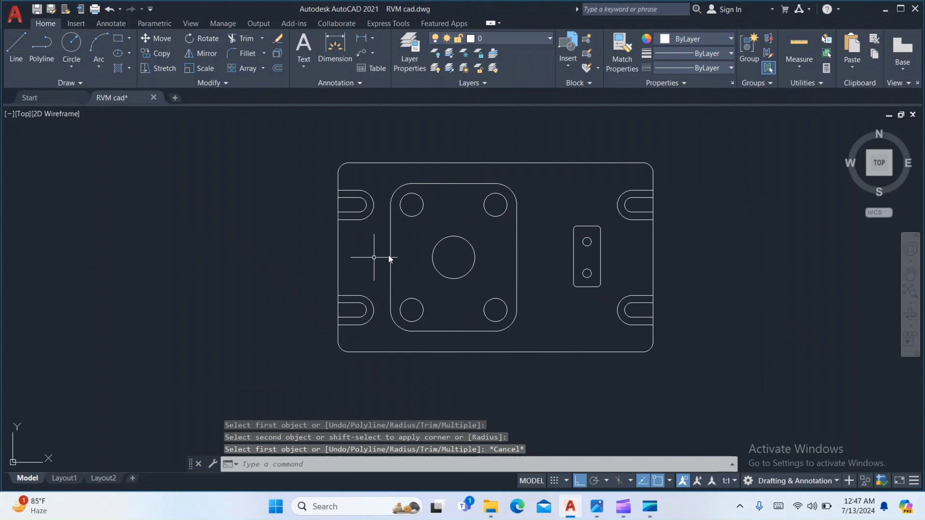
Step: Compare the whole plate drawing in AutoCAD with the dimensioned reference image
scroll(386, 251, "up", 2)
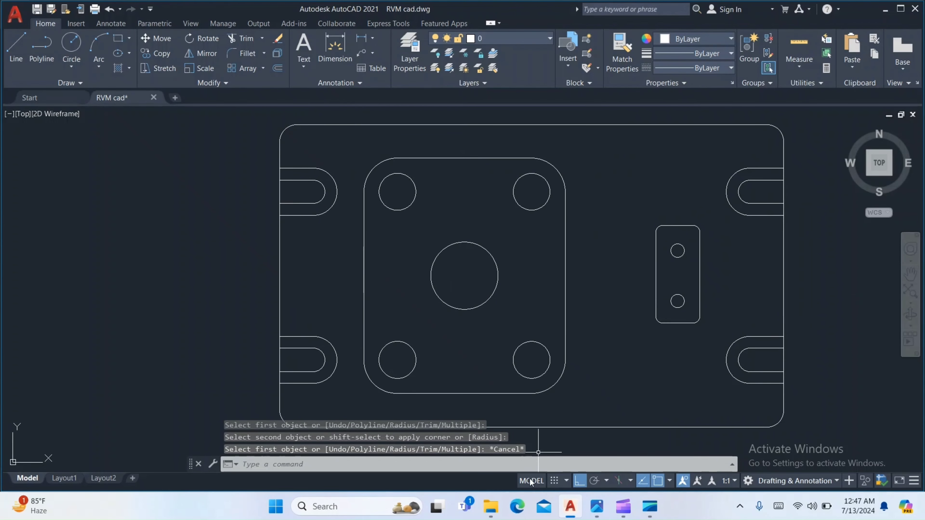
left_click(597, 508)
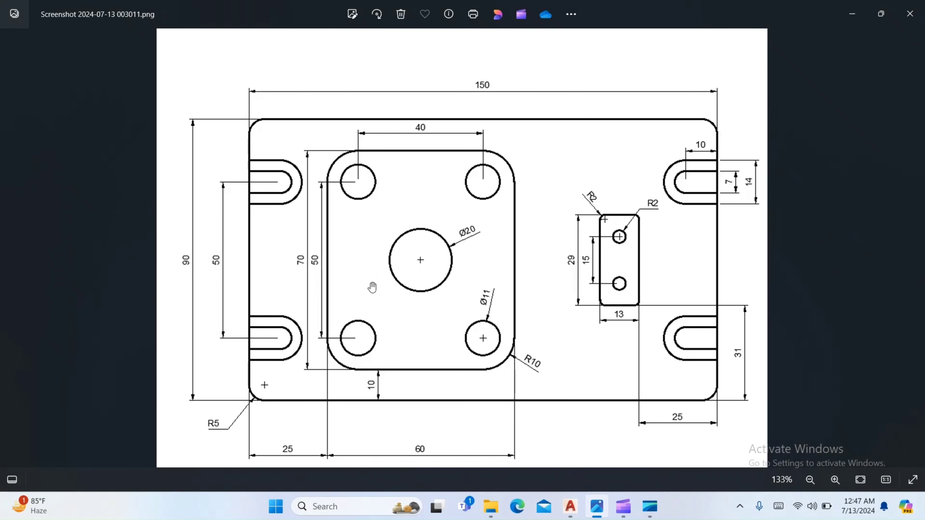
scroll(583, 431, "down", 1)
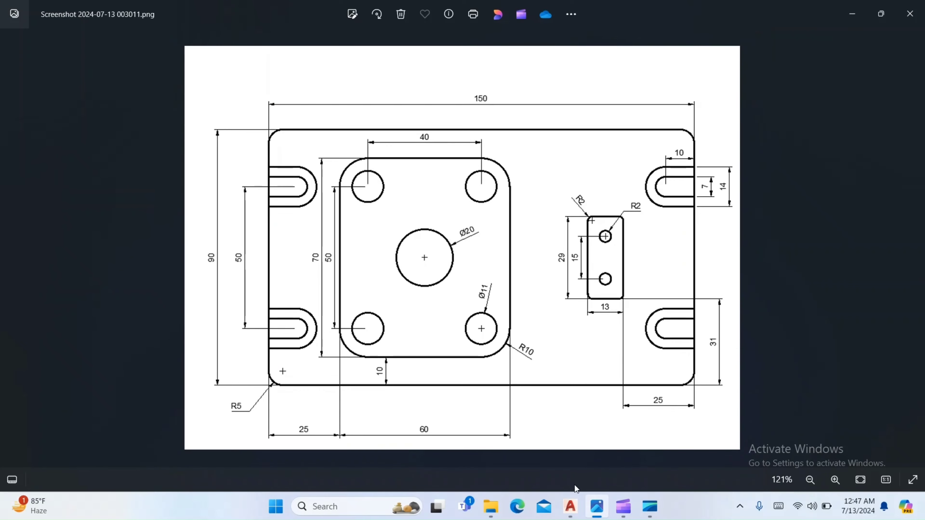
left_click(570, 508)
scroll(488, 286, "down", 3)
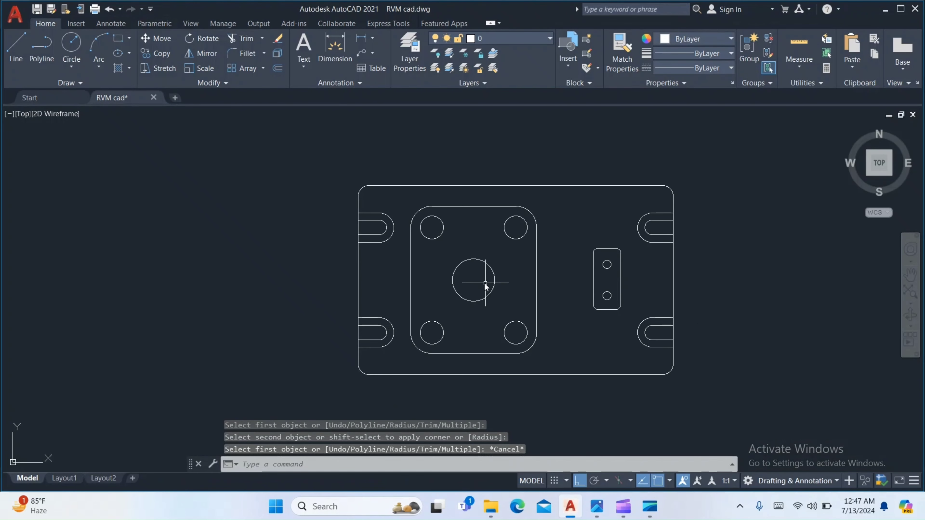
middle_click_drag(484, 283, 445, 254)
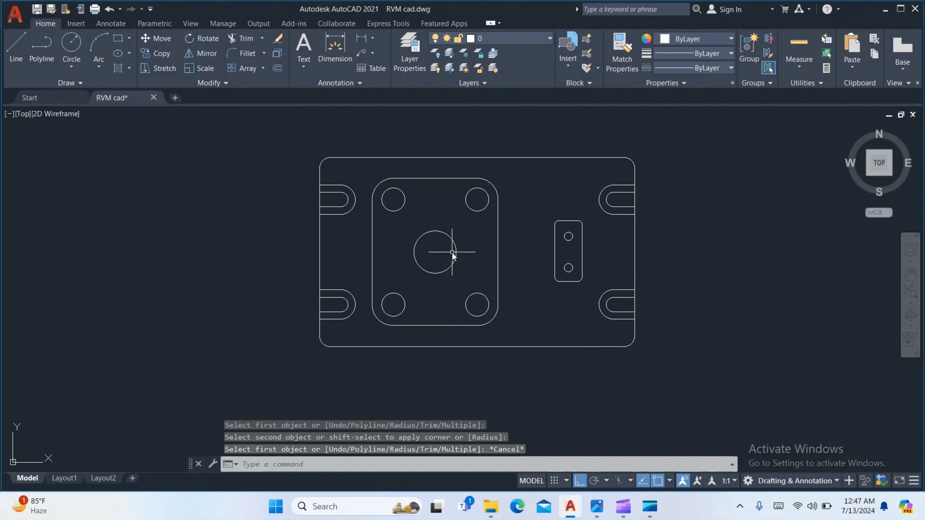